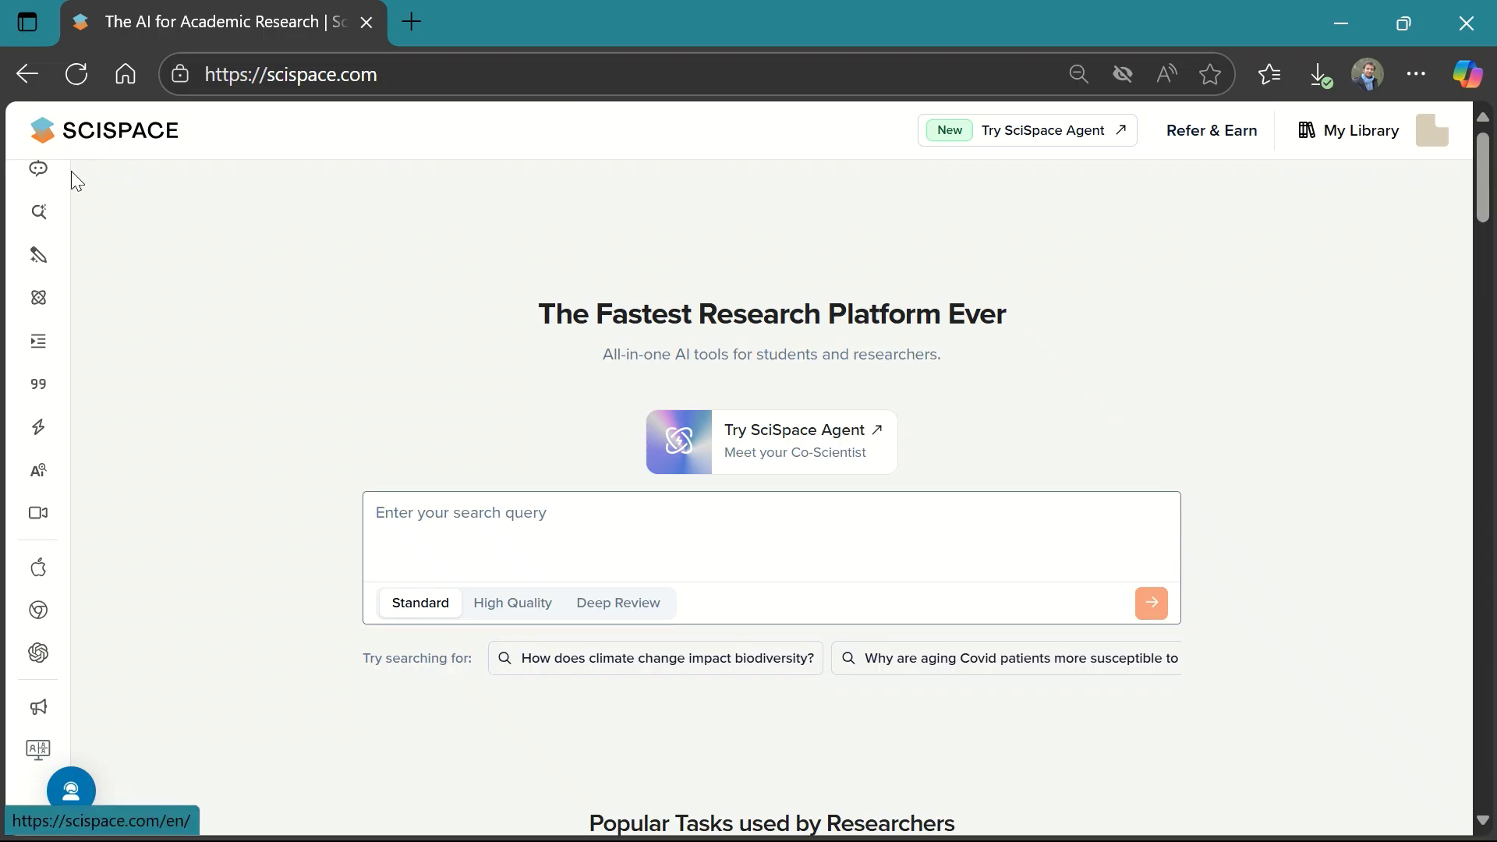
pyautogui.scroll(2, 91, 212)
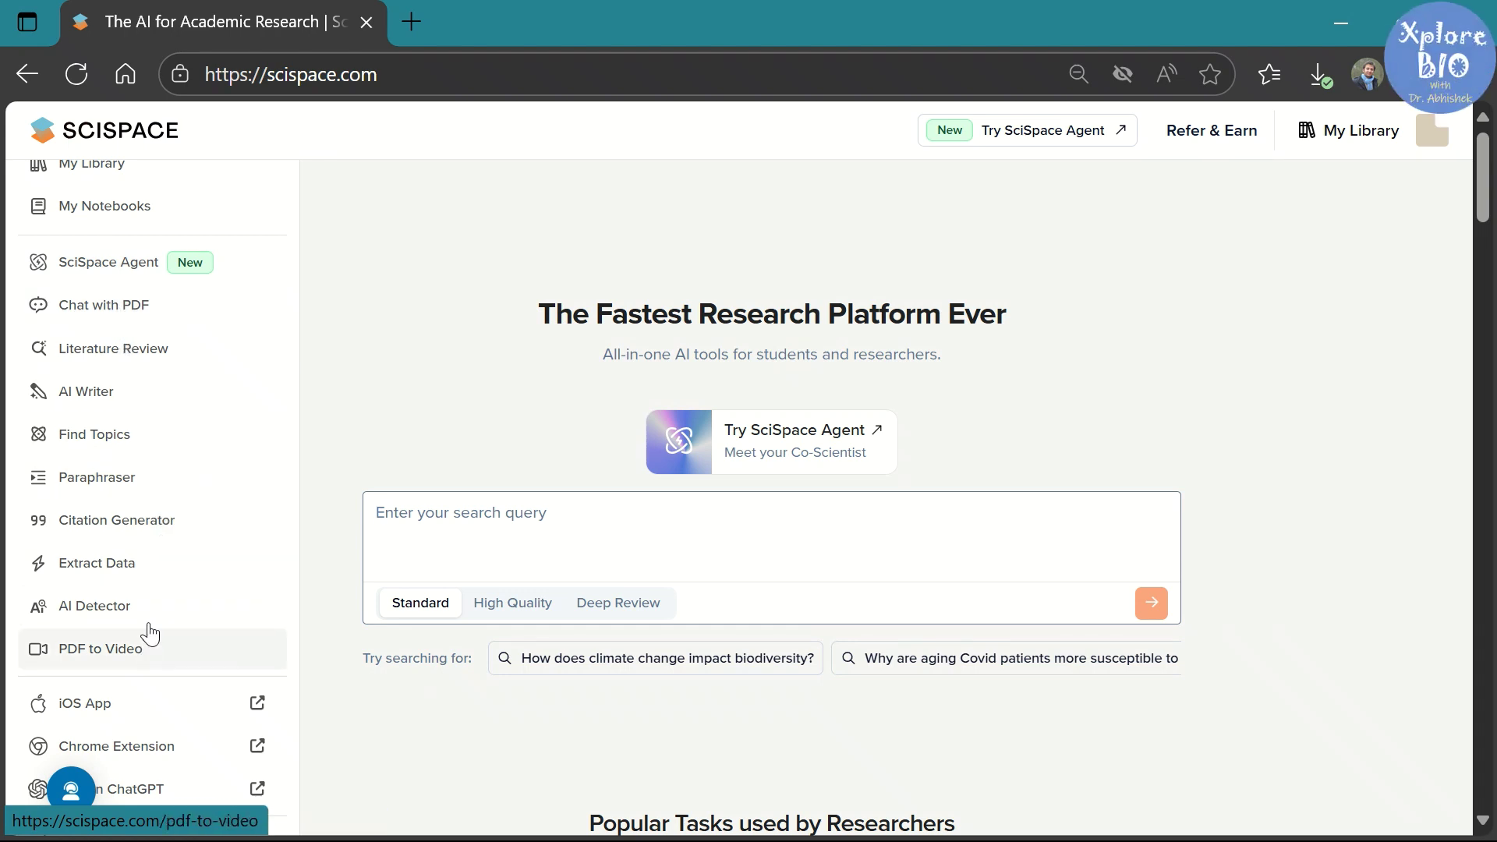
pyautogui.scroll(-1, 164, 621)
pyautogui.scroll(-2, 168, 608)
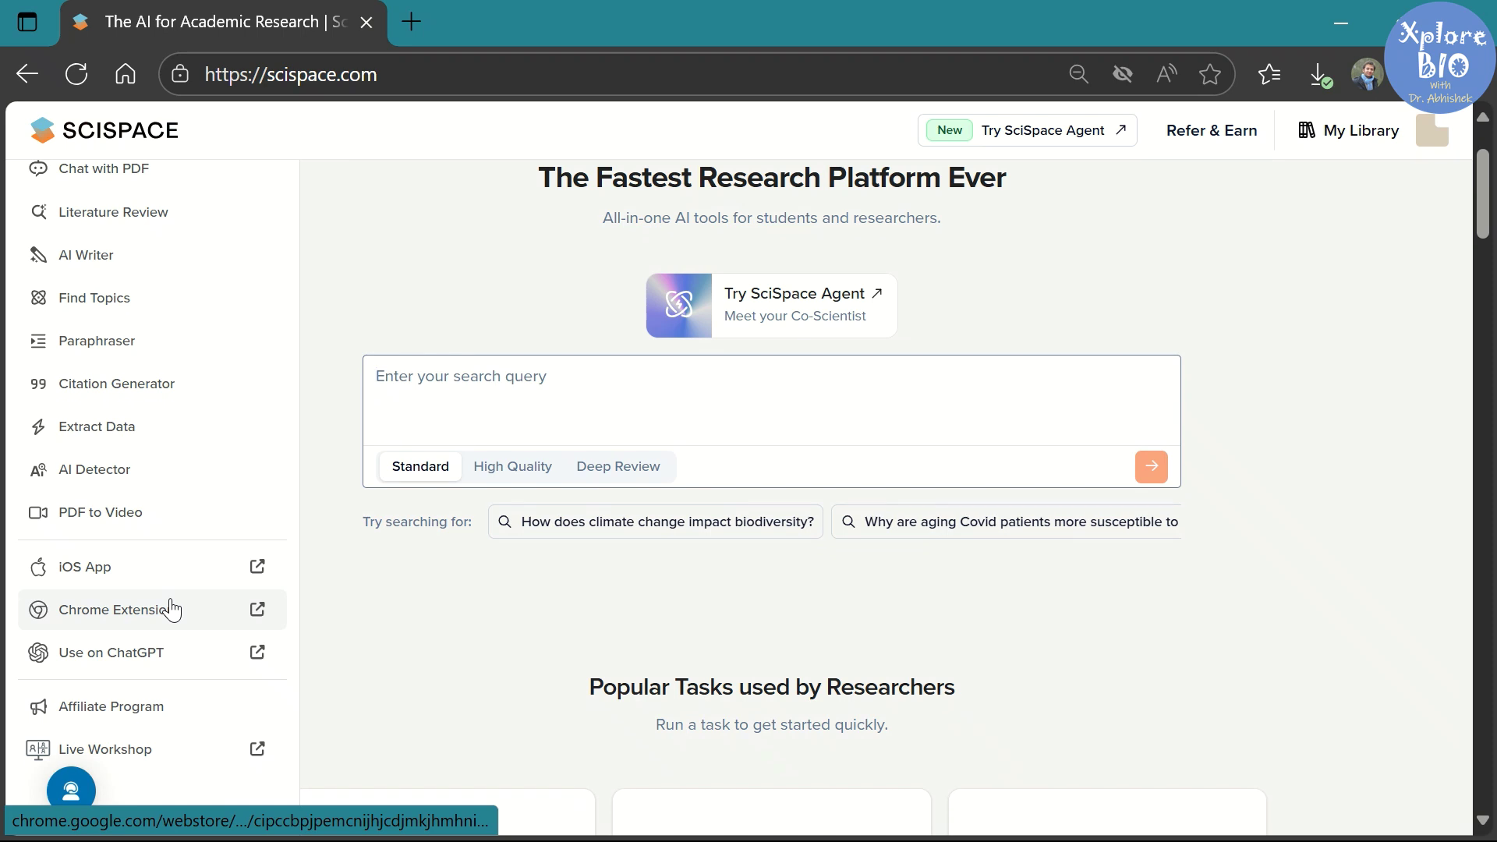
pyautogui.scroll(2, 169, 607)
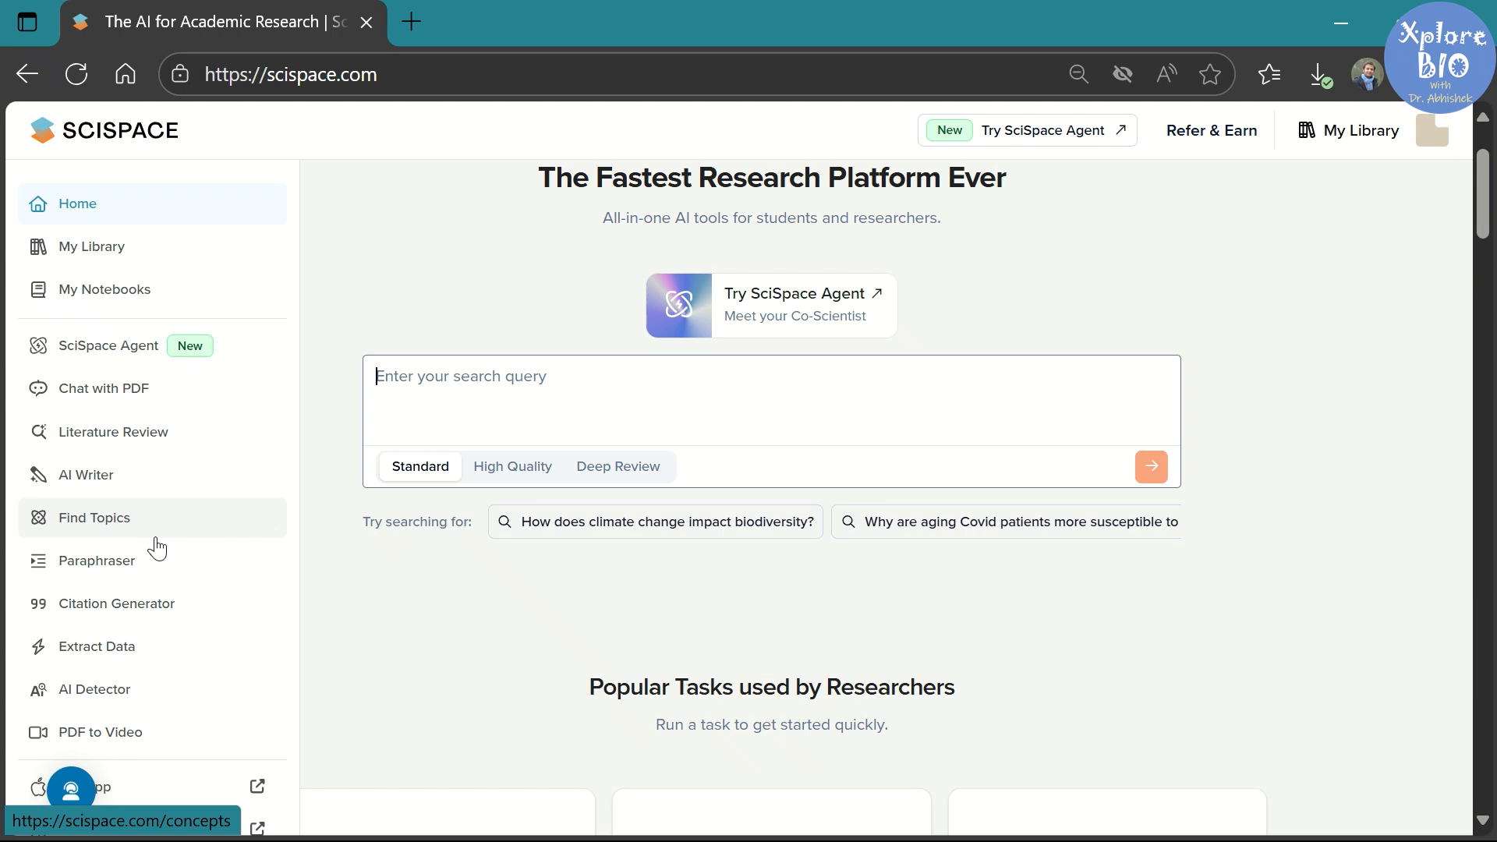
pyautogui.scroll(1, 156, 546)
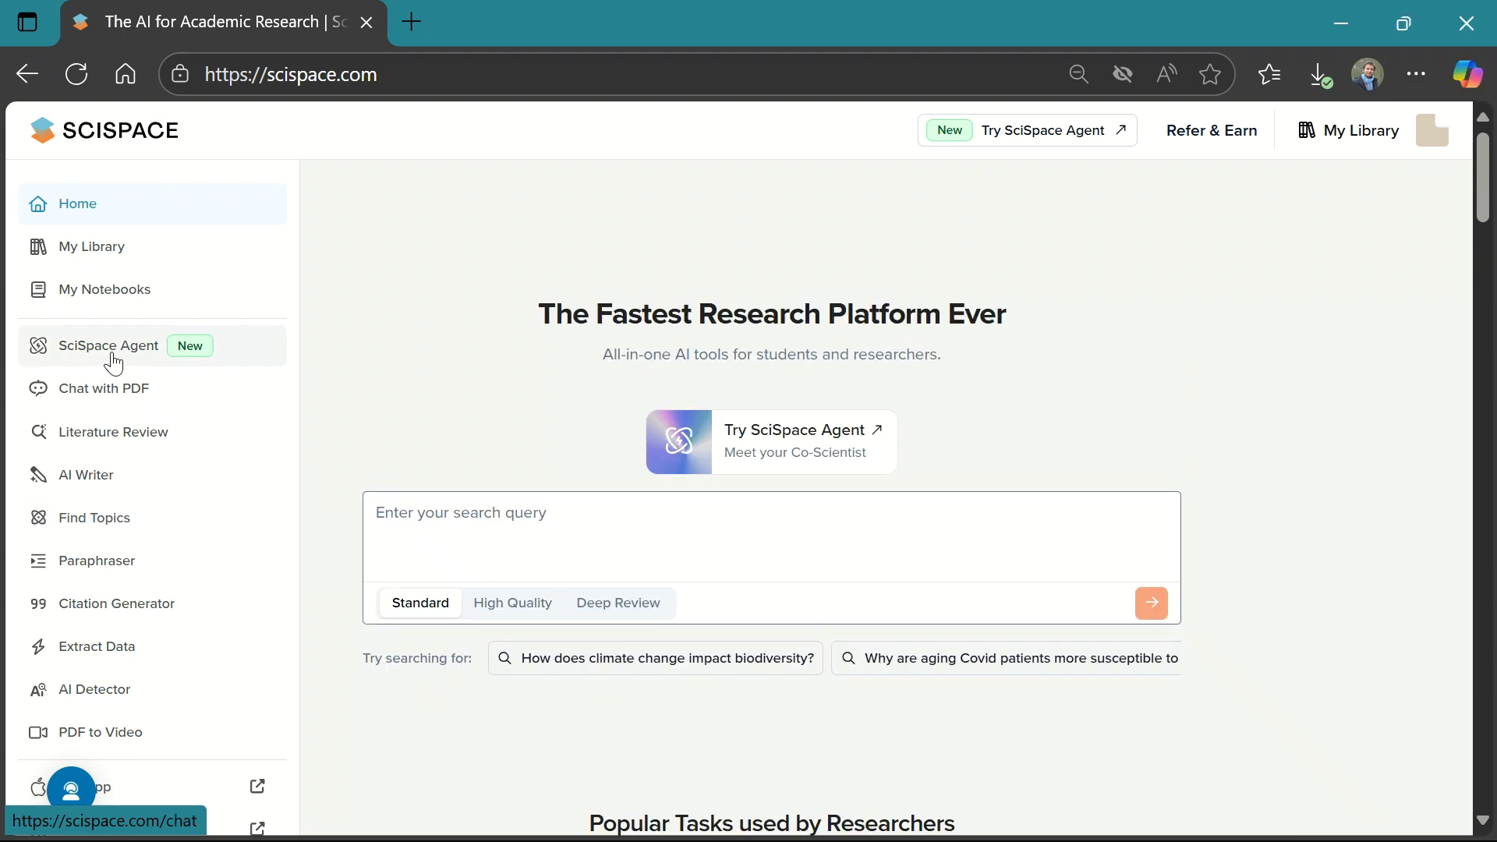
# Open the SciSpace Agent page from the expanded left sidebar
pyautogui.click(114, 352)
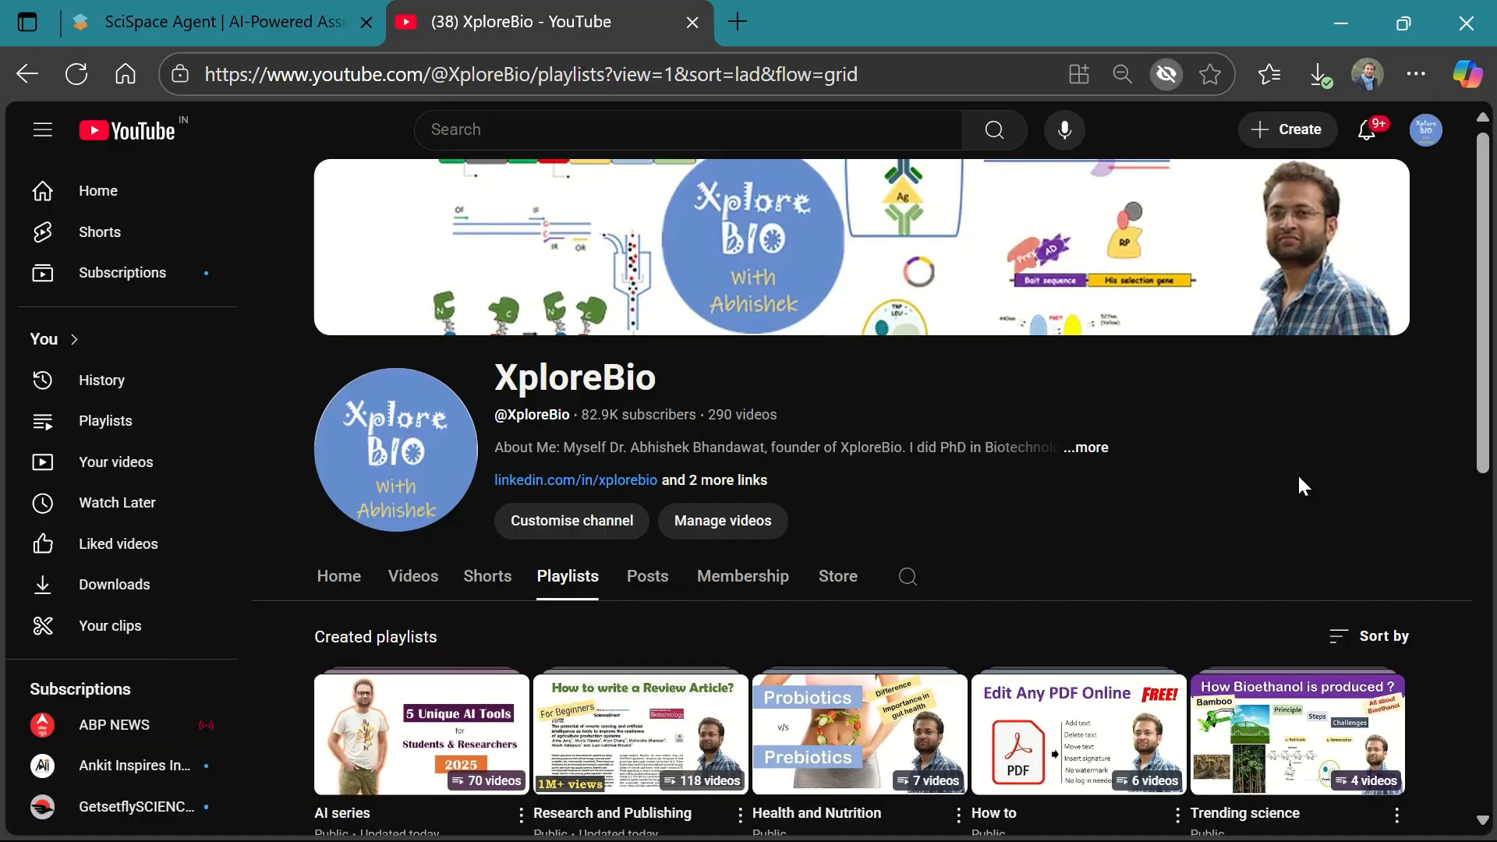
pyautogui.scroll(-1, 842, 509)
pyautogui.scroll(-1, 819, 515)
pyautogui.scroll(-1, 702, 491)
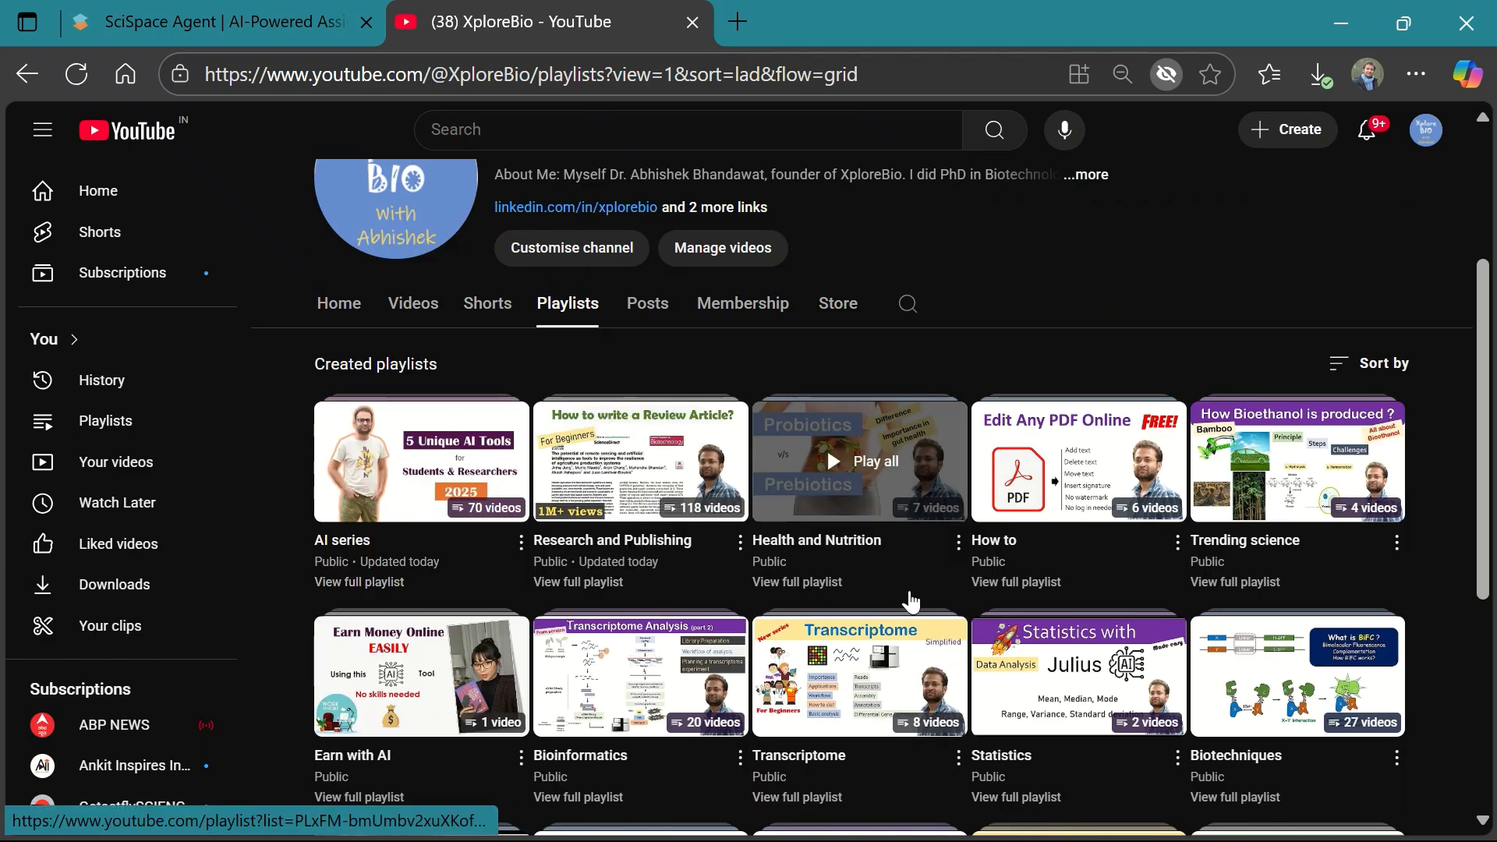
# Open the YouTube channel's AI series playlist
pyautogui.click(368, 582)
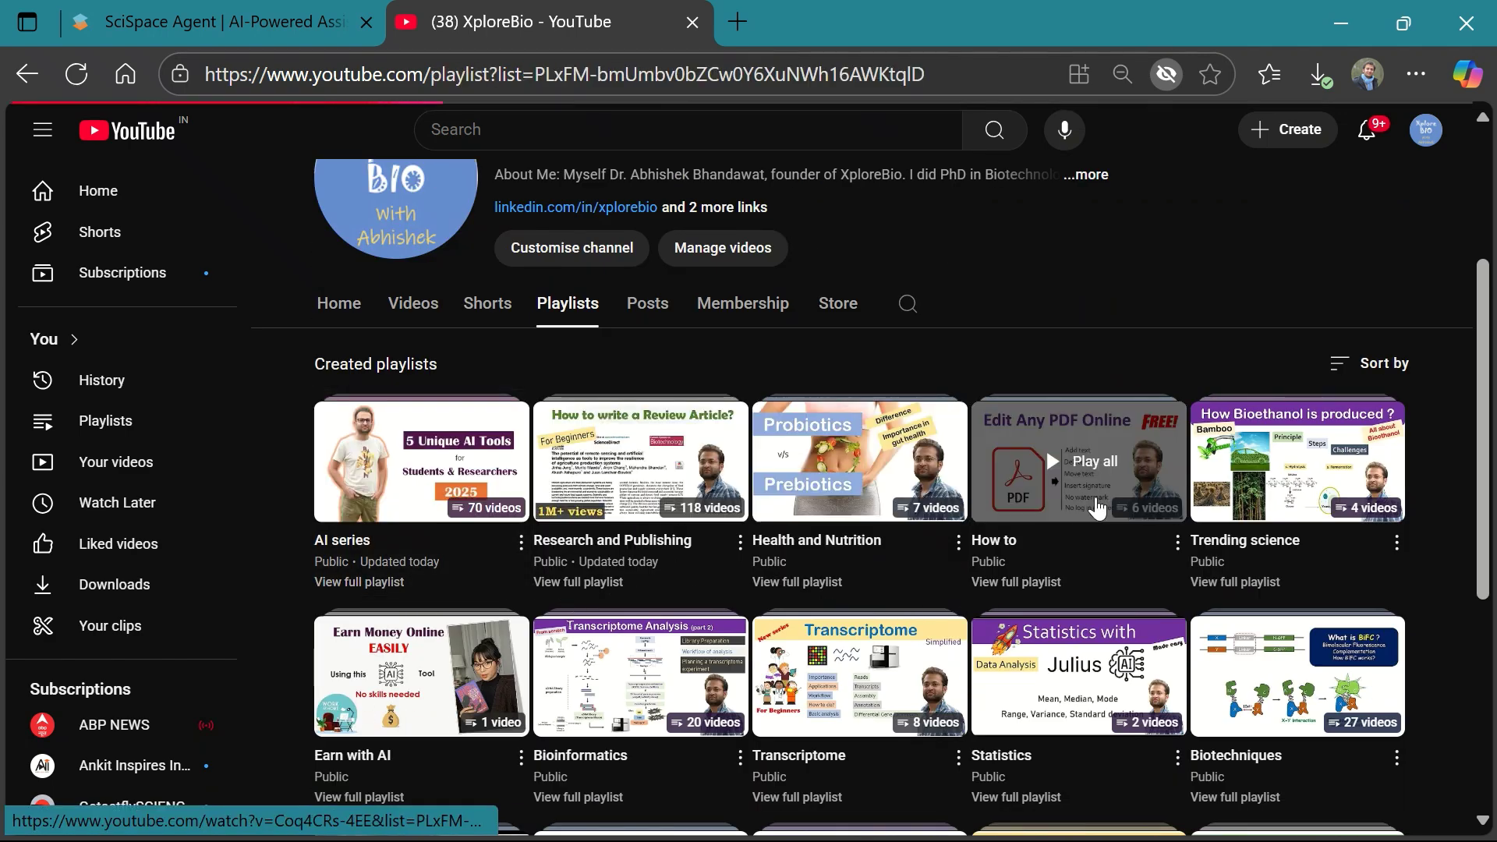
pyautogui.scroll(-2, 1287, 471)
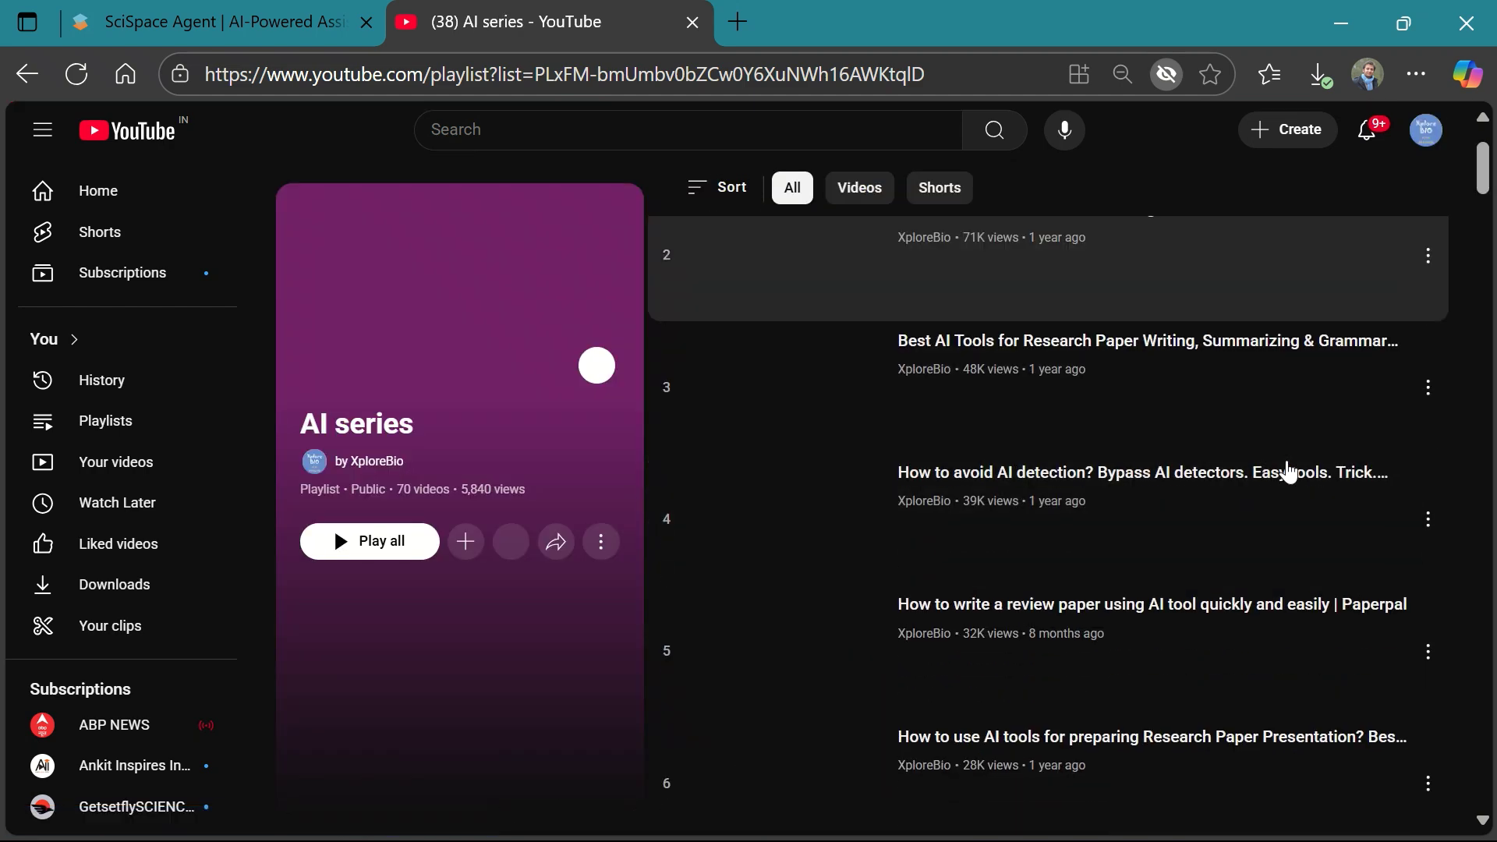
pyautogui.scroll(1, 1287, 471)
pyautogui.scroll(-1, 1287, 472)
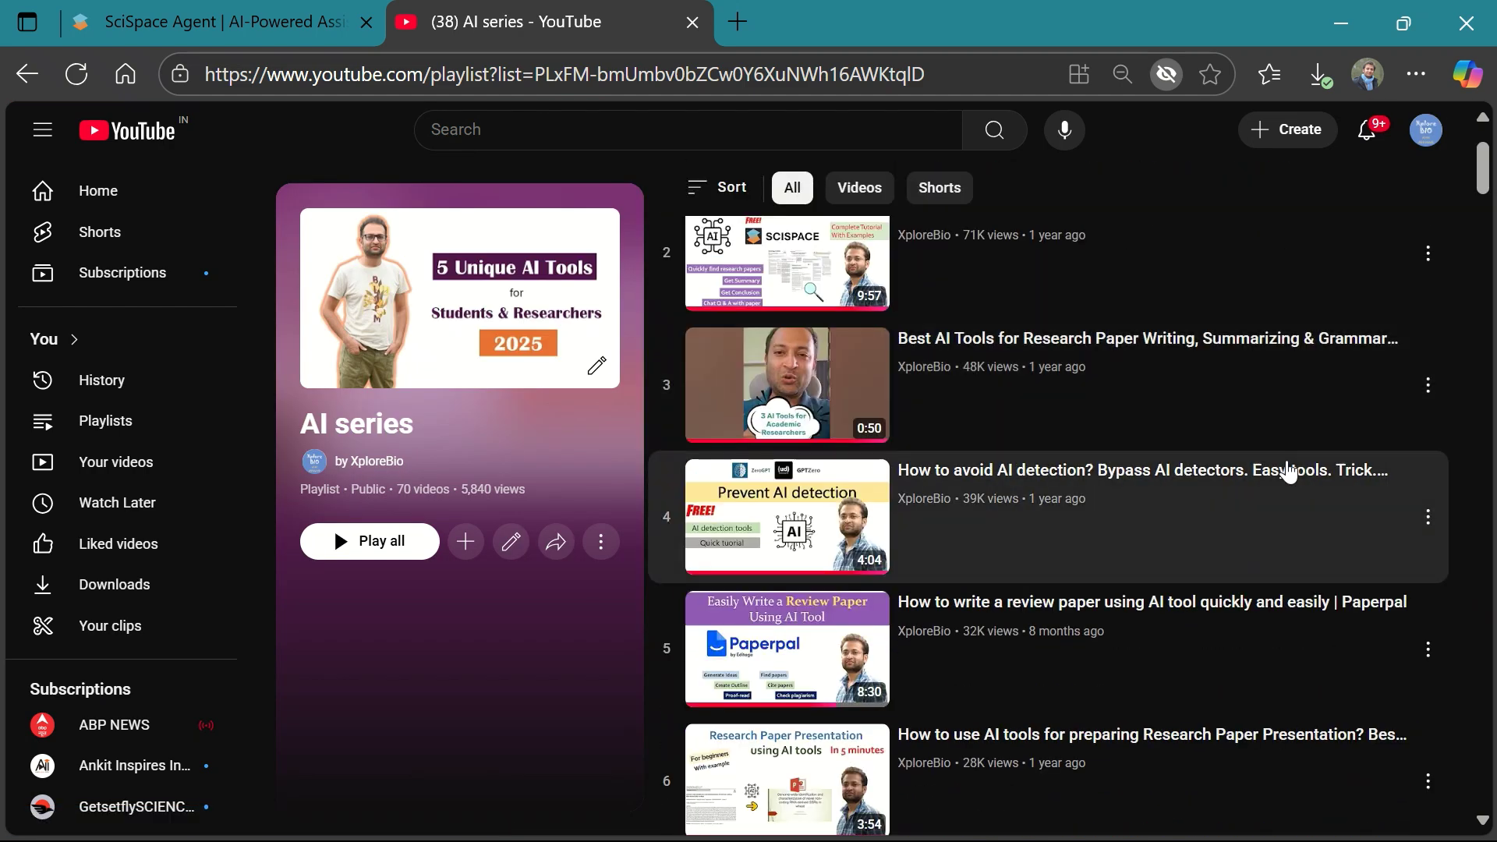
pyautogui.scroll(-1, 1286, 472)
pyautogui.scroll(-1, 1286, 472)
pyautogui.scroll(-1, 1287, 472)
pyautogui.scroll(-1, 1287, 471)
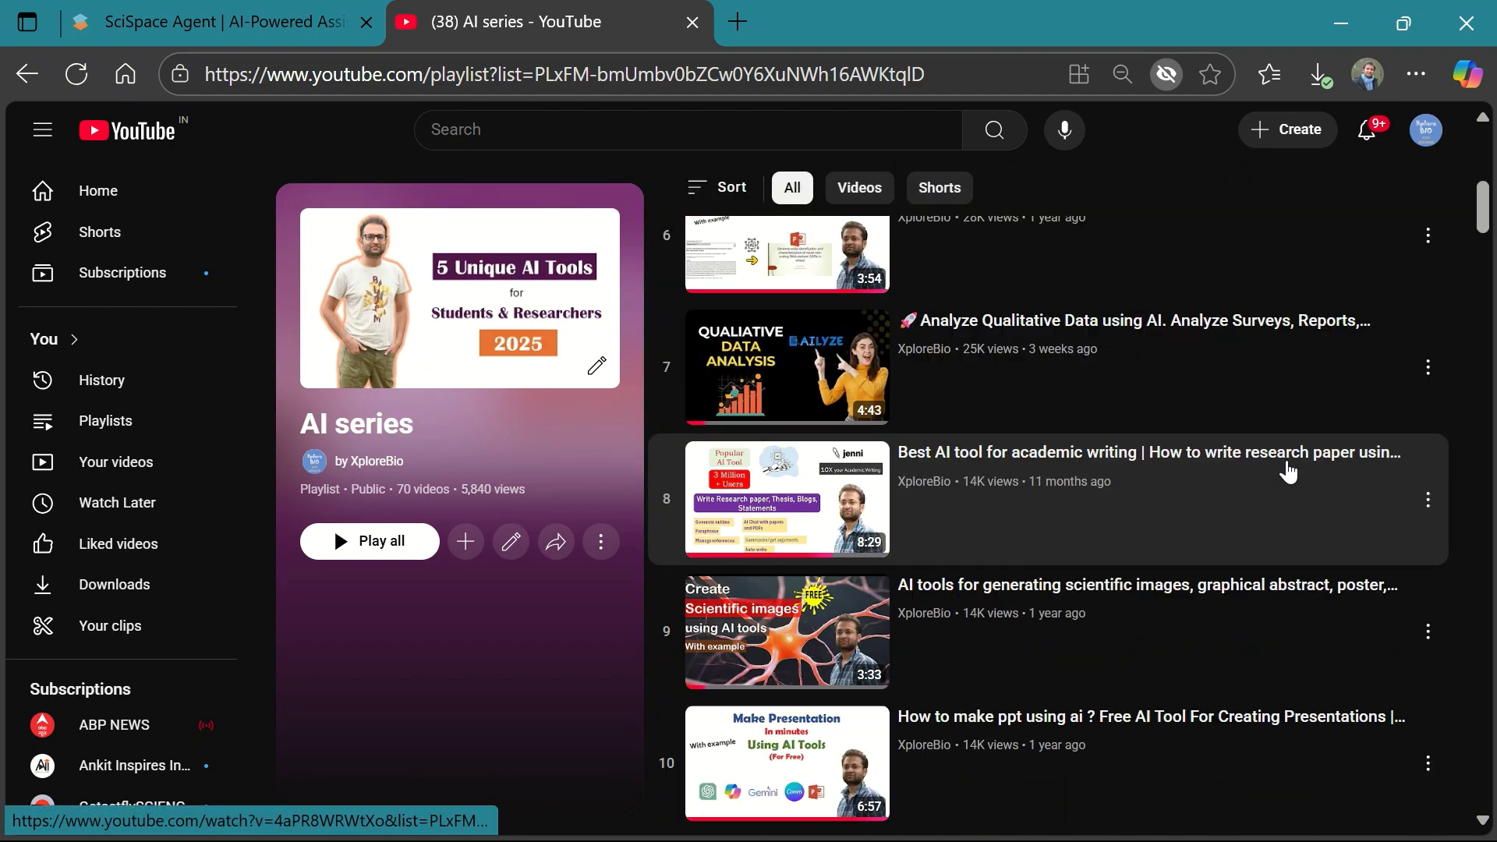
pyautogui.scroll(-2, 1287, 472)
pyautogui.scroll(-2, 1287, 472)
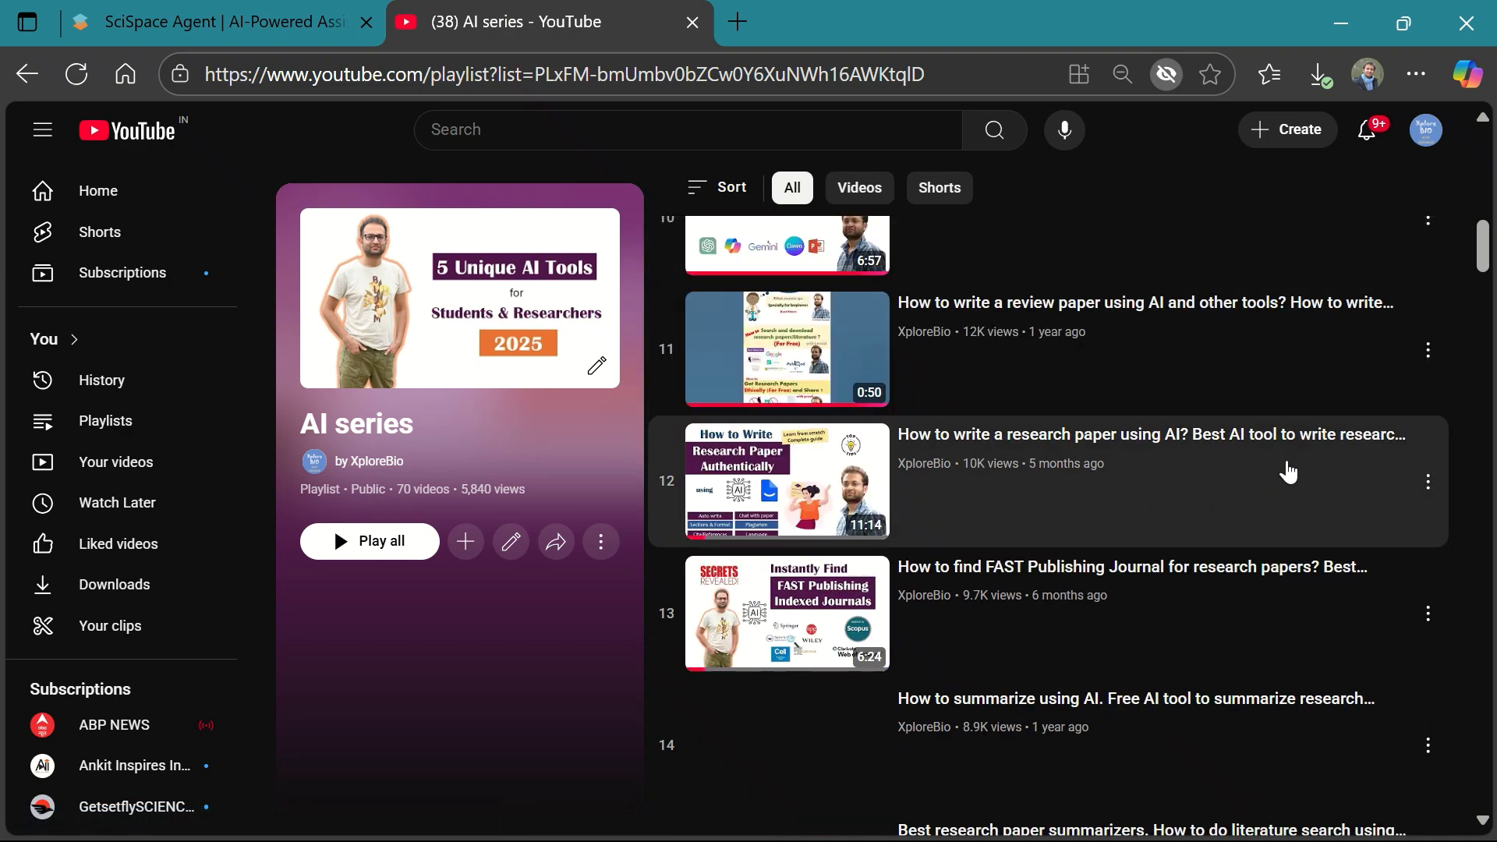
pyautogui.scroll(-3, 1287, 472)
pyautogui.hotkey('ctrl', 'w')
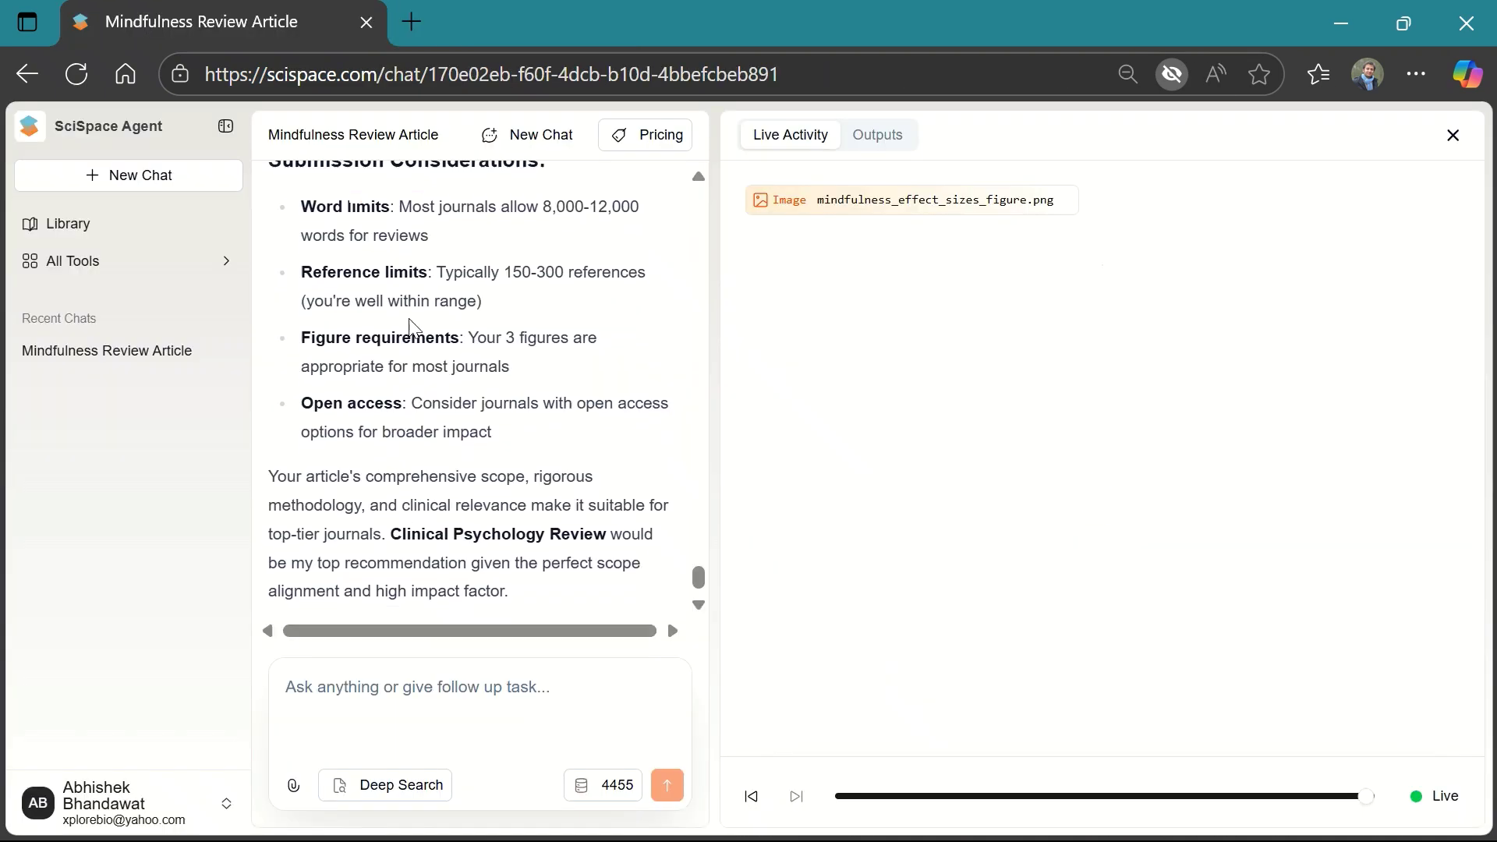
pyautogui.scroll(3, 390, 322)
pyautogui.scroll(3, 389, 320)
pyautogui.scroll(3, 389, 322)
pyautogui.scroll(3, 390, 321)
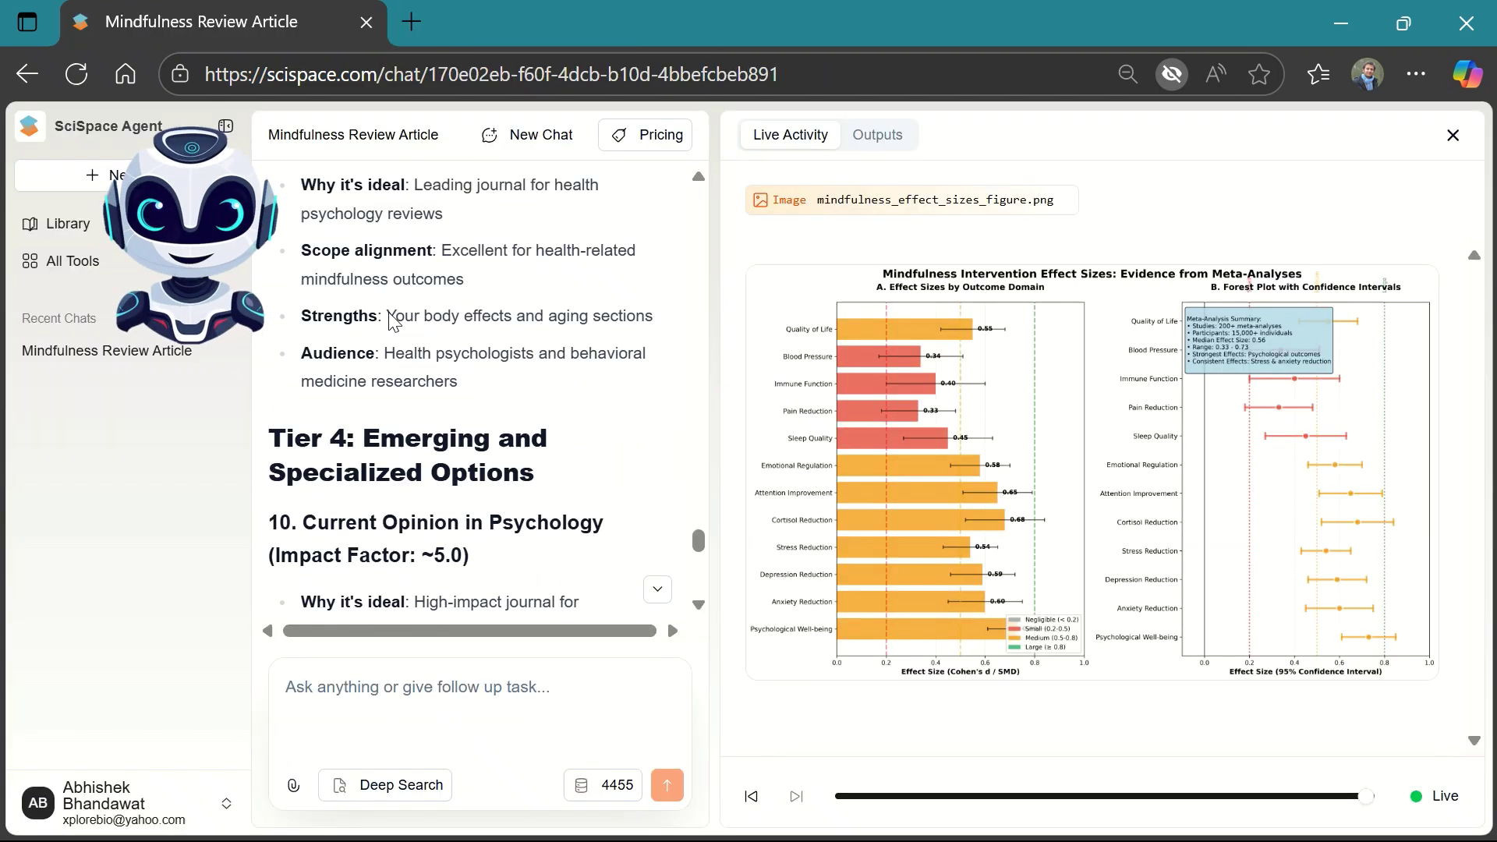
pyautogui.scroll(3, 390, 320)
pyautogui.scroll(2, 390, 316)
pyautogui.scroll(3, 390, 316)
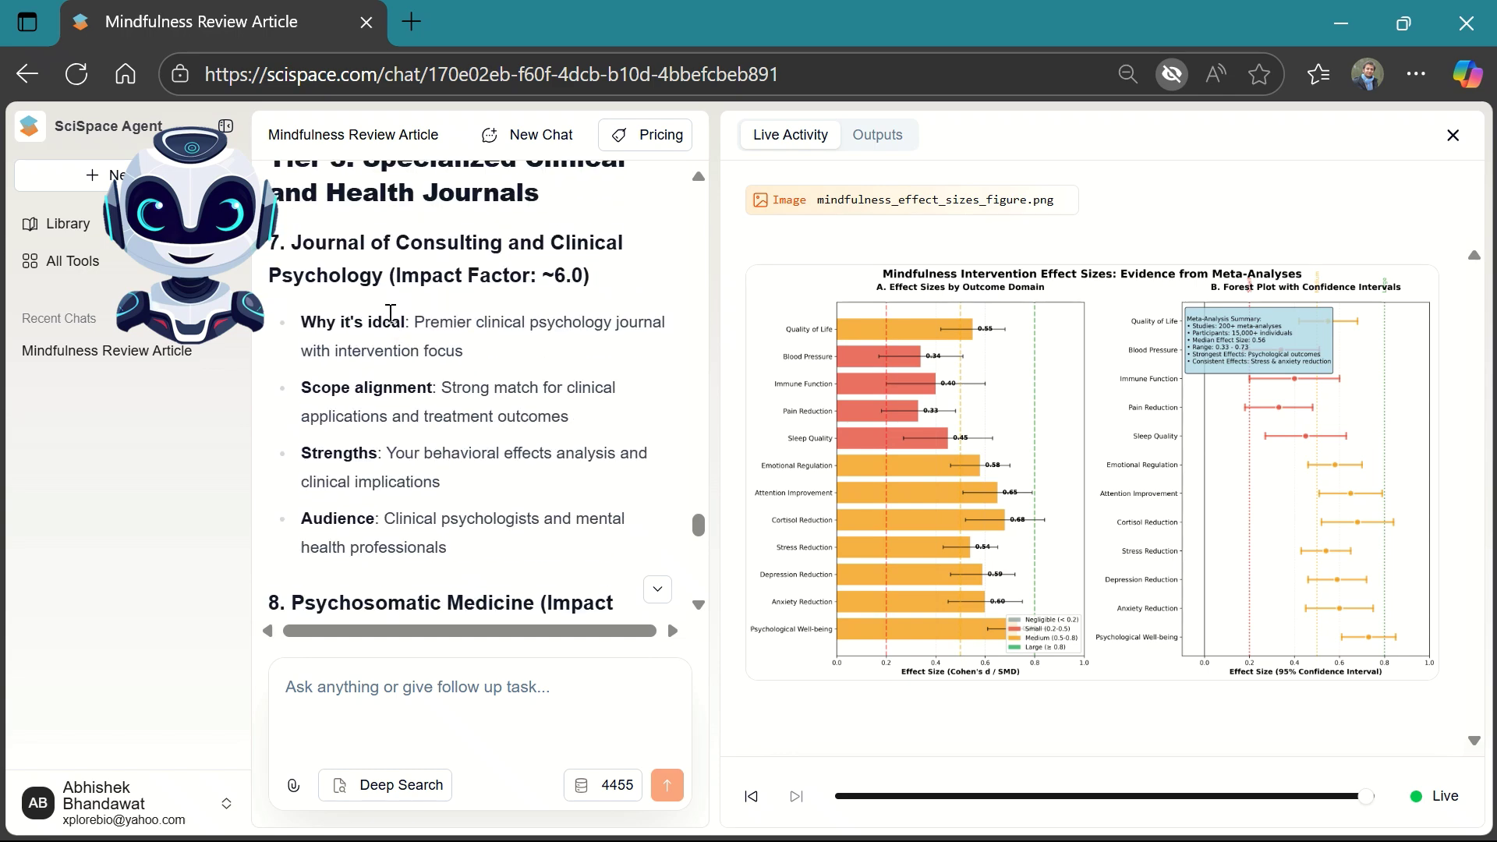
pyautogui.moveTo(699, 526); pyautogui.dragTo(699, 165)
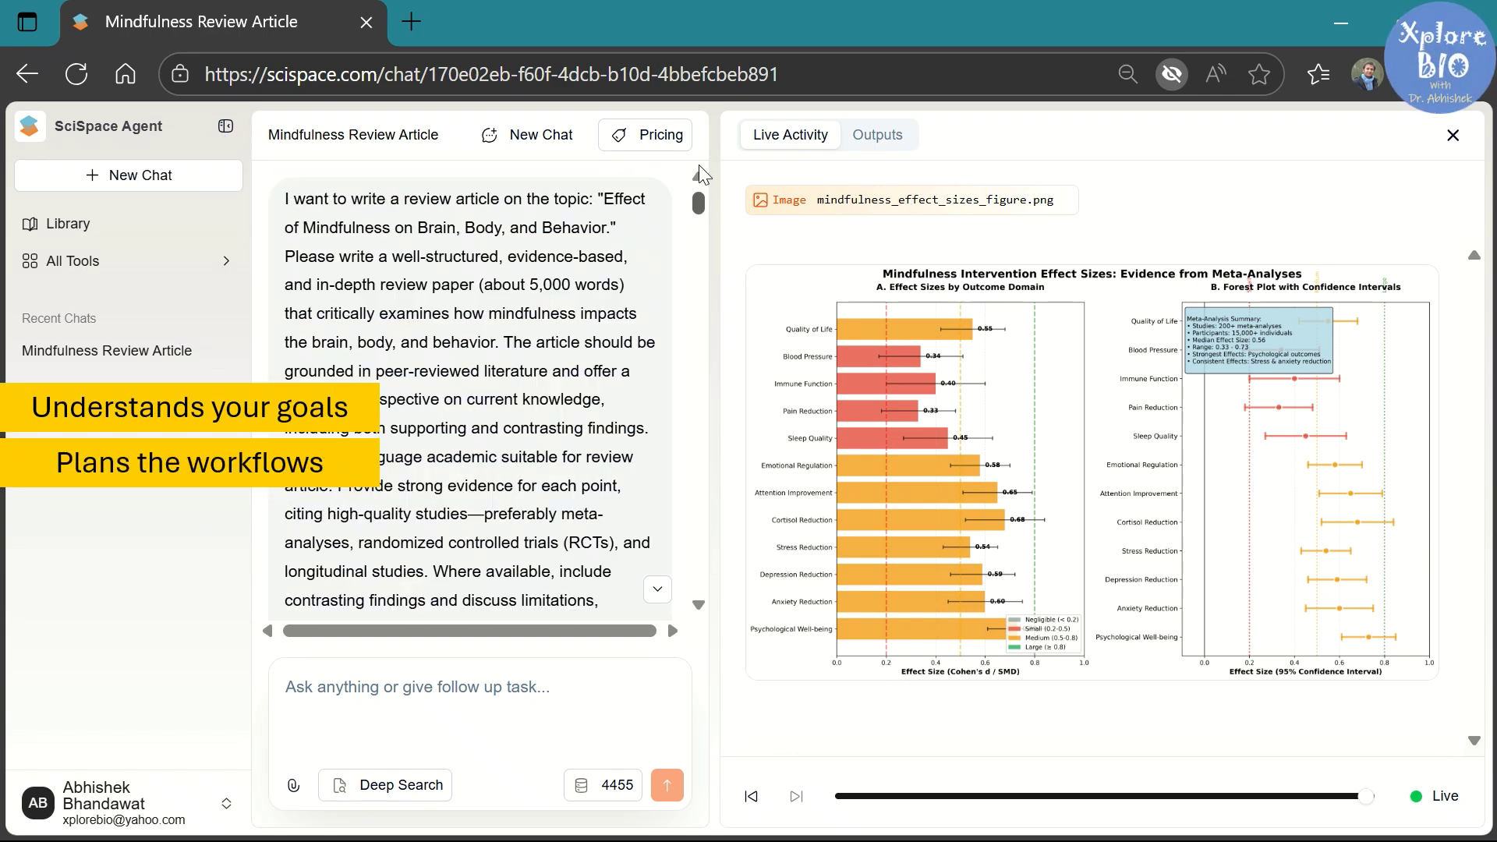
pyautogui.scroll(-3, 563, 308)
pyautogui.scroll(-2, 563, 307)
pyautogui.scroll(-3, 562, 308)
pyautogui.scroll(-3, 562, 308)
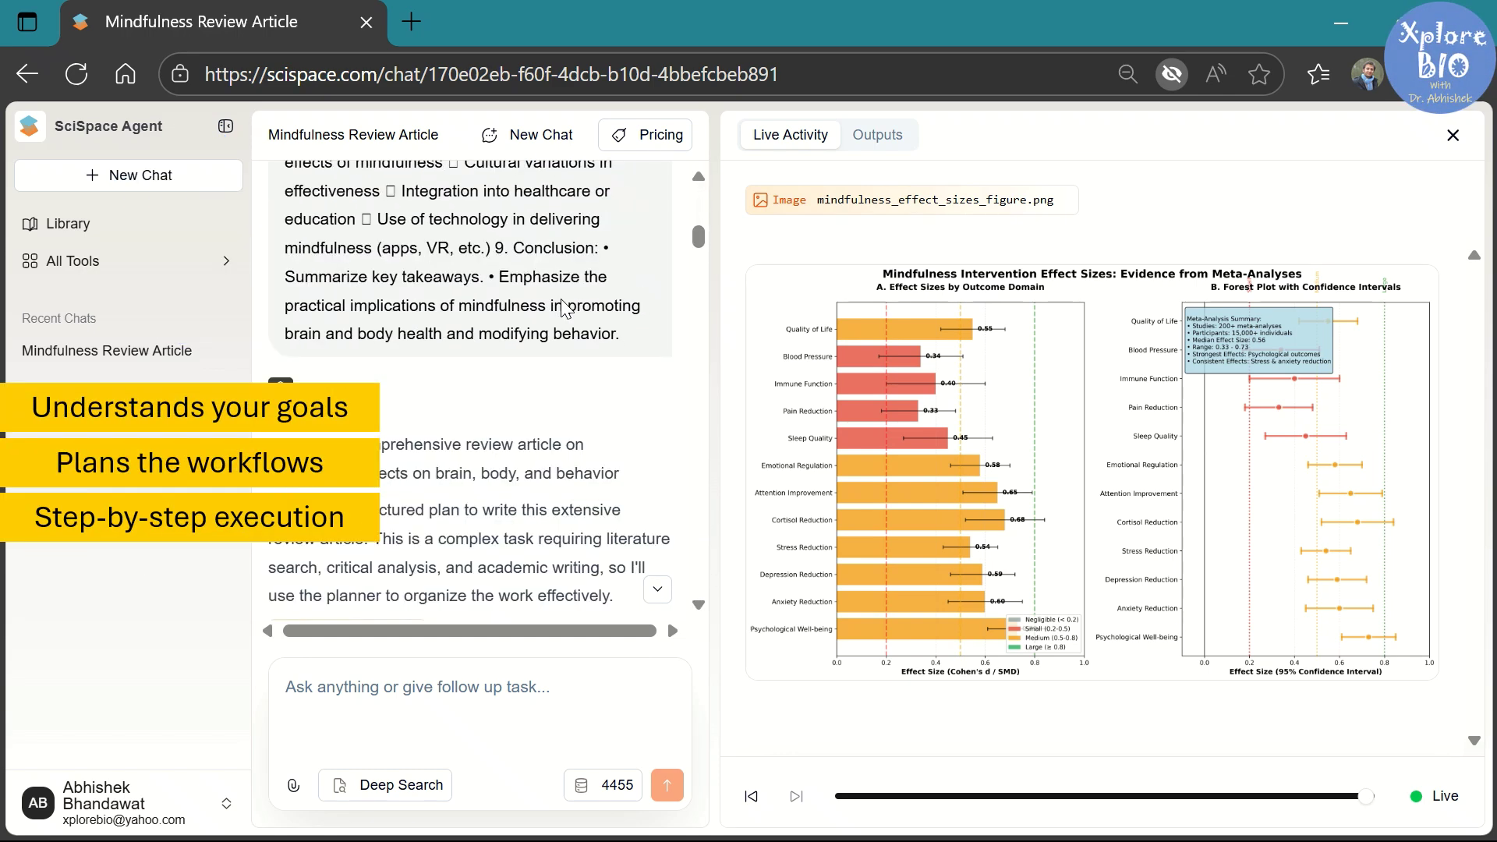
pyautogui.scroll(-2, 562, 308)
pyautogui.scroll(-2, 563, 308)
pyautogui.scroll(5, 538, 305)
pyautogui.scroll(3, 511, 301)
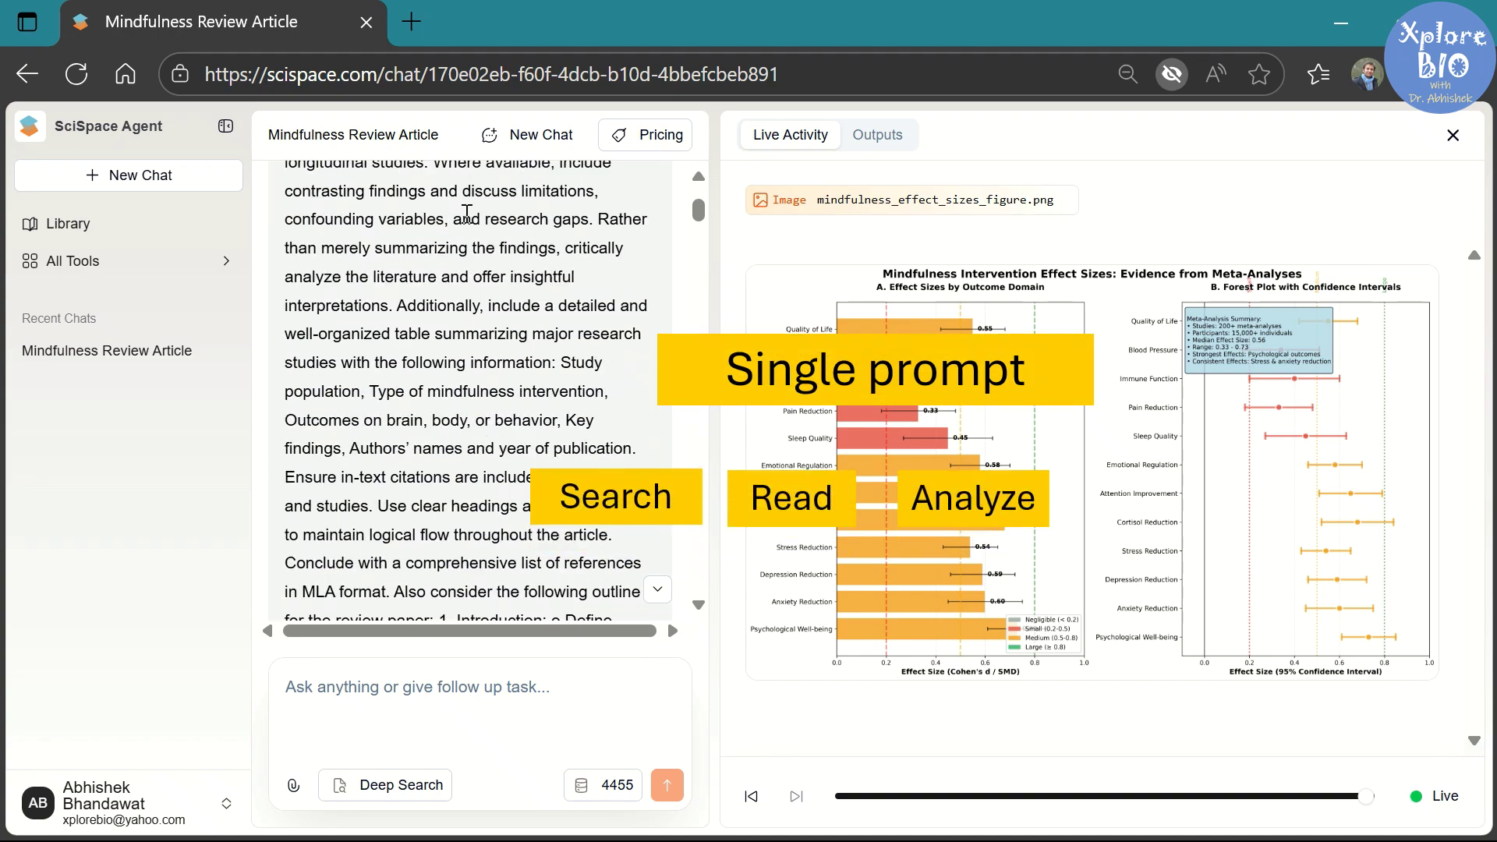
pyautogui.scroll(-5, 480, 252)
pyautogui.moveTo(698, 234); pyautogui.dragTo(710, 585)
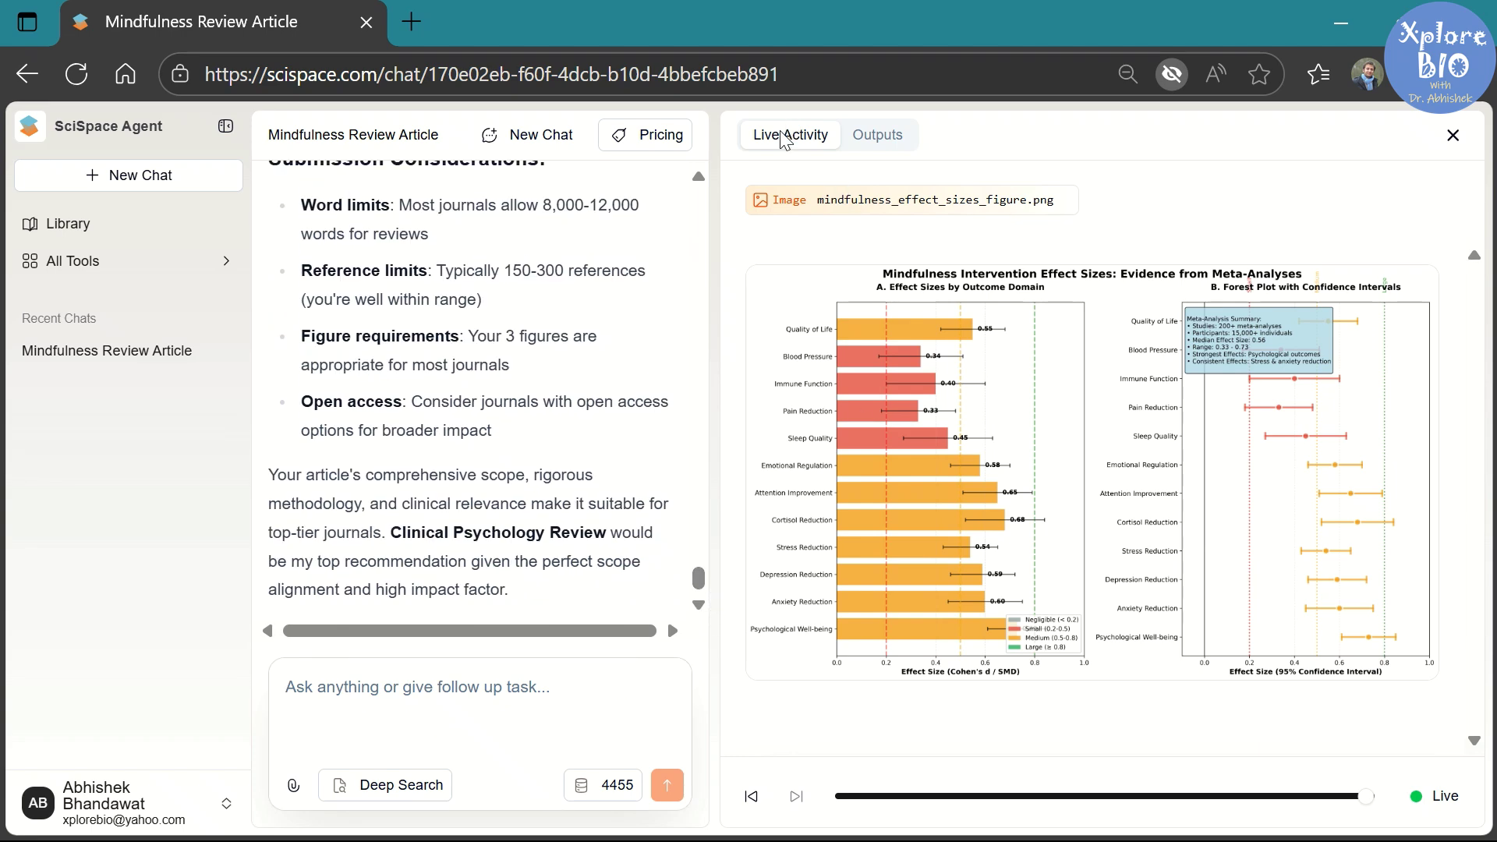
pyautogui.click(866, 138)
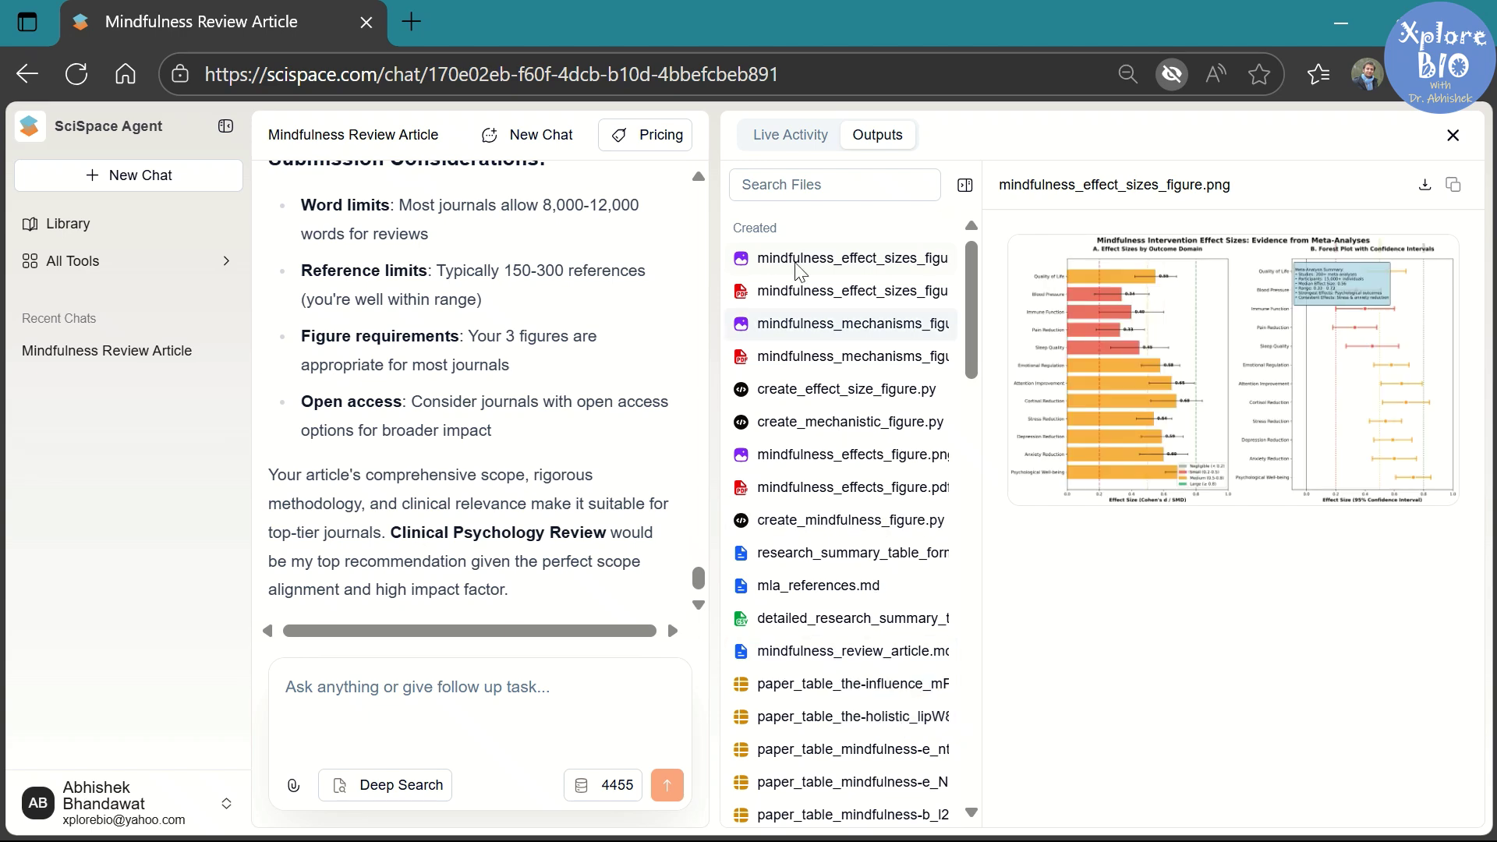
pyautogui.click(778, 137)
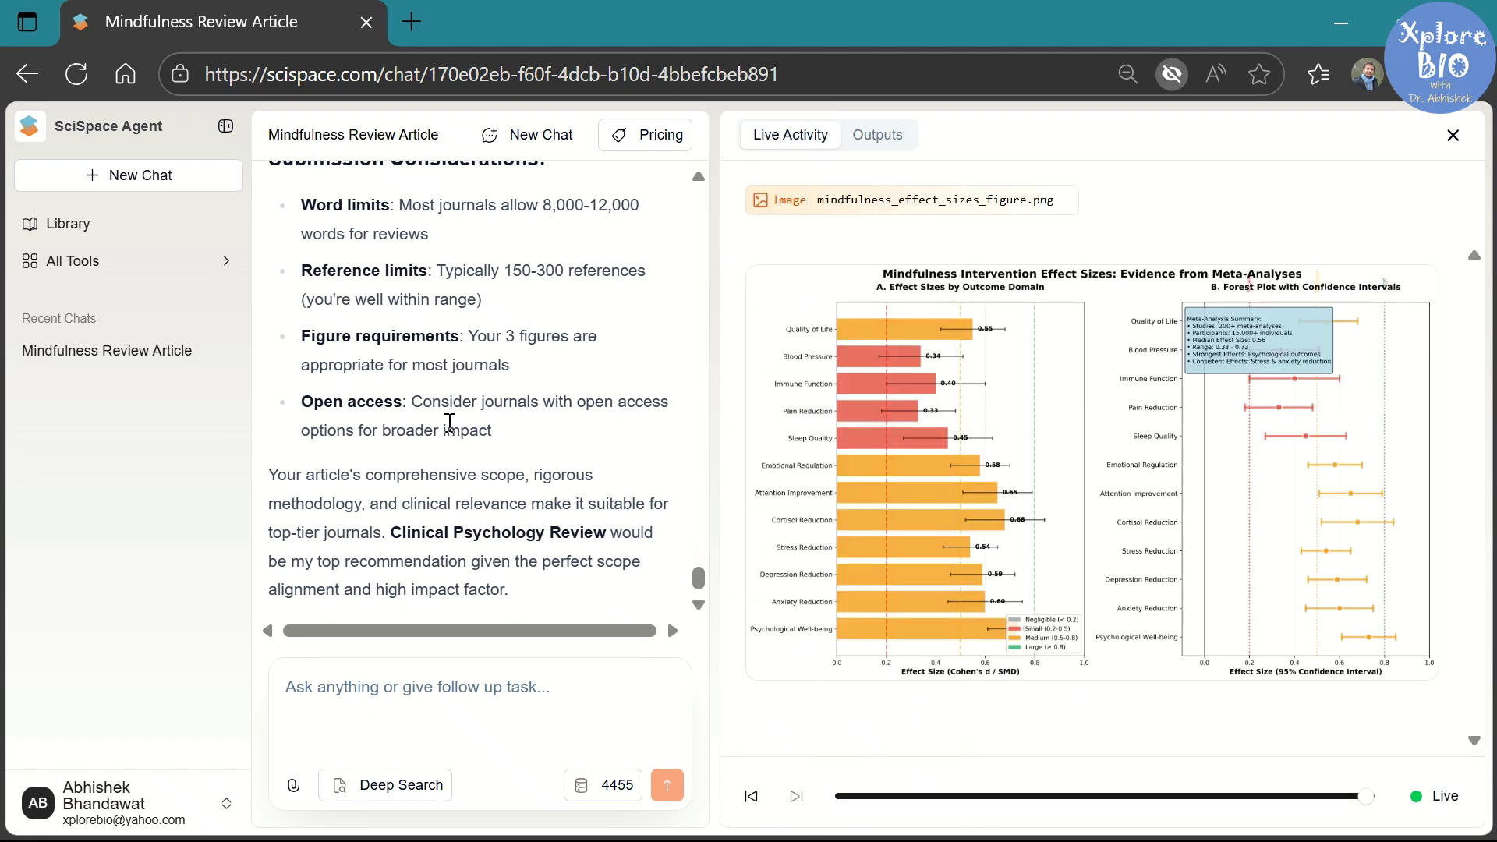
pyautogui.scroll(4, 505, 574)
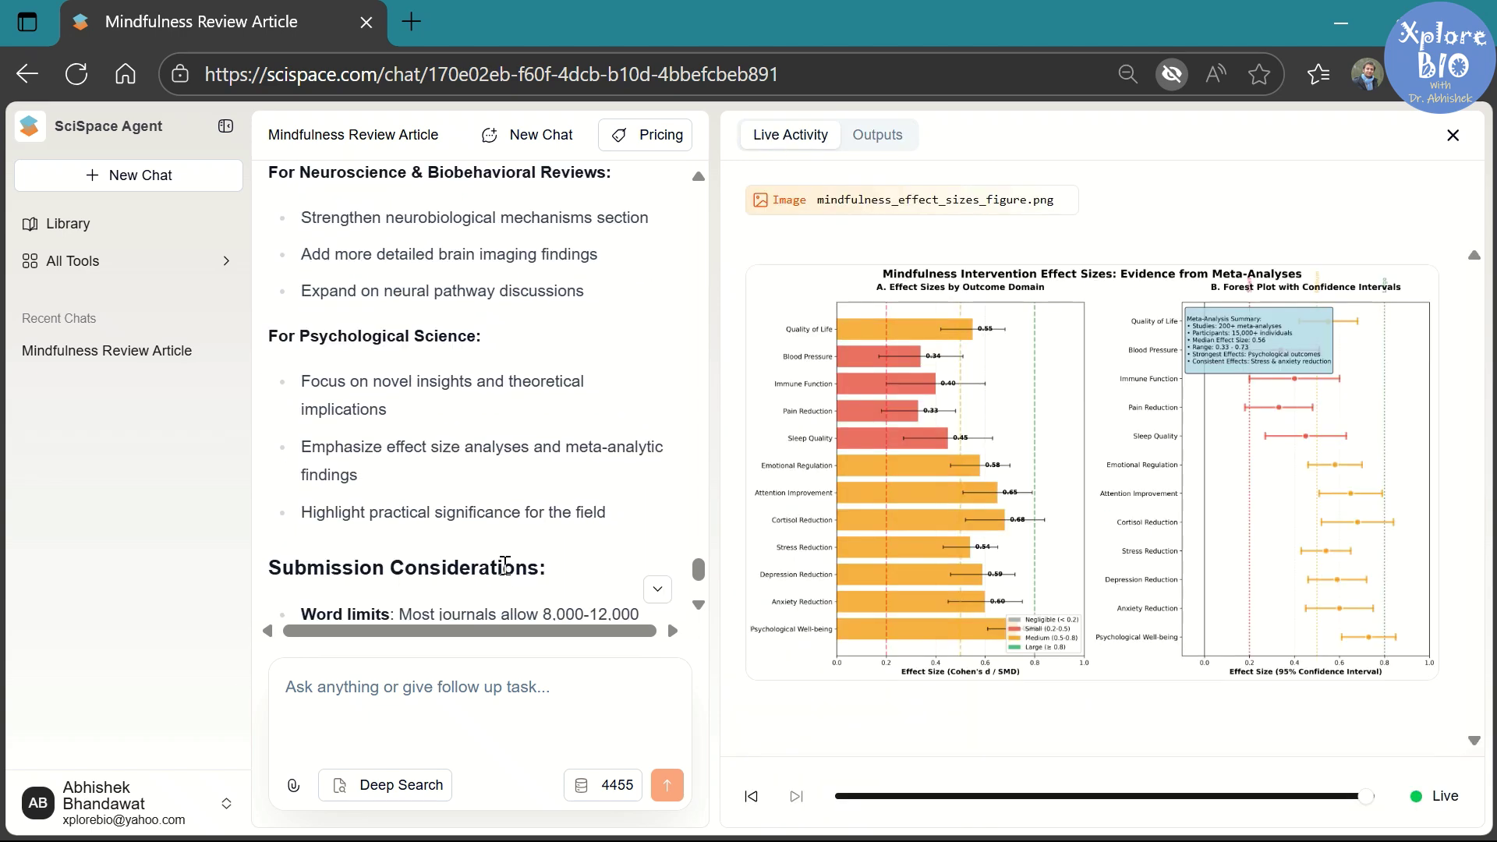
pyautogui.scroll(4, 505, 566)
pyautogui.scroll(4, 505, 567)
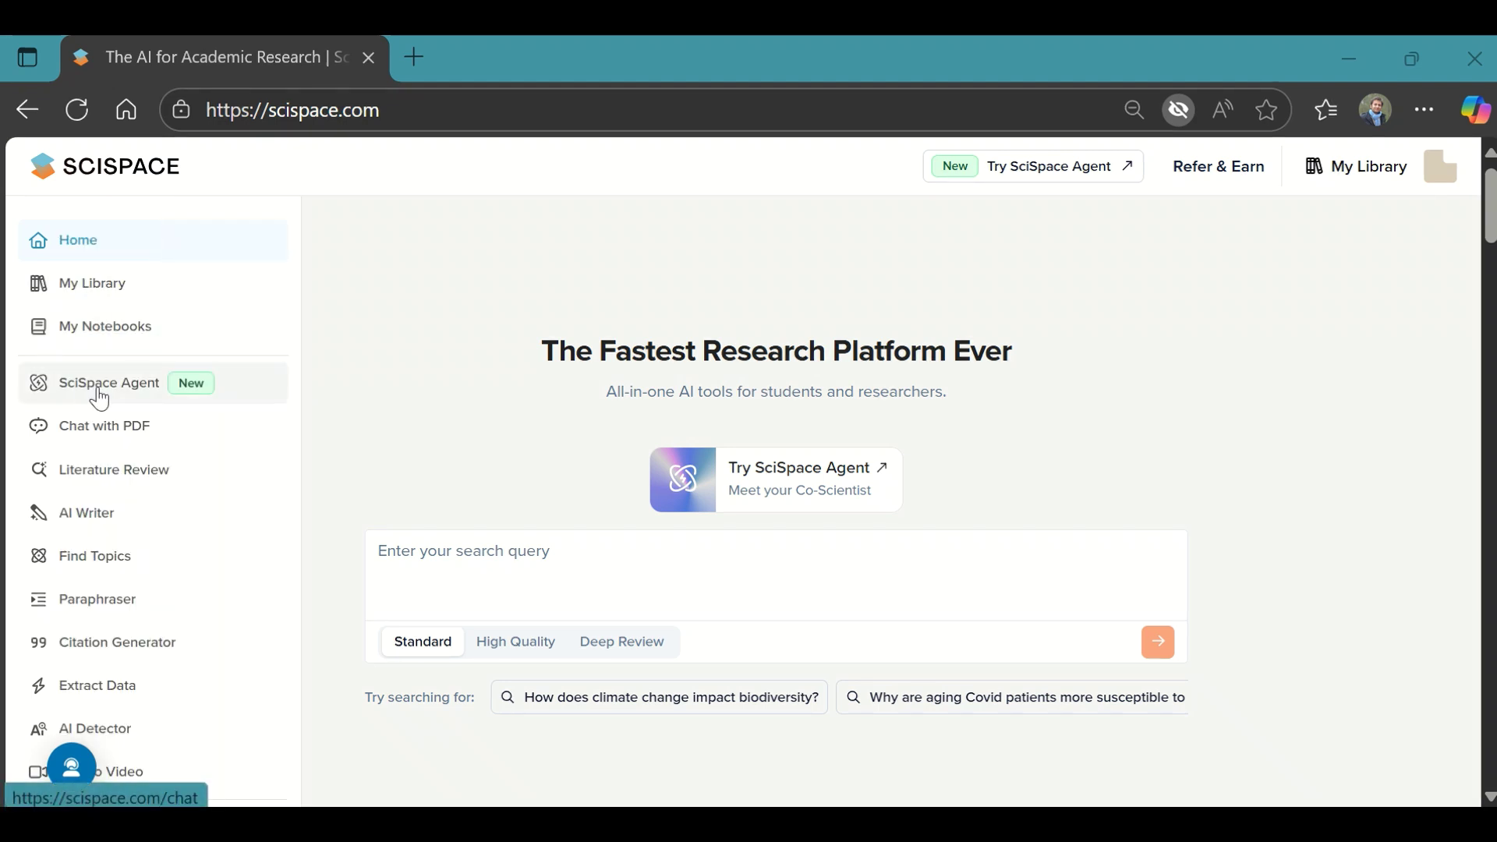
# Open SciSpace Agent and preview the Analyze PDFs and Systematic Review task suggestions
pyautogui.click(791, 470)
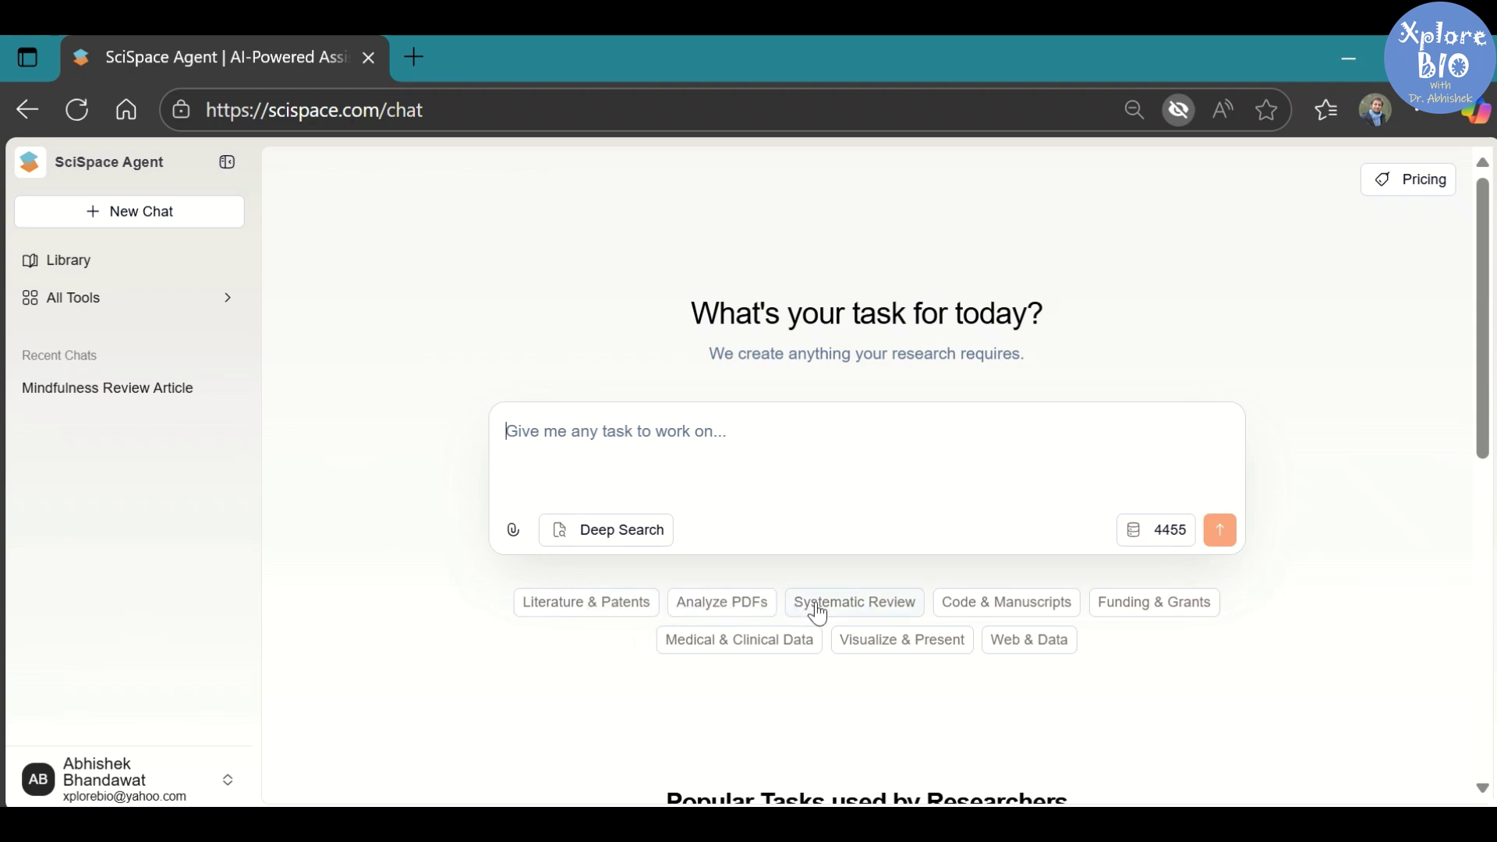
pyautogui.click(742, 613)
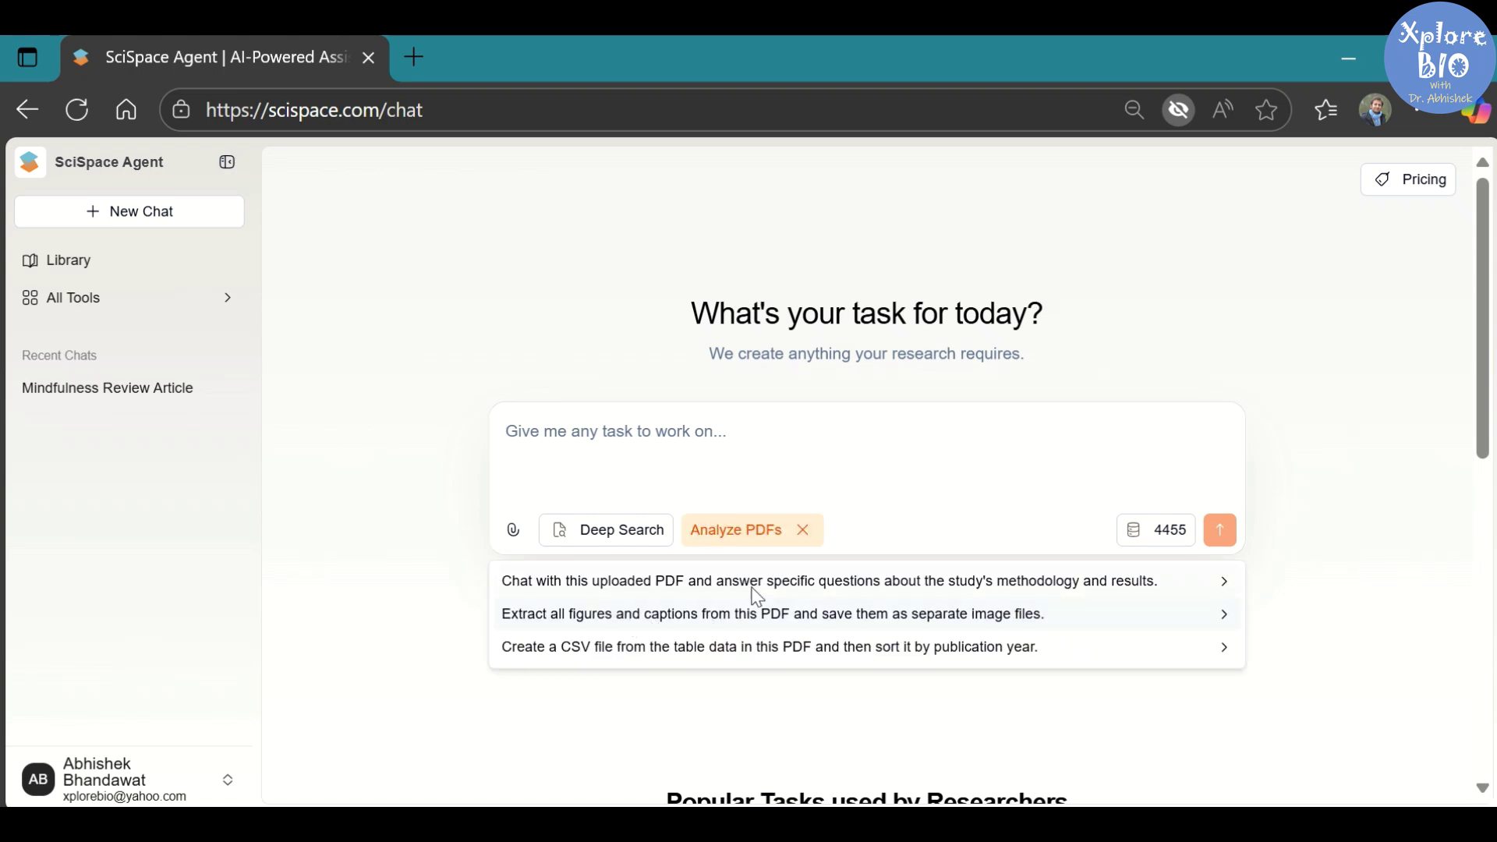
pyautogui.click(803, 530)
pyautogui.click(863, 604)
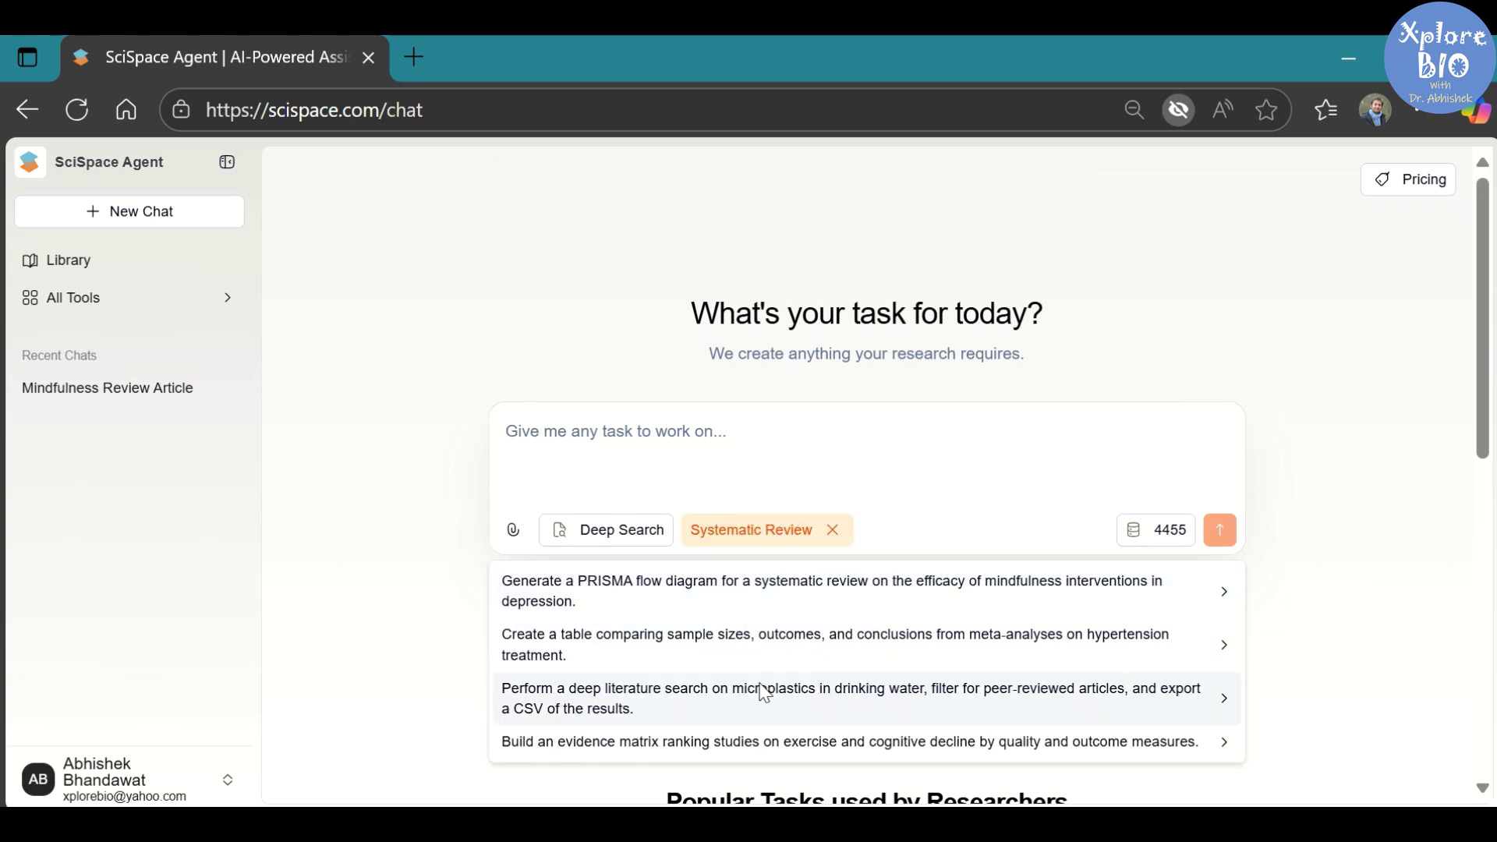
pyautogui.click(832, 532)
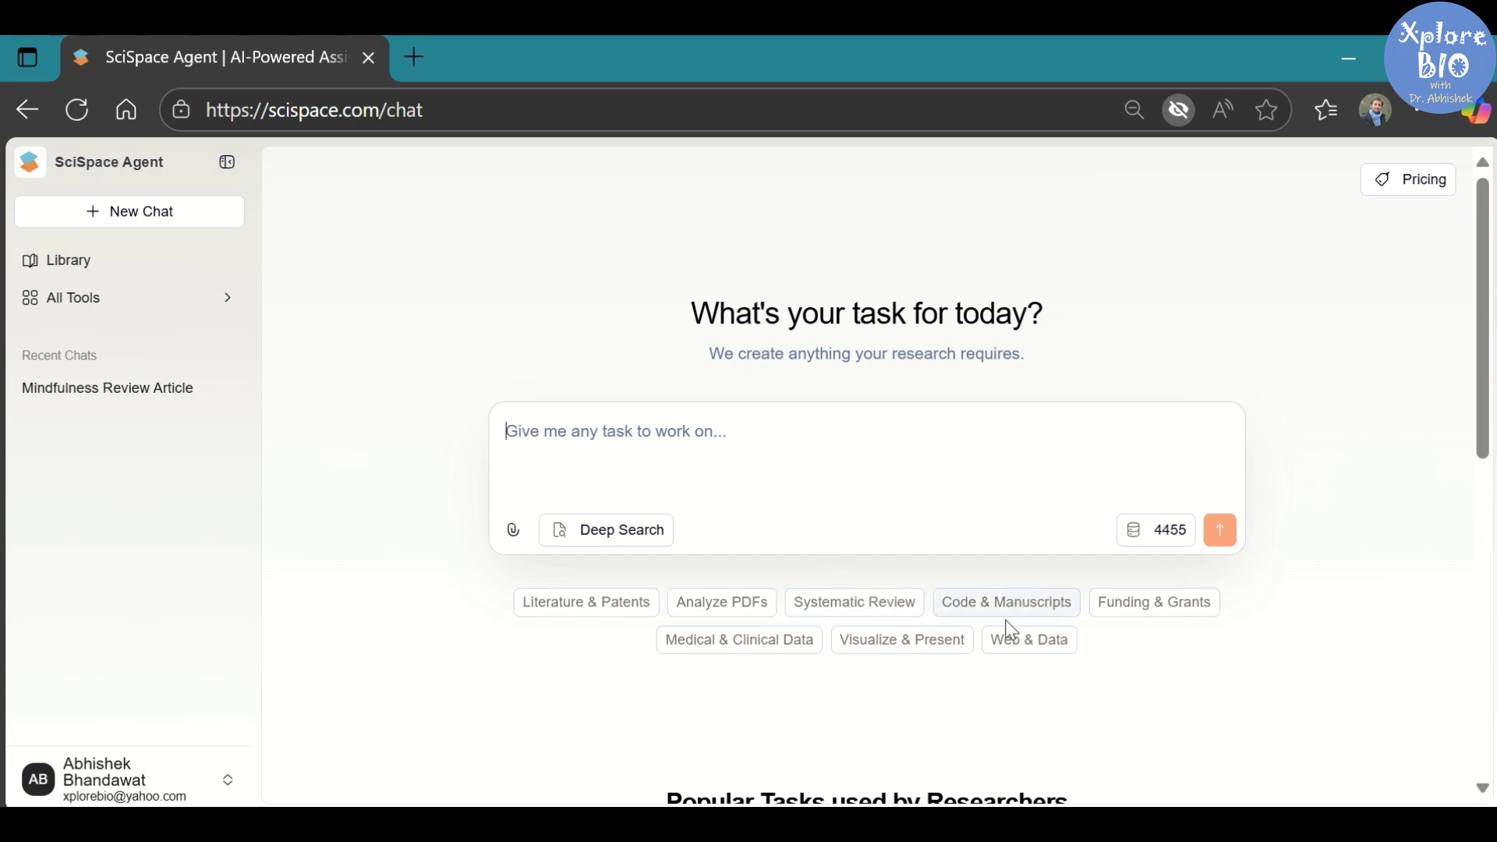
# Check the Visualize & Present suggestions, then paste the 5,000-word mindfulness review prompt
pyautogui.click(884, 647)
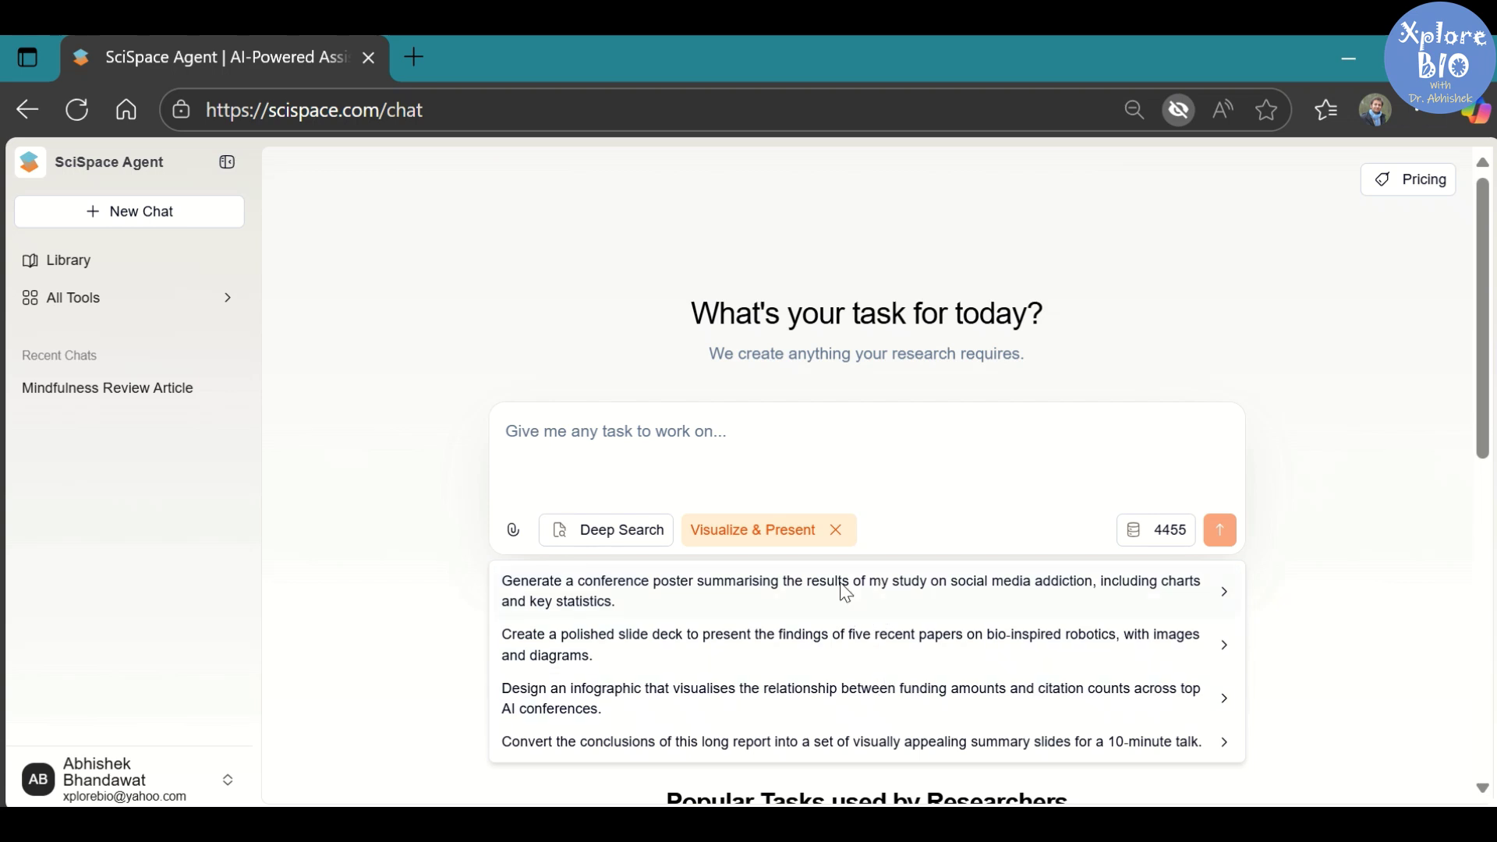
pyautogui.click(546, 435)
pyautogui.hotkey('ctrl', 'v')
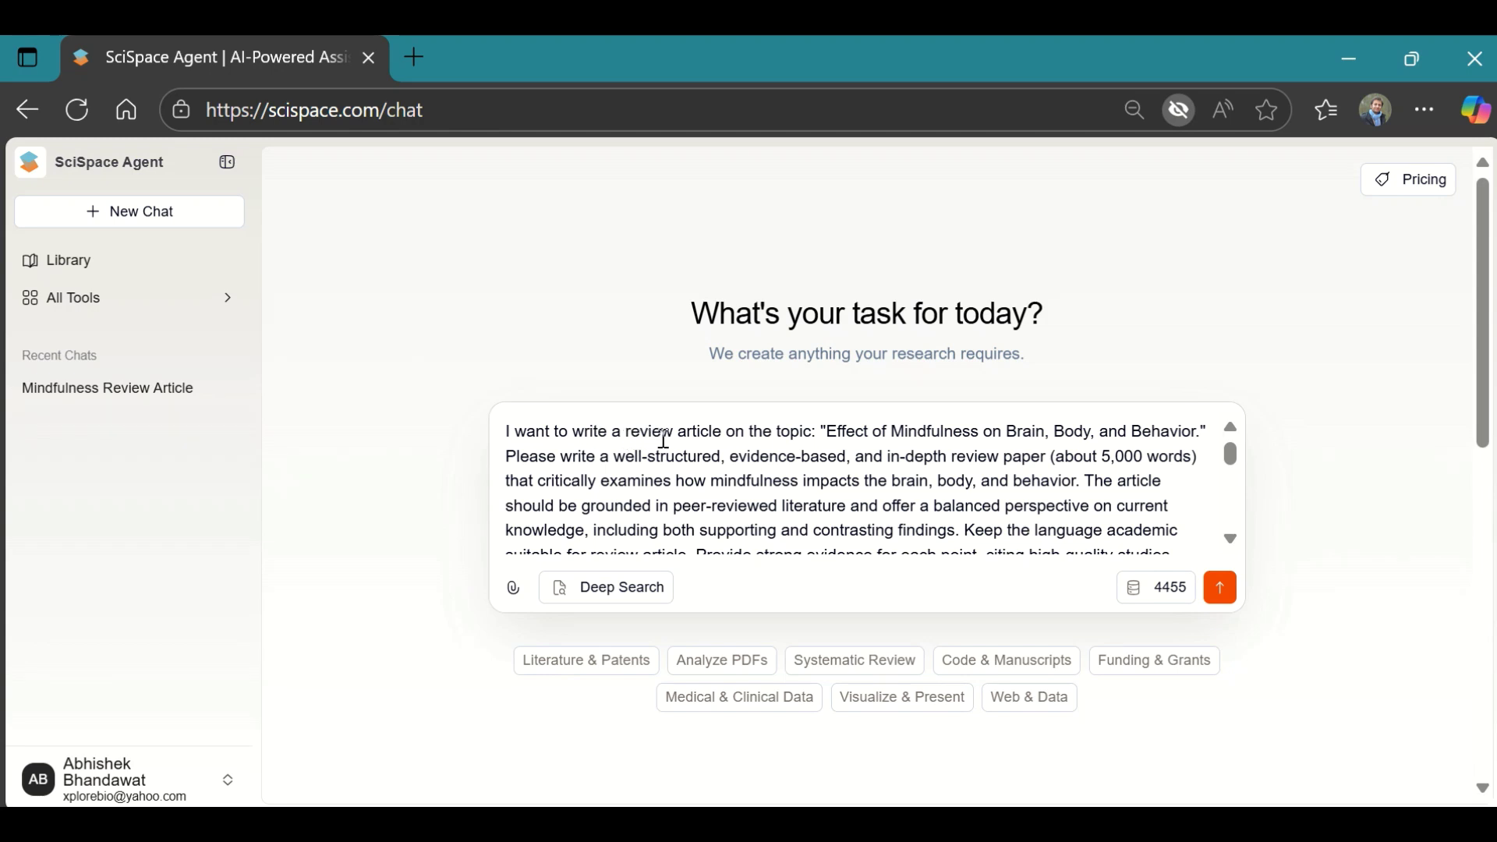
# Read the prompt's topic title, in-depth structure, 5,000-word length and strong-evidence requirements
pyautogui.moveTo(839, 431); pyautogui.dragTo(1196, 436)
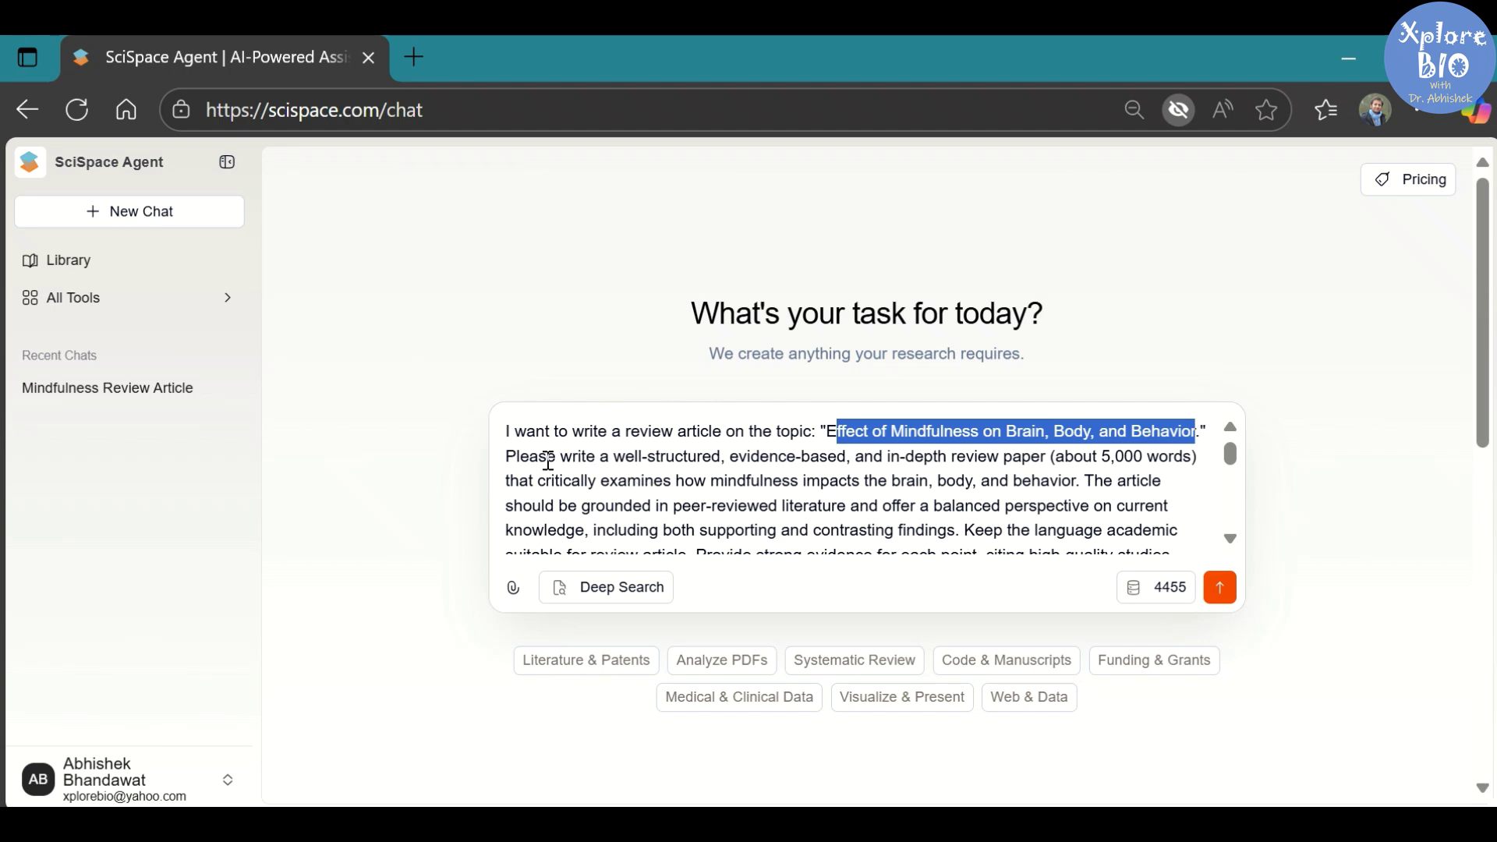
pyautogui.moveTo(625, 457); pyautogui.dragTo(691, 457)
pyautogui.moveTo(875, 457); pyautogui.dragTo(1001, 457)
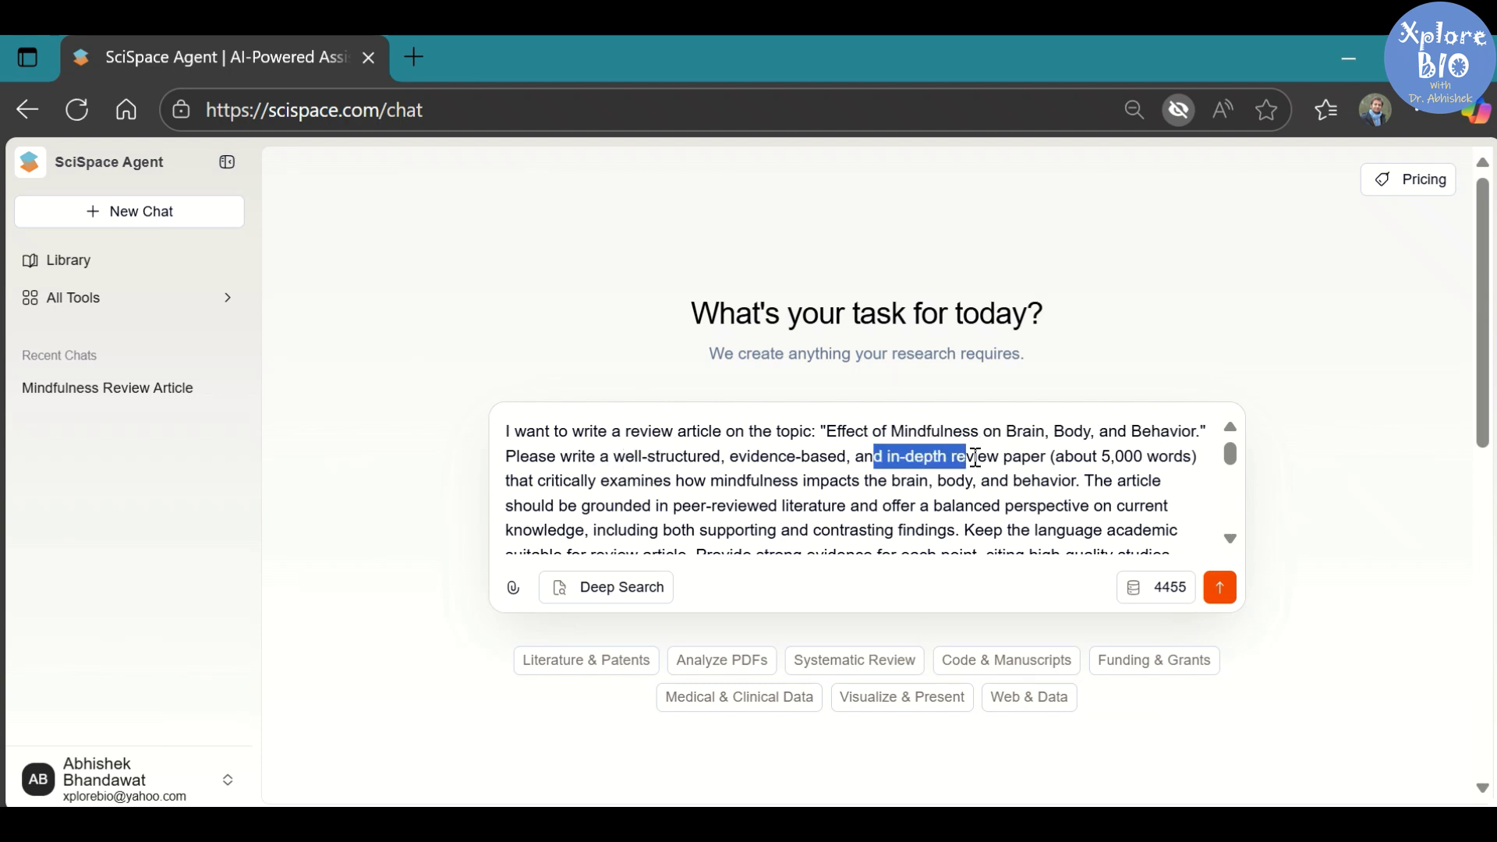
pyautogui.moveTo(1174, 457); pyautogui.dragTo(1116, 458)
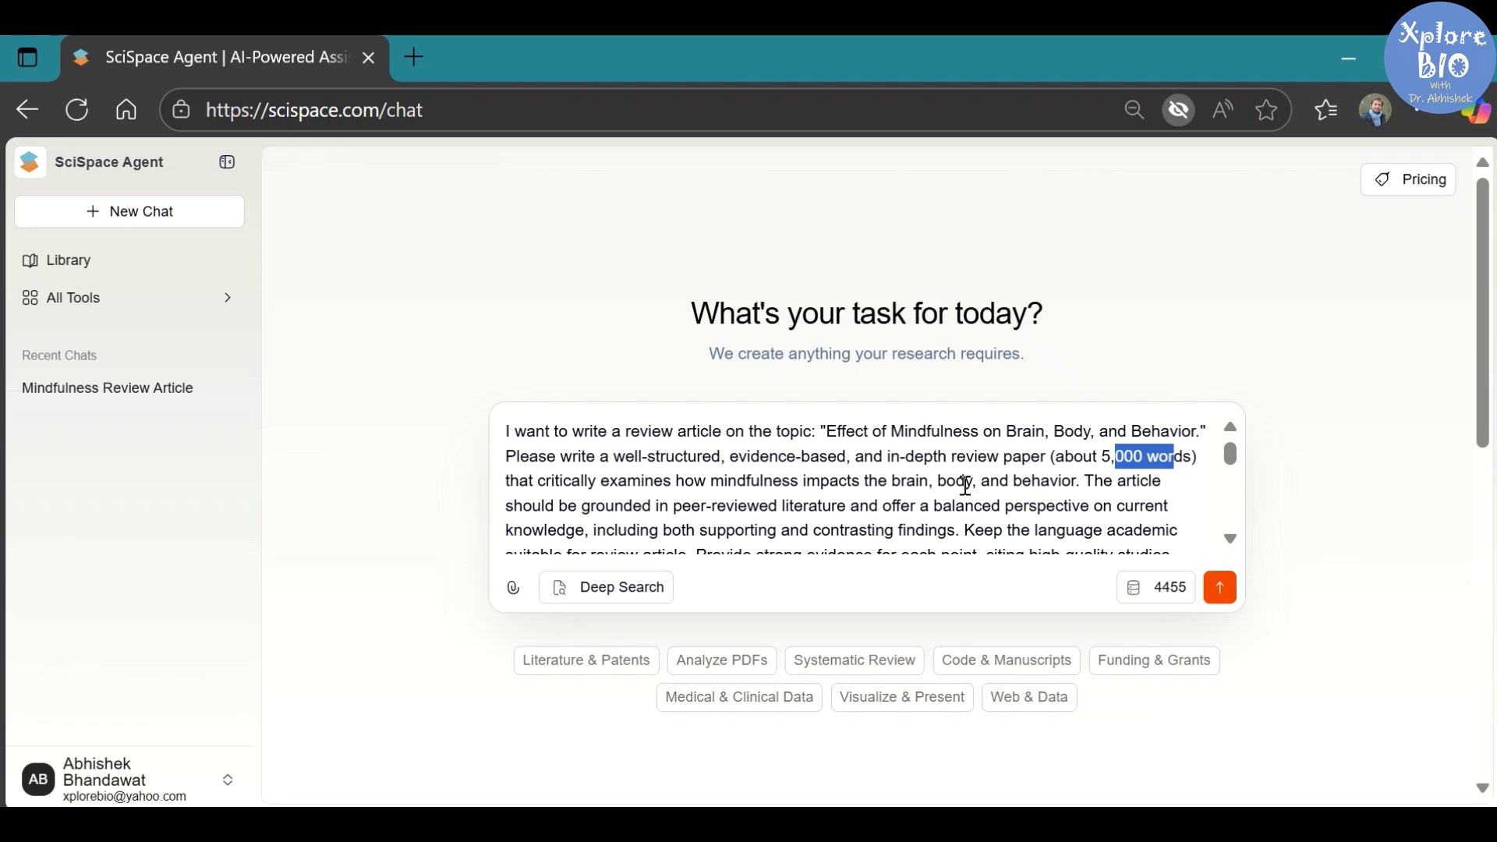
pyautogui.moveTo(693, 508); pyautogui.dragTo(894, 537)
pyautogui.scroll(-2, 1006, 514)
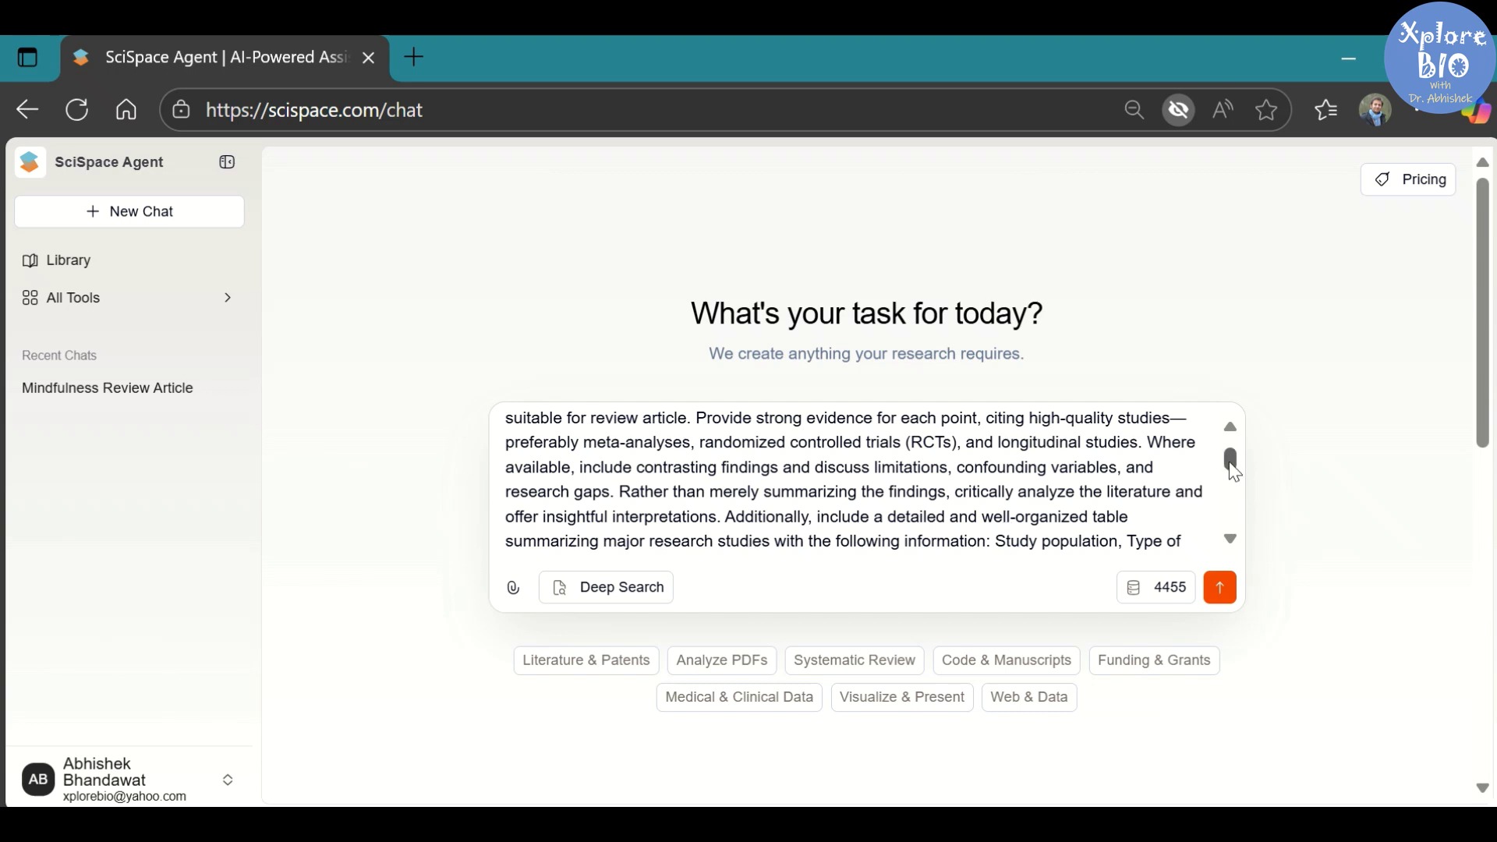
pyautogui.scroll(1, 1232, 468)
pyautogui.moveTo(721, 460); pyautogui.dragTo(755, 485)
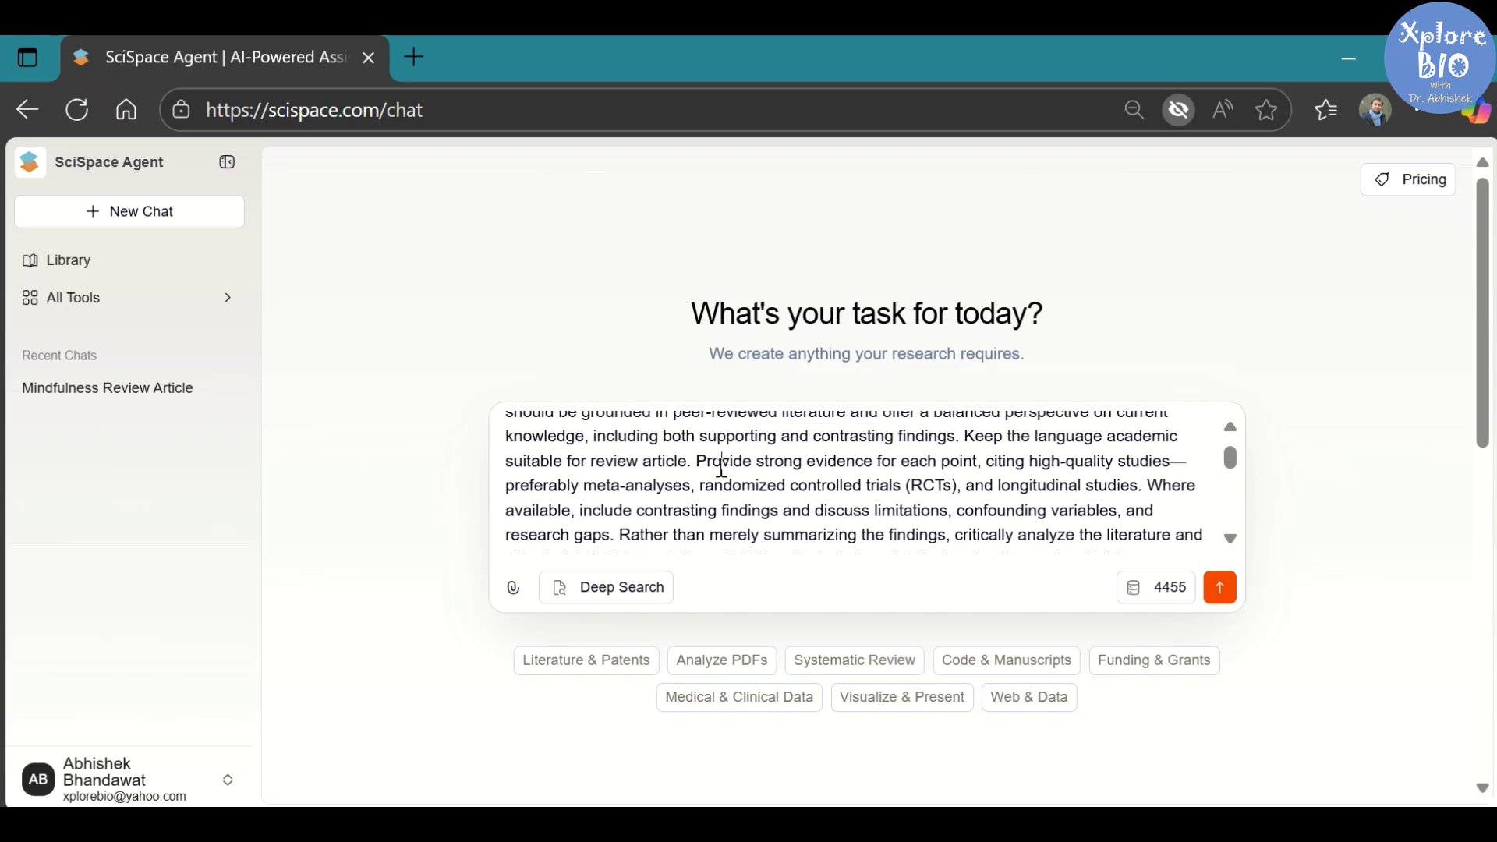
# Scroll further through the prompt, reviewing the in-text citation requirement and the outline's start
pyautogui.click(810, 489)
pyautogui.click(1229, 538)
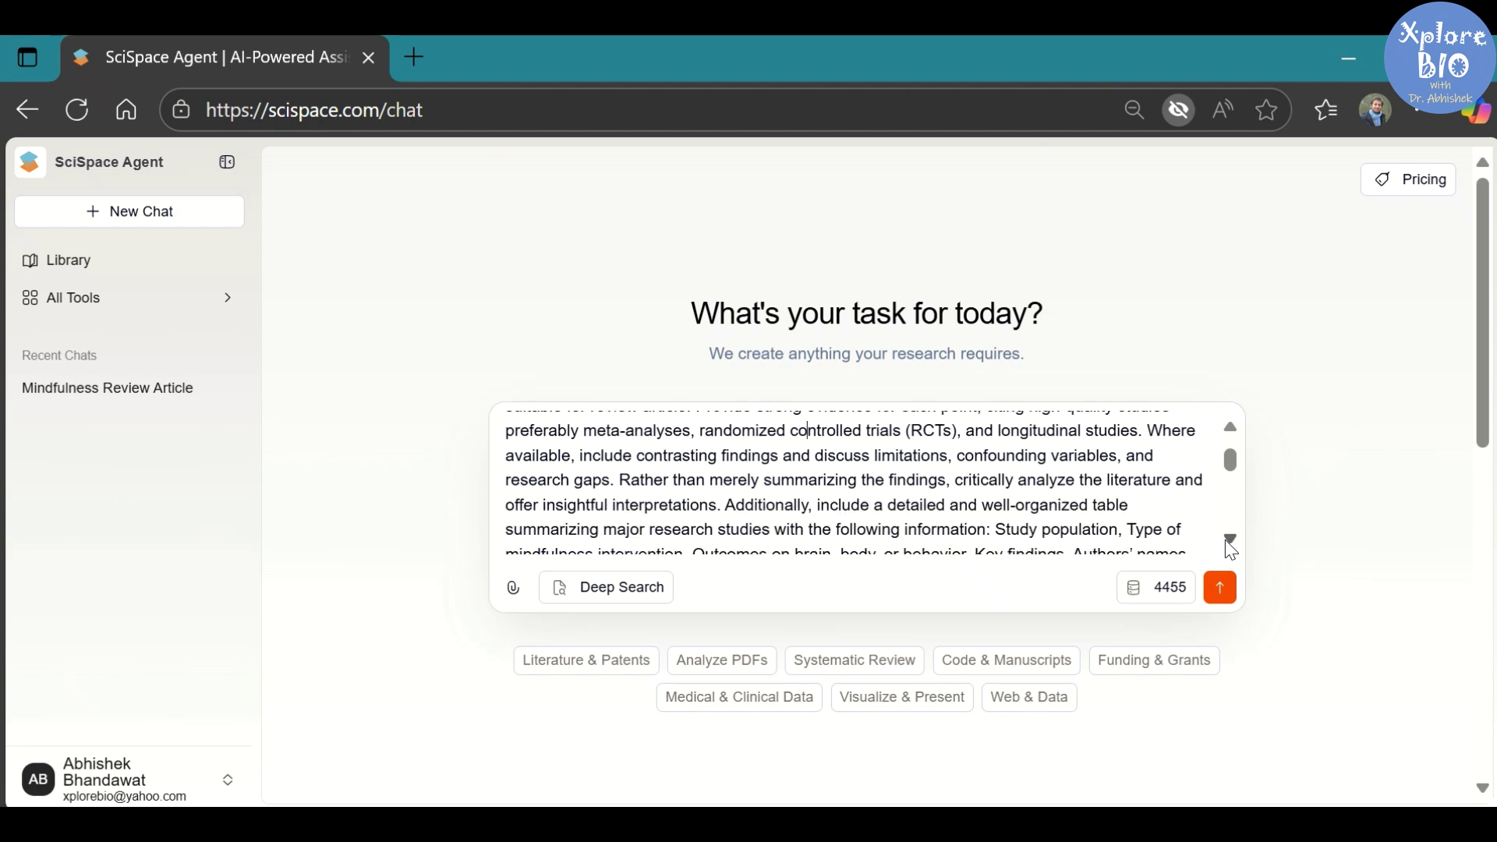
pyautogui.click(1230, 540)
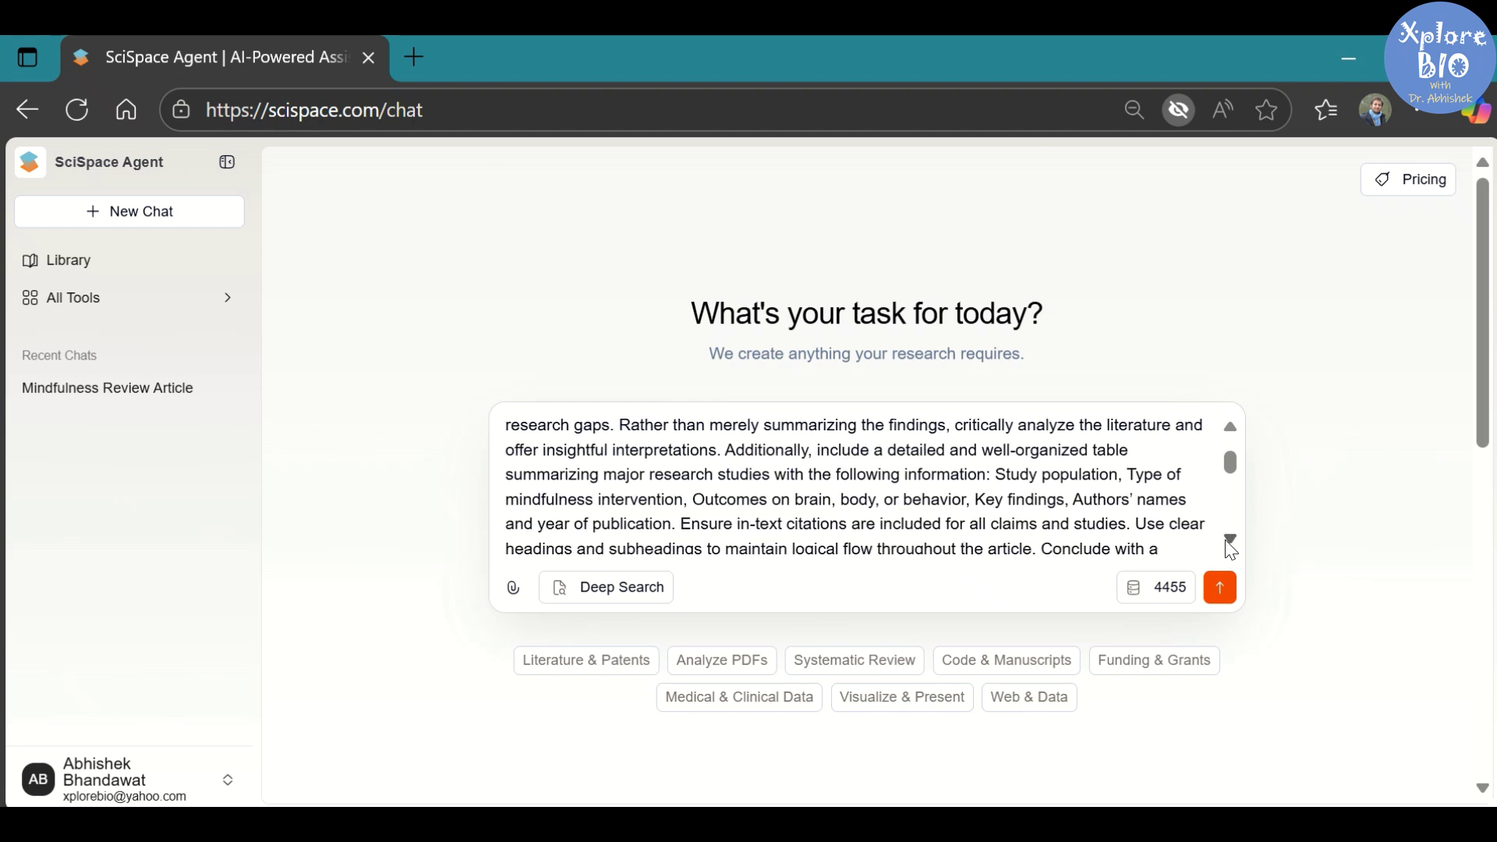
pyautogui.moveTo(709, 524); pyautogui.dragTo(916, 518)
pyautogui.click(918, 515)
pyautogui.scroll(1, 918, 515)
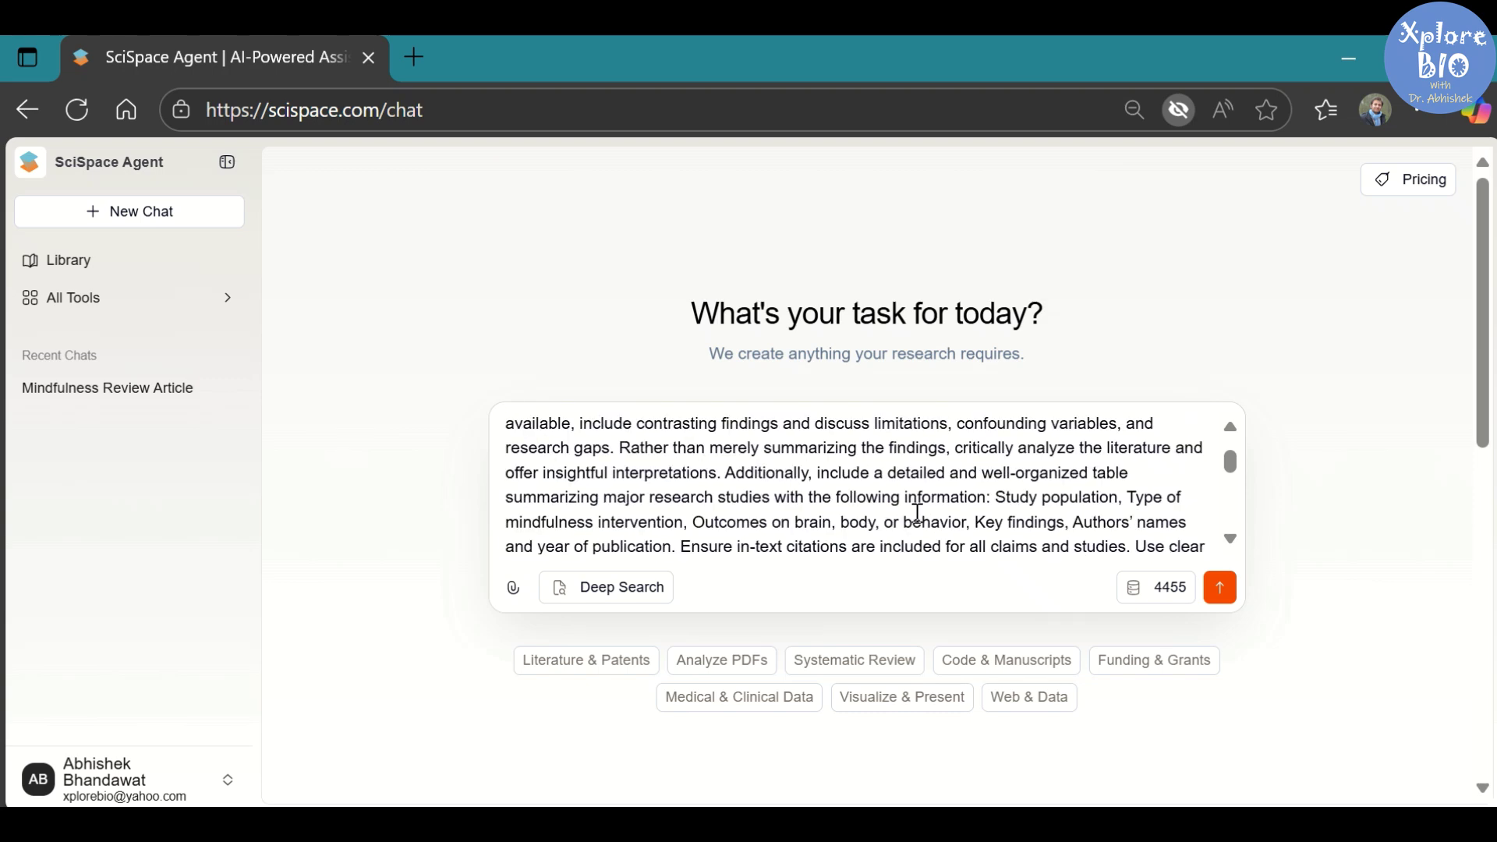
pyautogui.hotkey('ctrl', 'shift', 'End')
pyautogui.click(1229, 540)
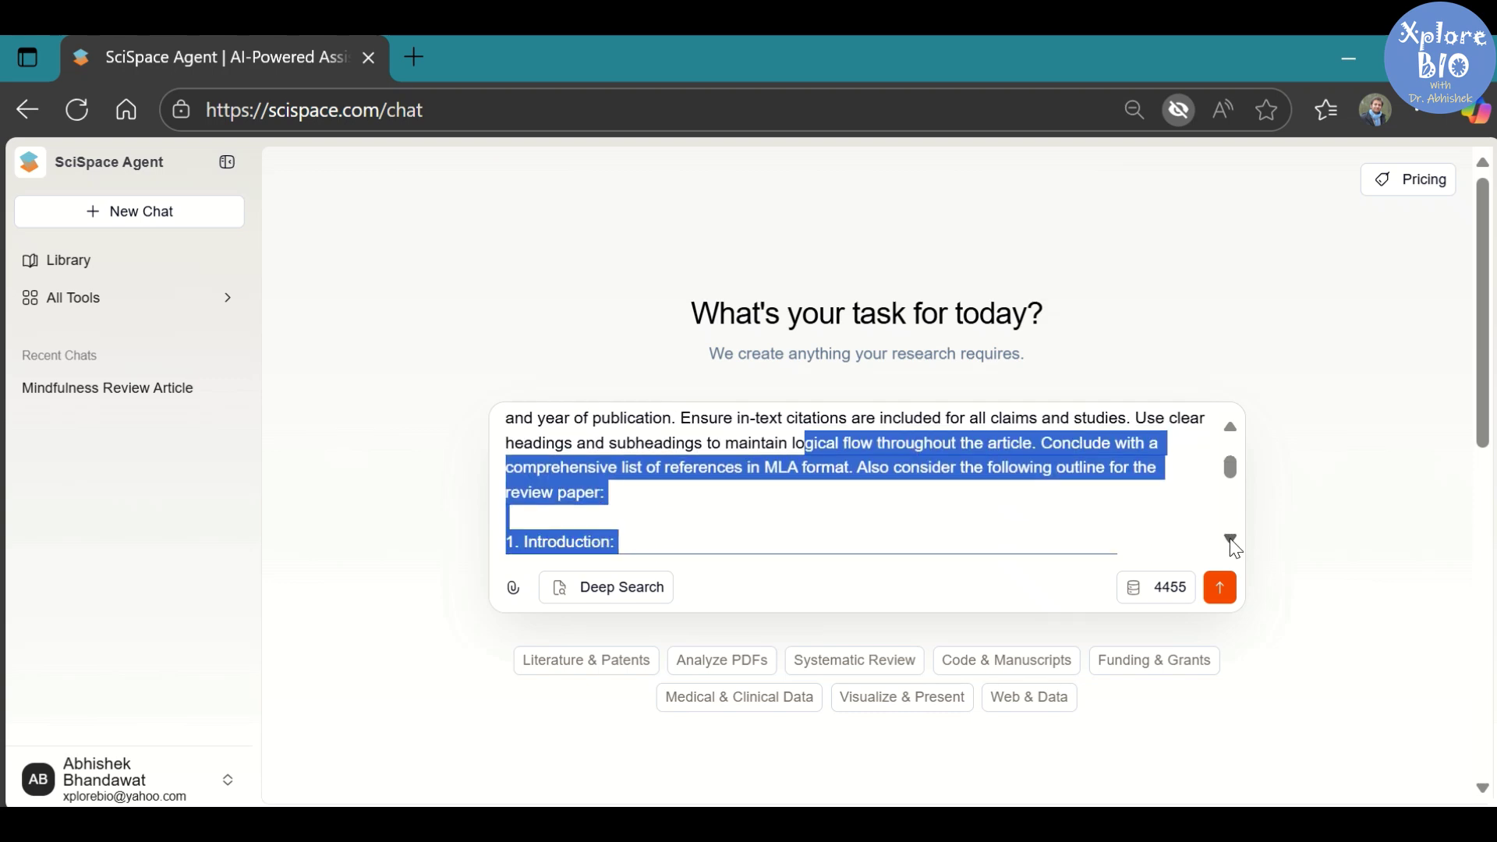
pyautogui.click(794, 496)
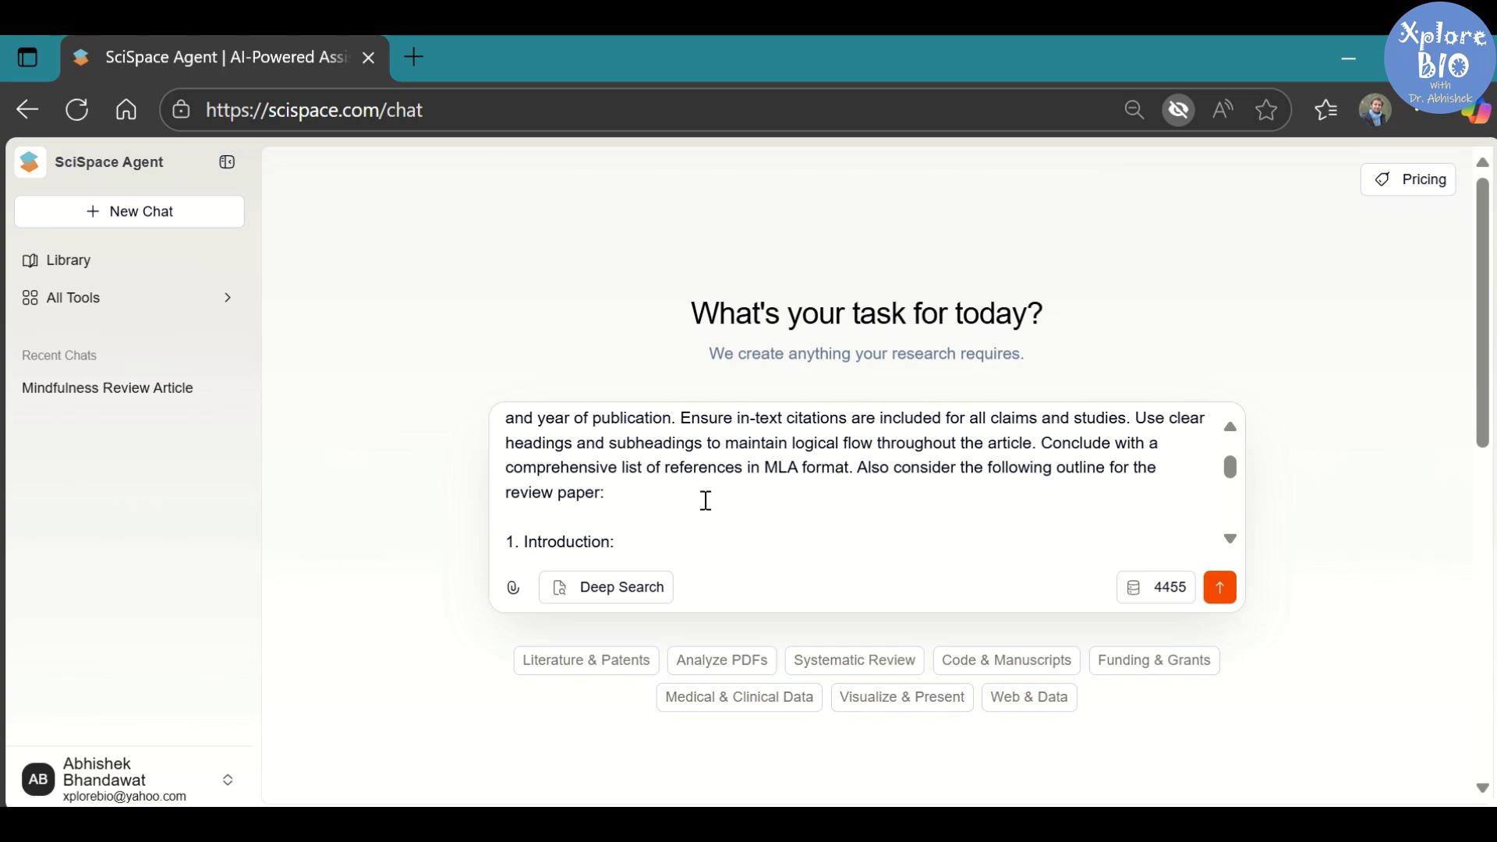
pyautogui.scroll(-2, 705, 501)
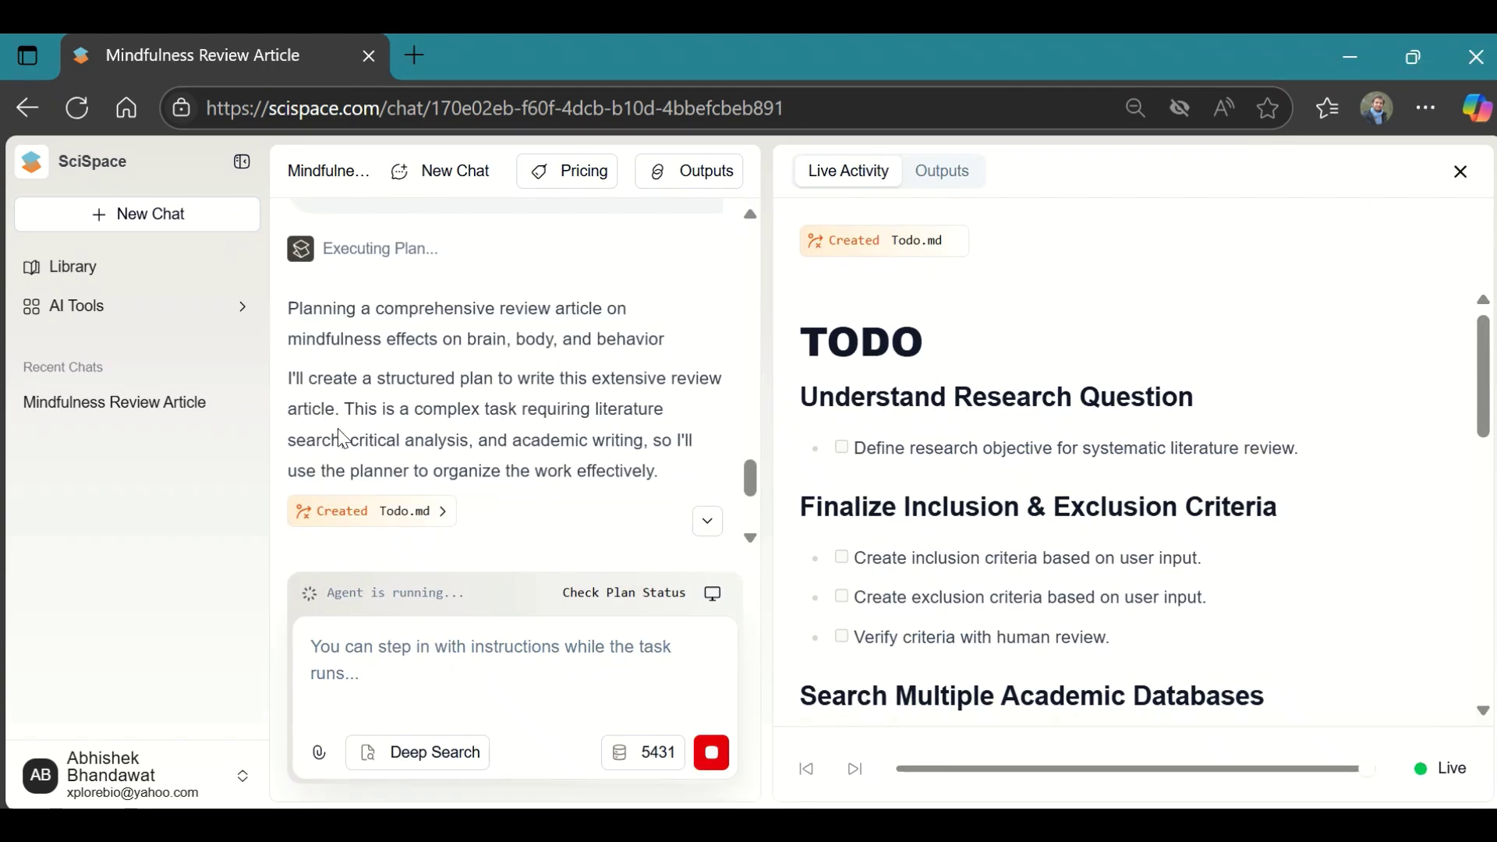
pyautogui.scroll(-1, 471, 476)
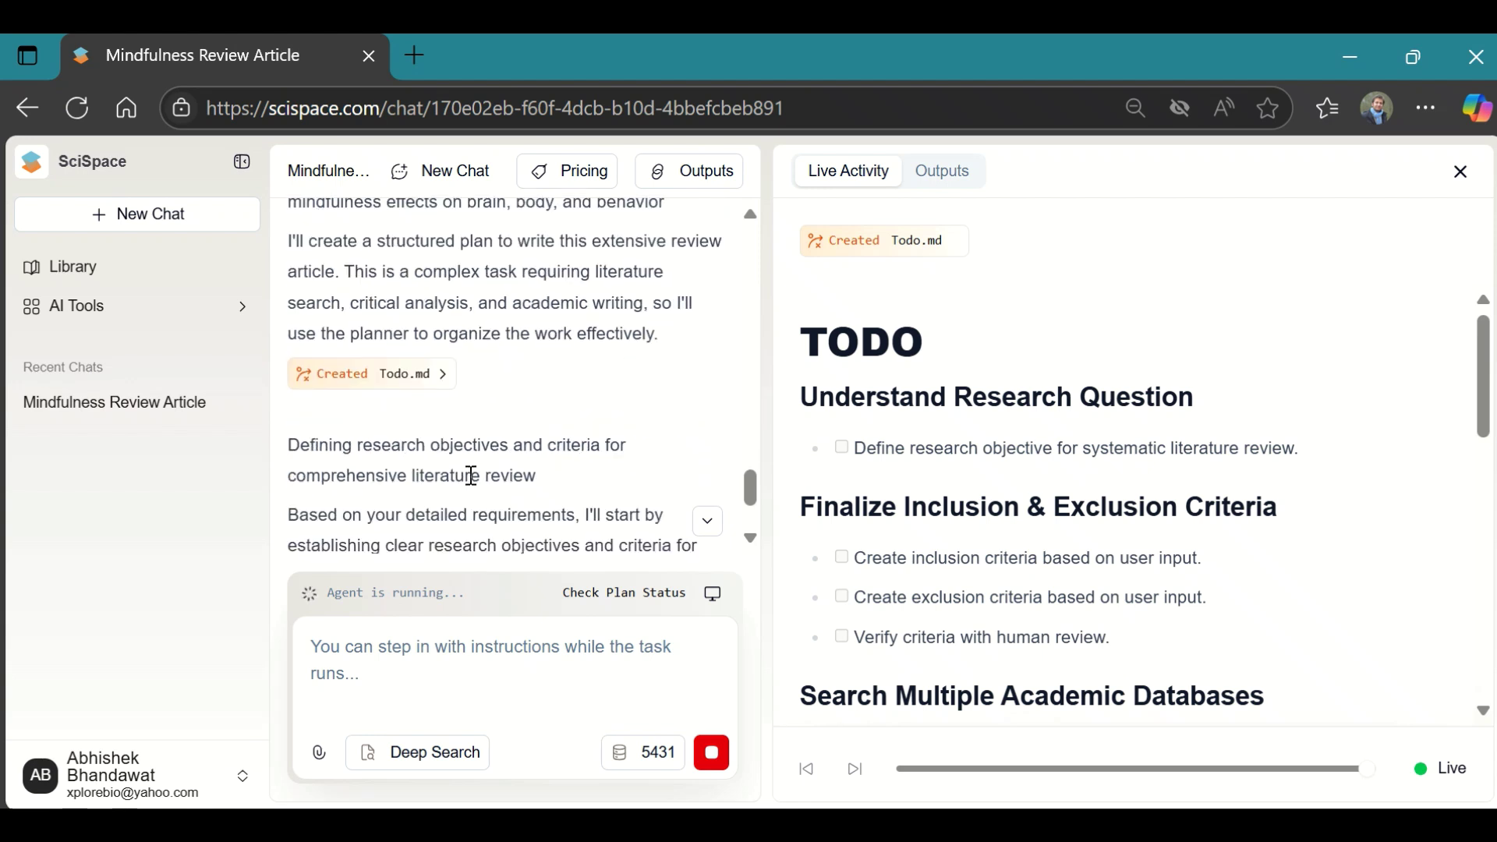
pyautogui.scroll(-1, 468, 410)
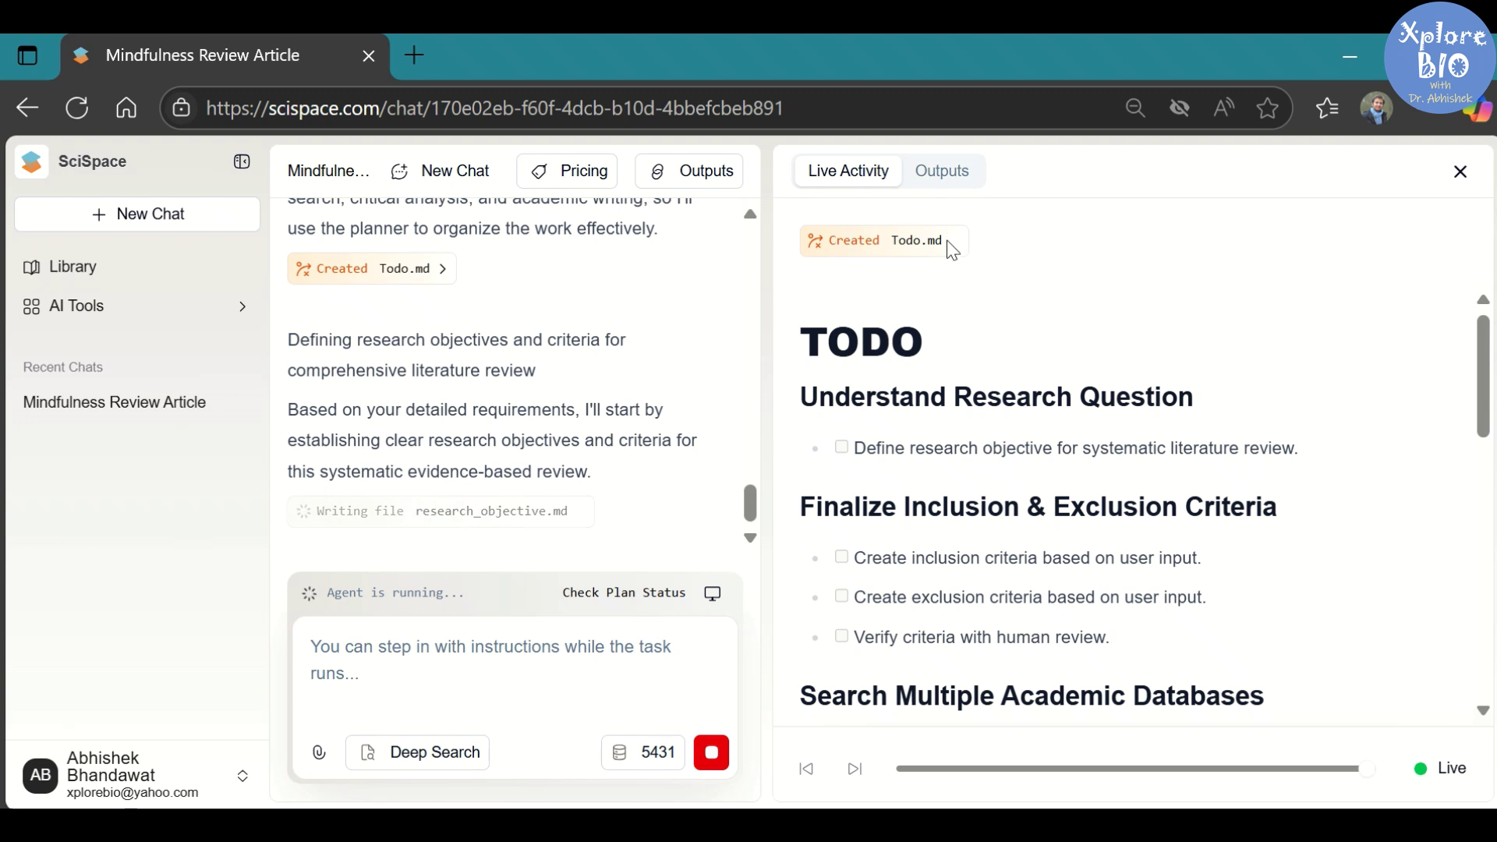
# Highlight the Todo.md creation note and the Understand Research Question heading
pyautogui.moveTo(954, 244); pyautogui.dragTo(834, 245)
pyautogui.moveTo(892, 398); pyautogui.dragTo(1165, 403)
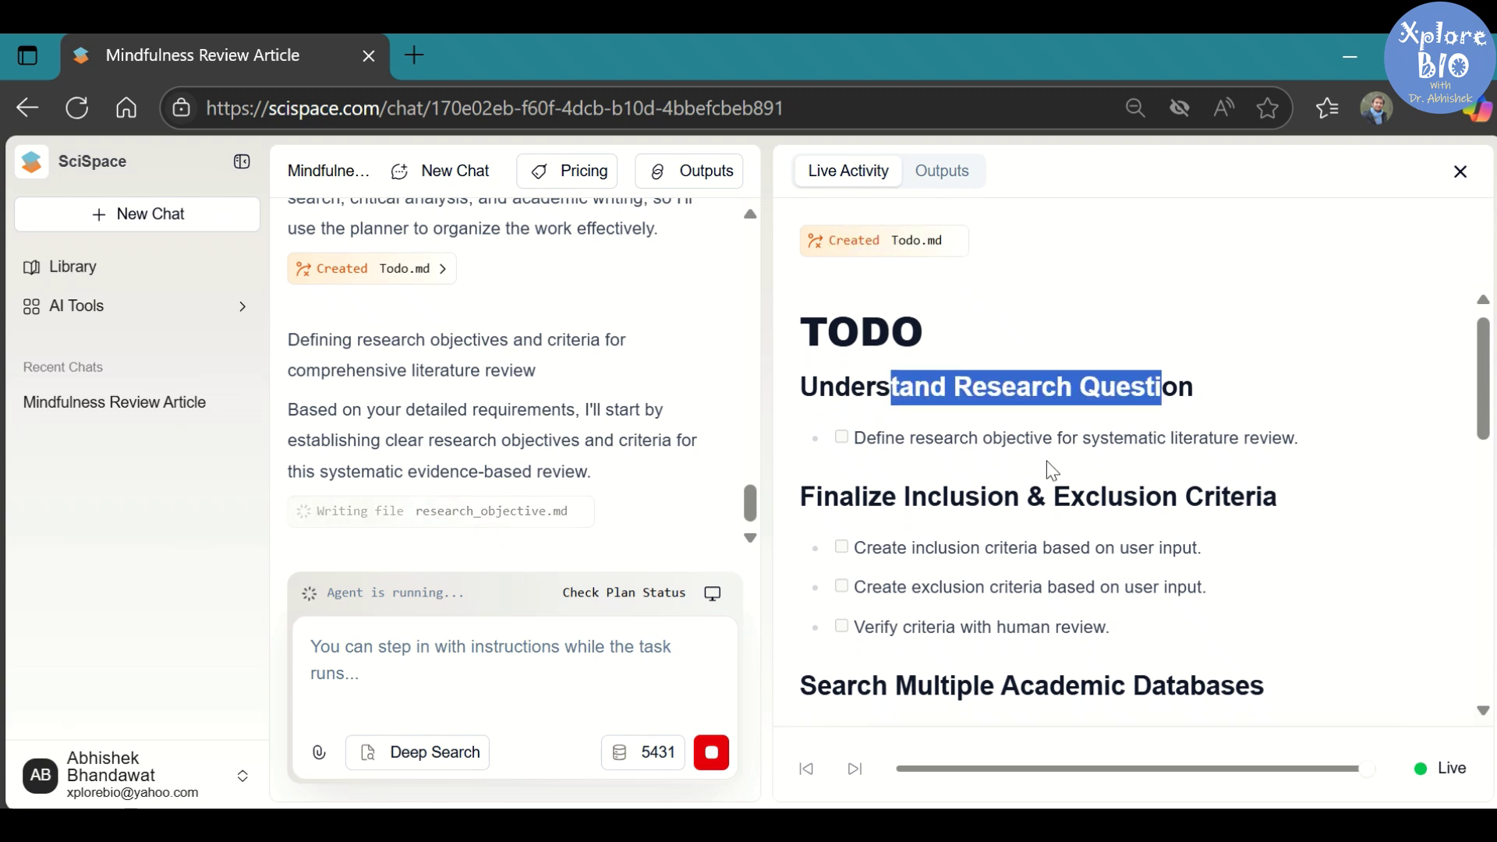
pyautogui.scroll(-2, 1046, 462)
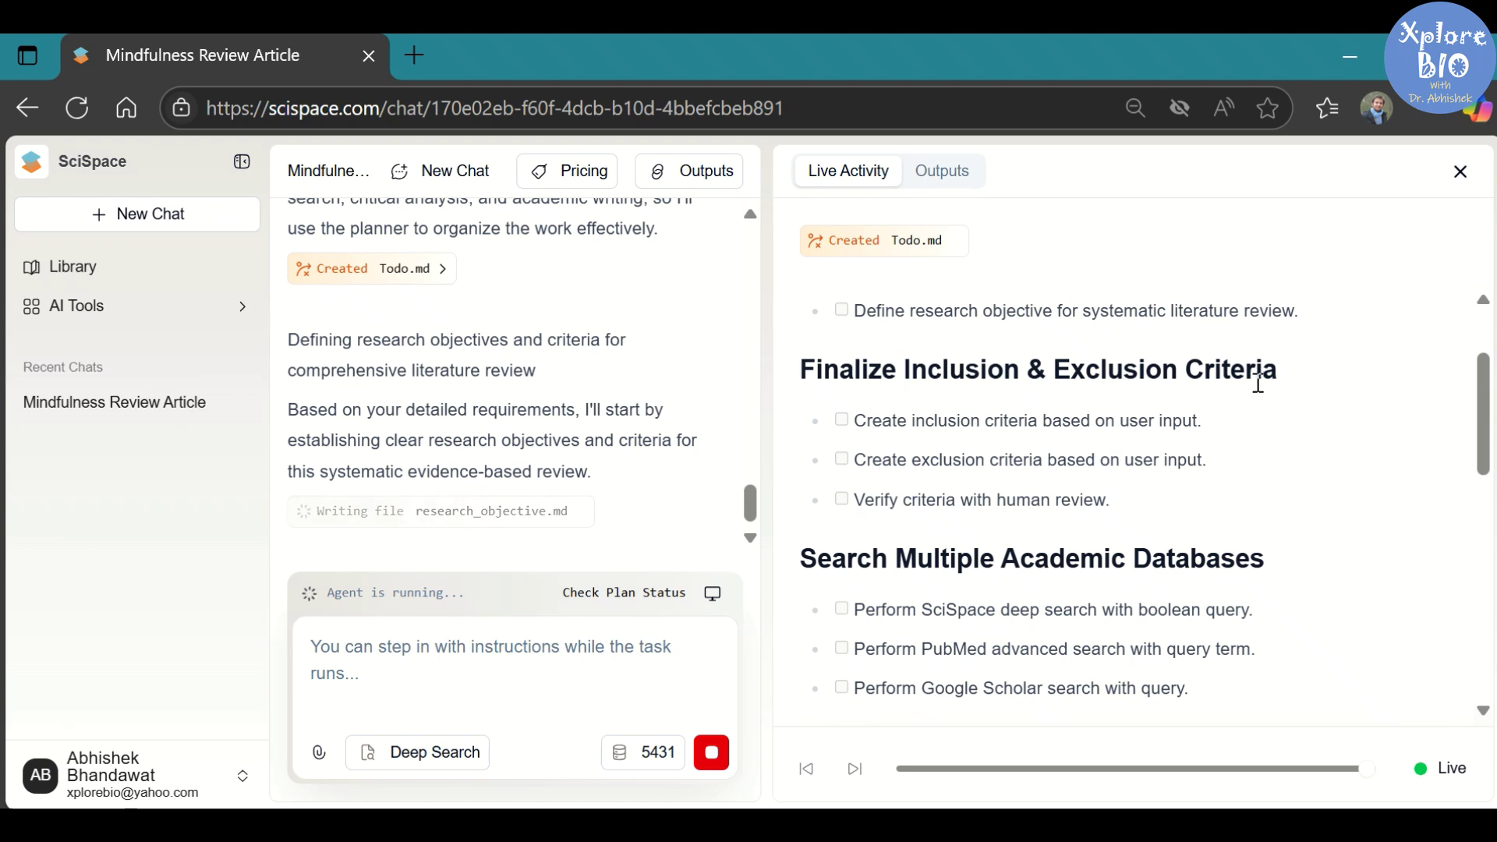
pyautogui.scroll(-2, 1049, 410)
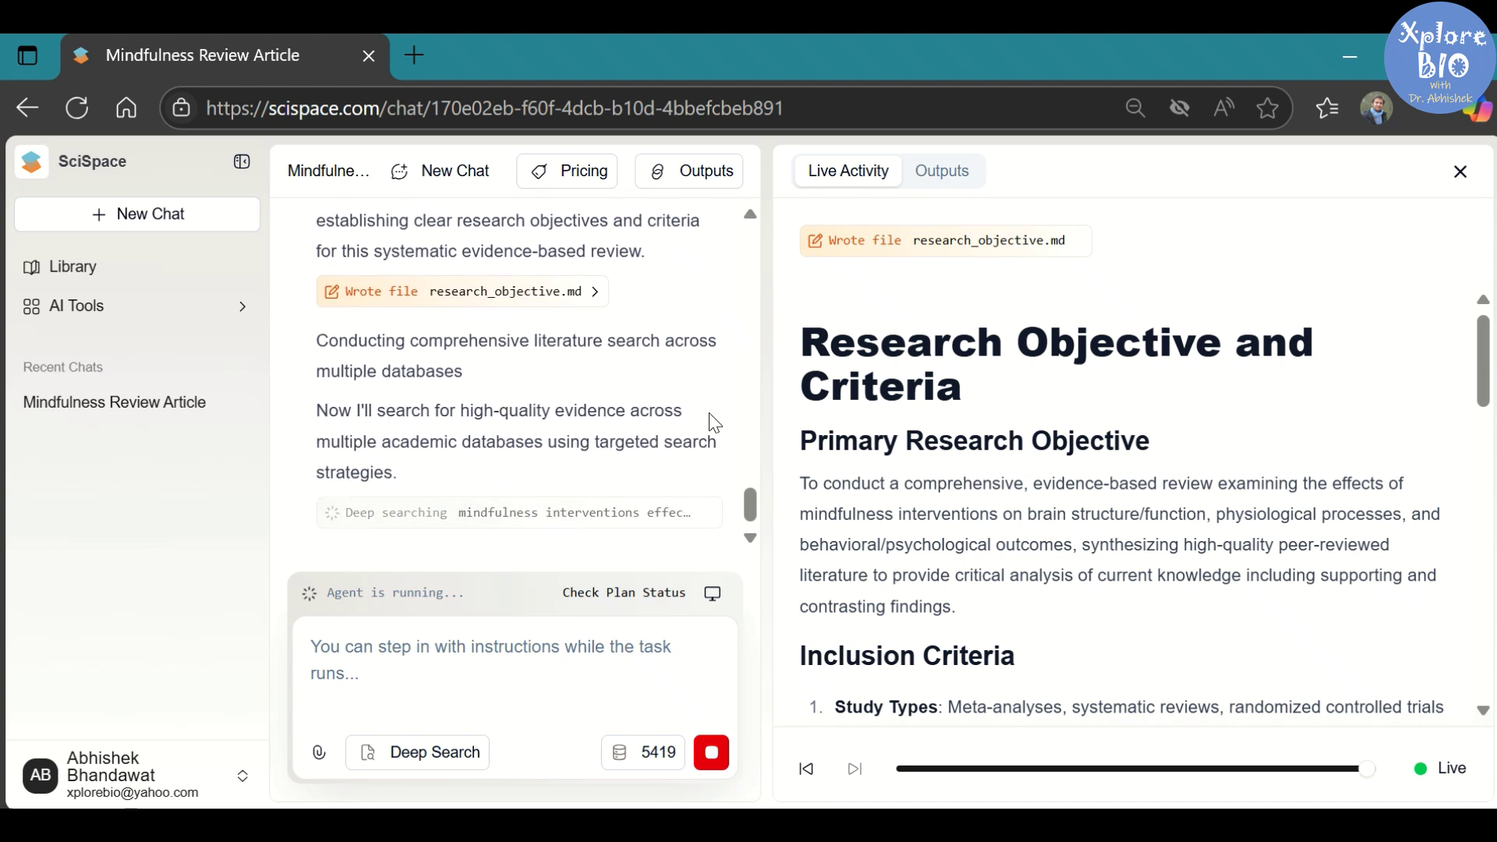
pyautogui.scroll(2, 444, 414)
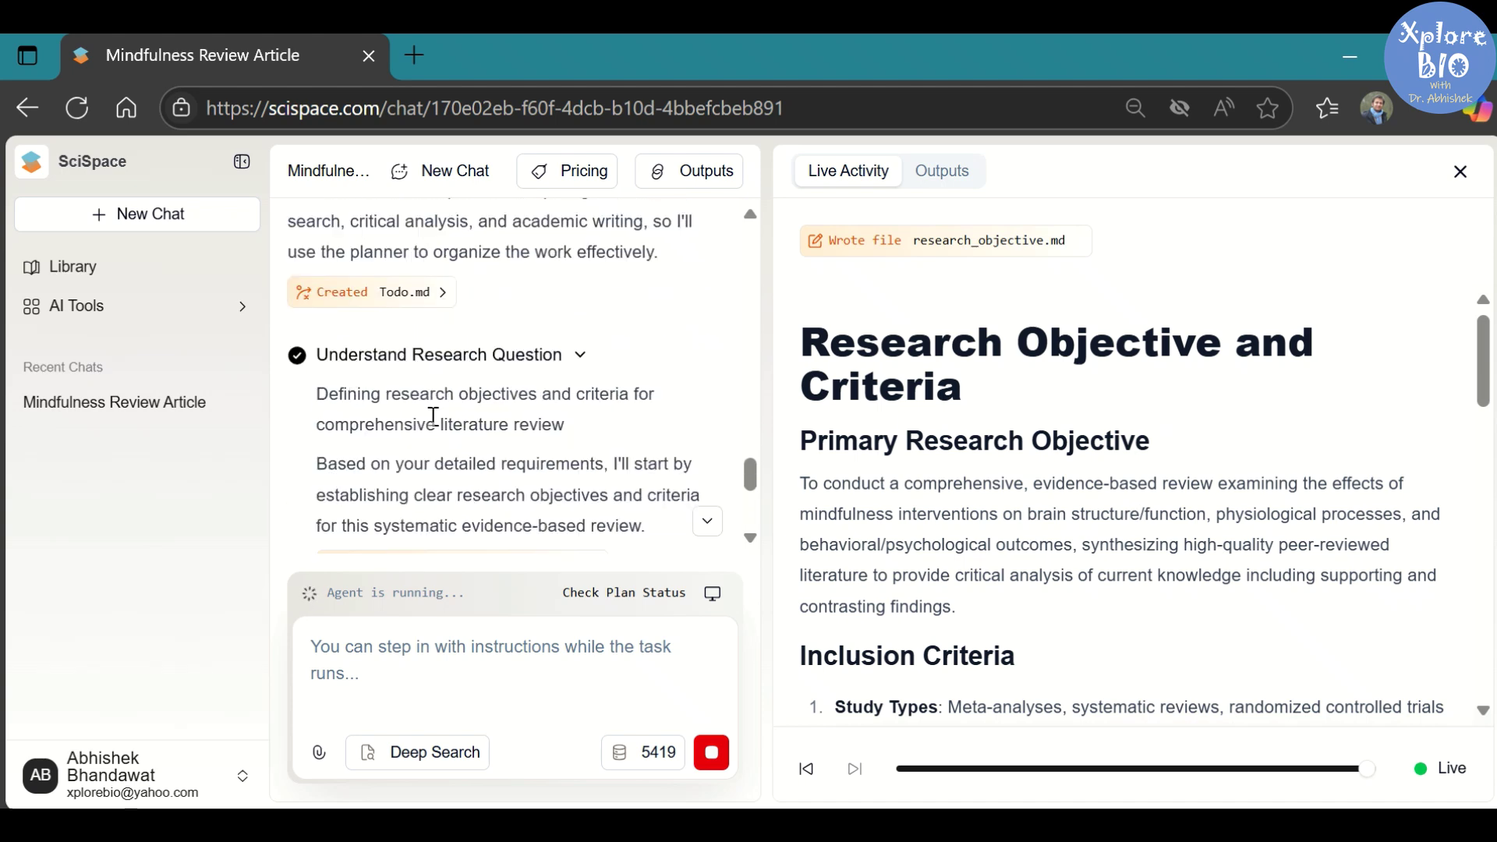
pyautogui.scroll(-1, 433, 415)
pyautogui.scroll(-1, 433, 428)
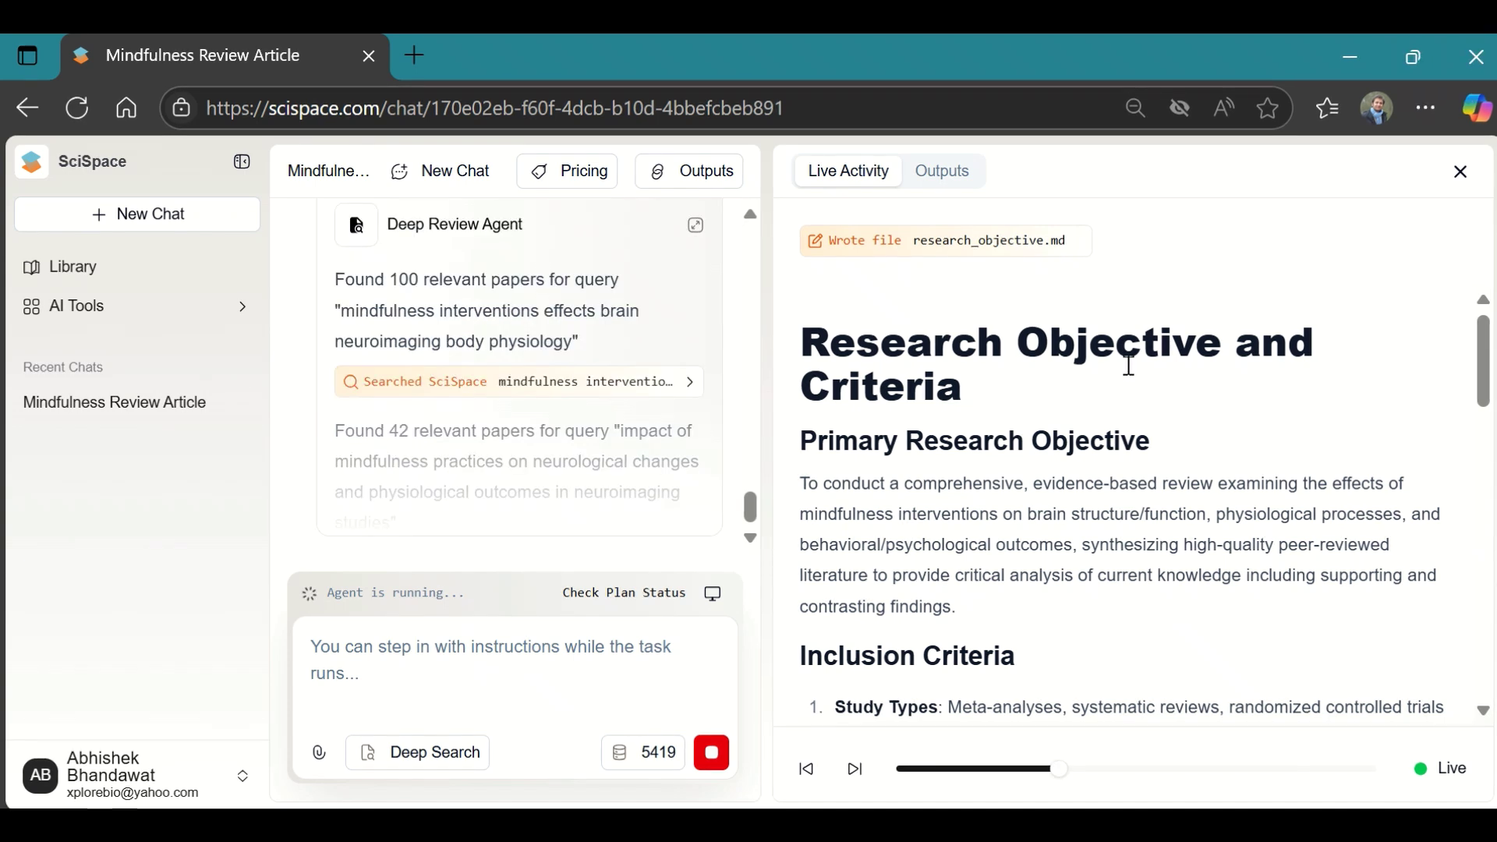
pyautogui.scroll(-1, 1129, 366)
pyautogui.scroll(-1, 1129, 368)
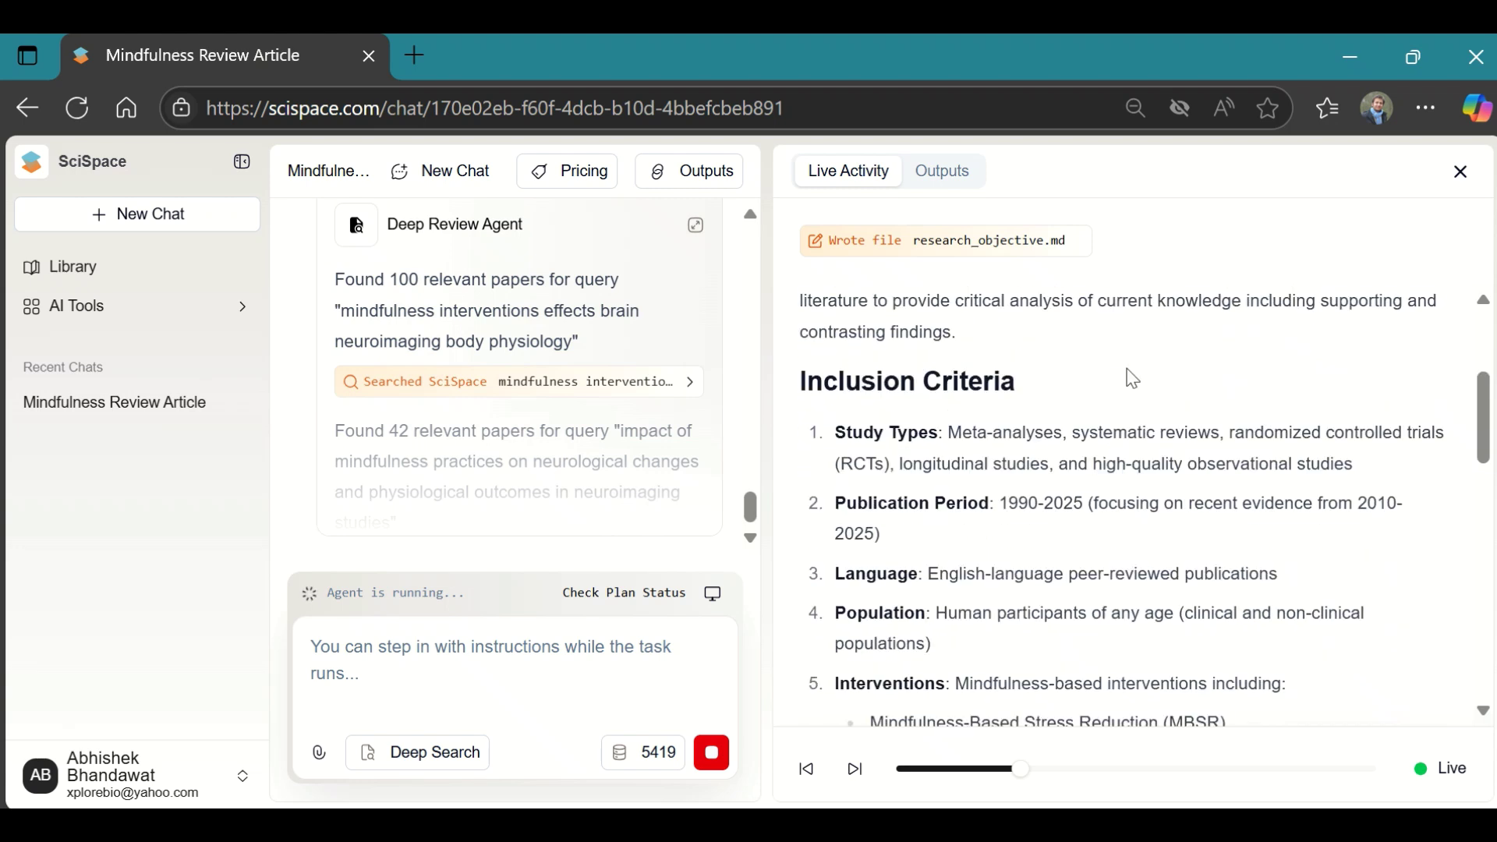
pyautogui.scroll(-1, 1240, 386)
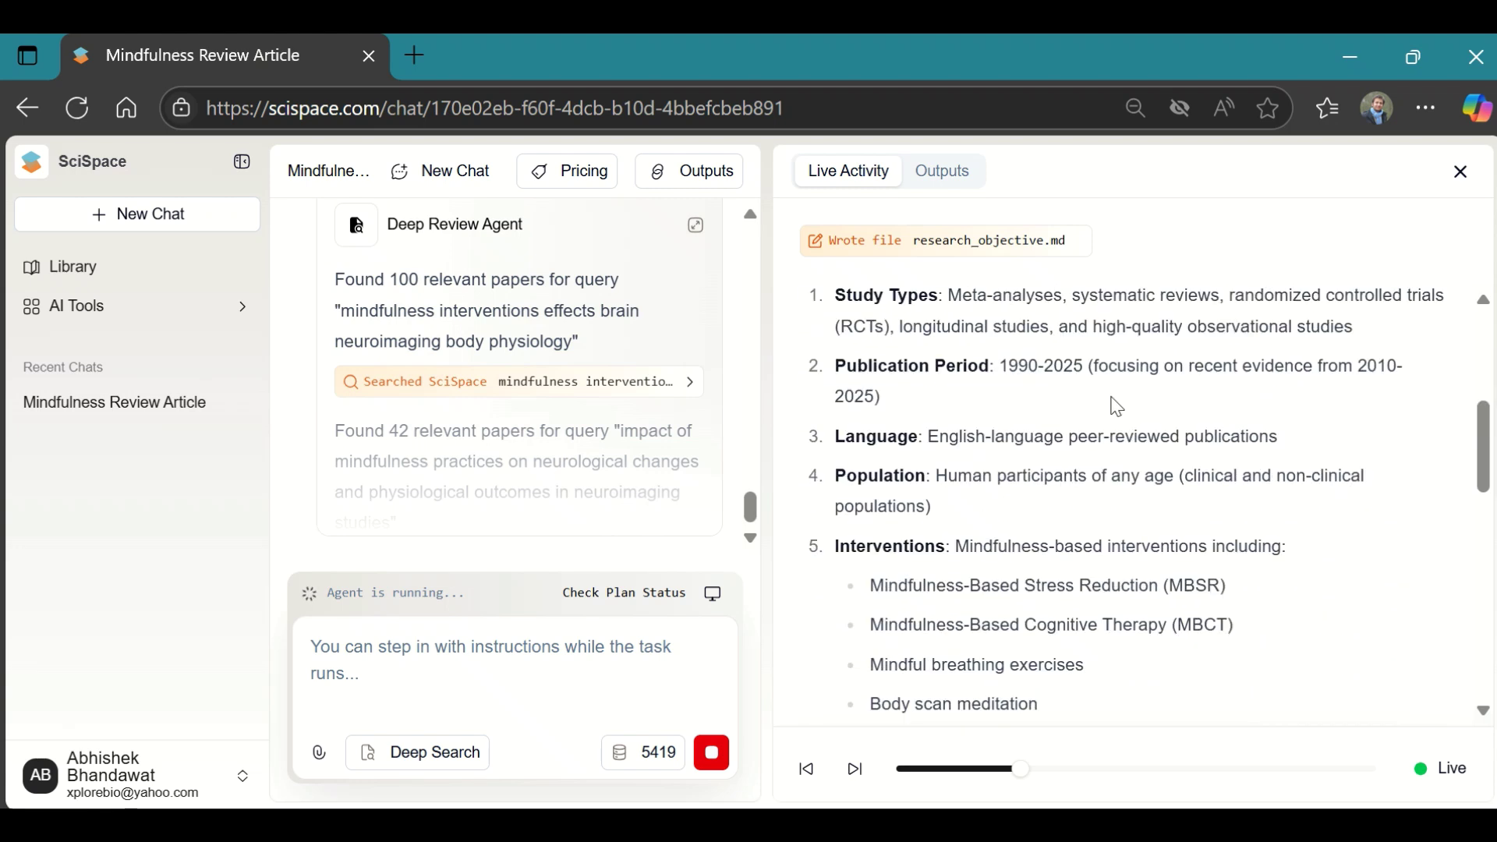
pyautogui.scroll(-1, 1267, 423)
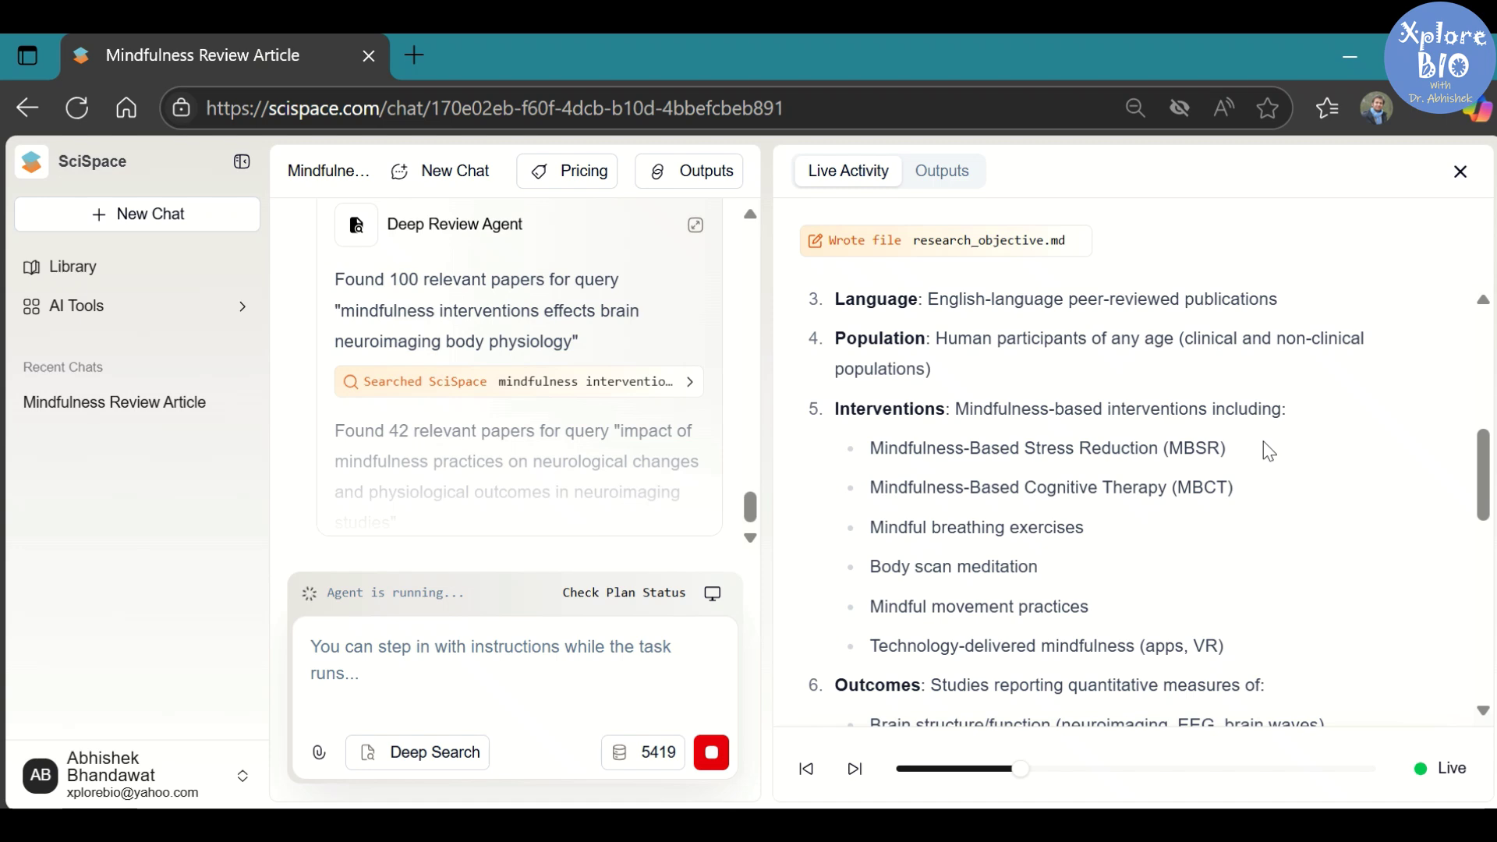
pyautogui.scroll(-1, 1266, 450)
pyautogui.scroll(-1, 1264, 456)
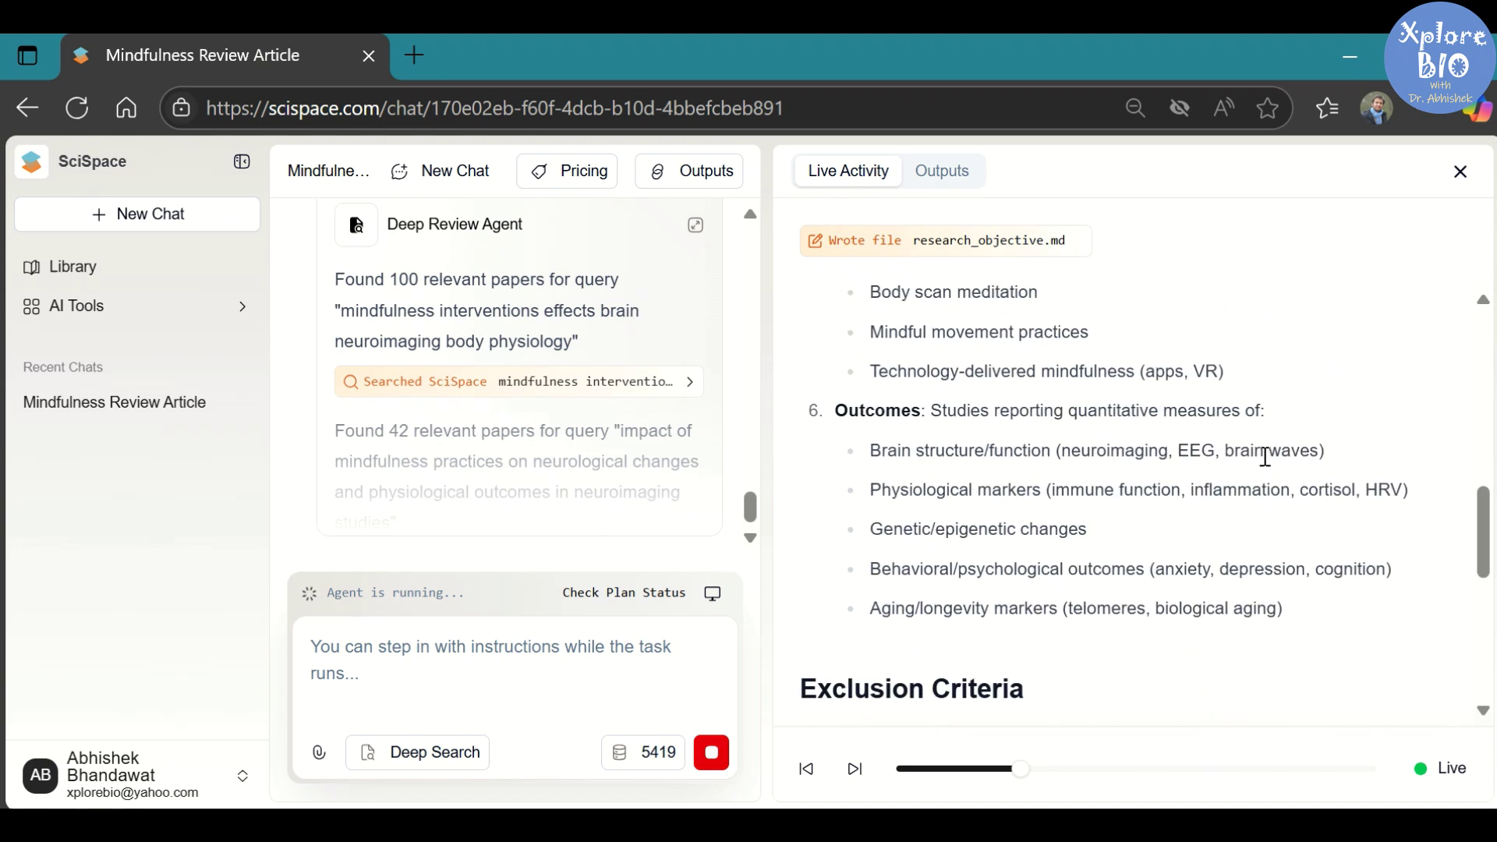
pyautogui.scroll(-1, 1264, 456)
pyautogui.scroll(-1, 1265, 459)
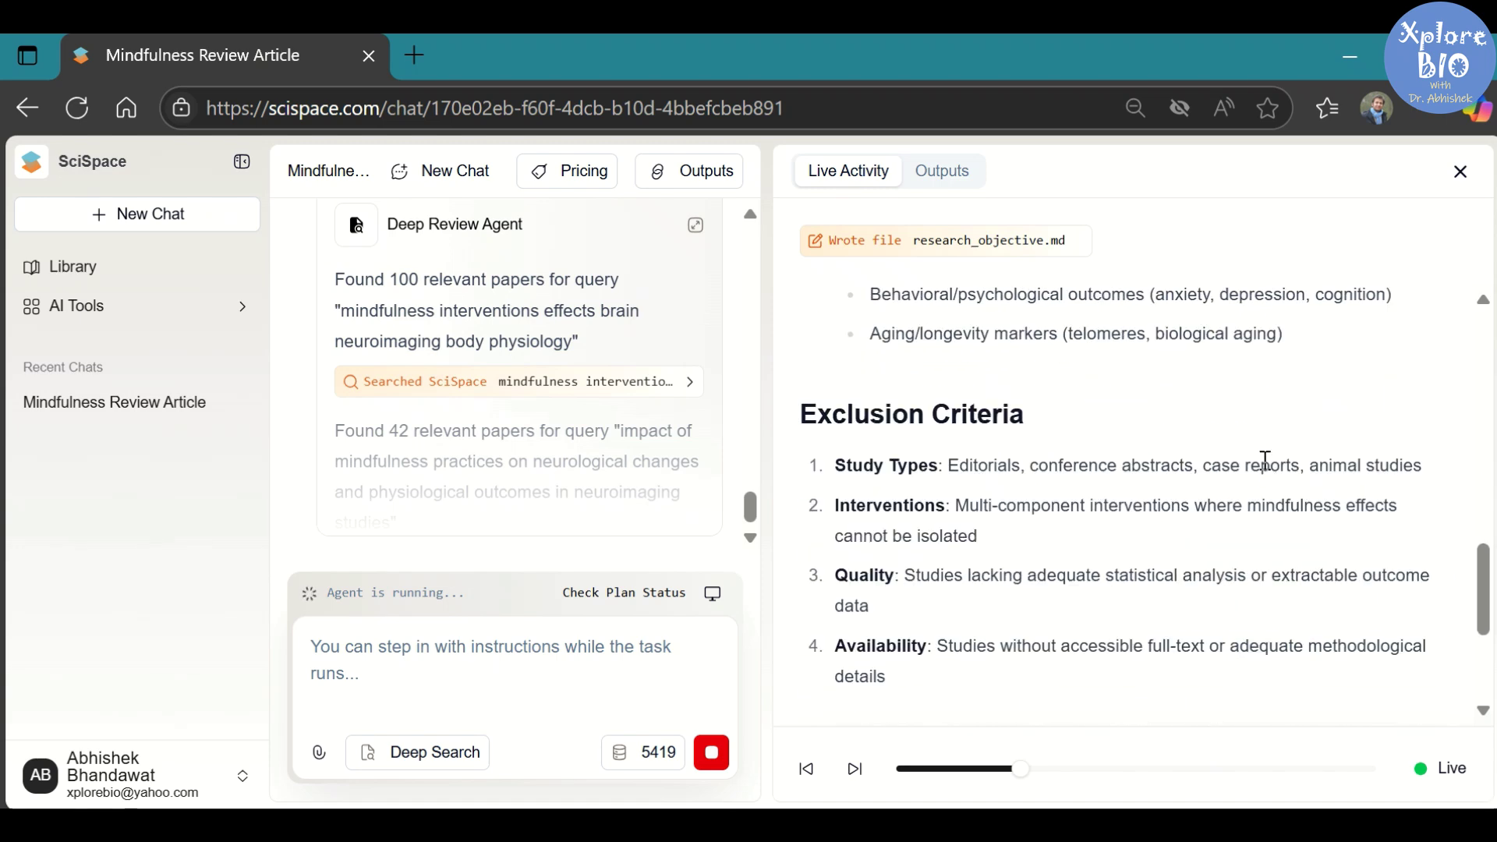
pyautogui.scroll(-1, 1264, 461)
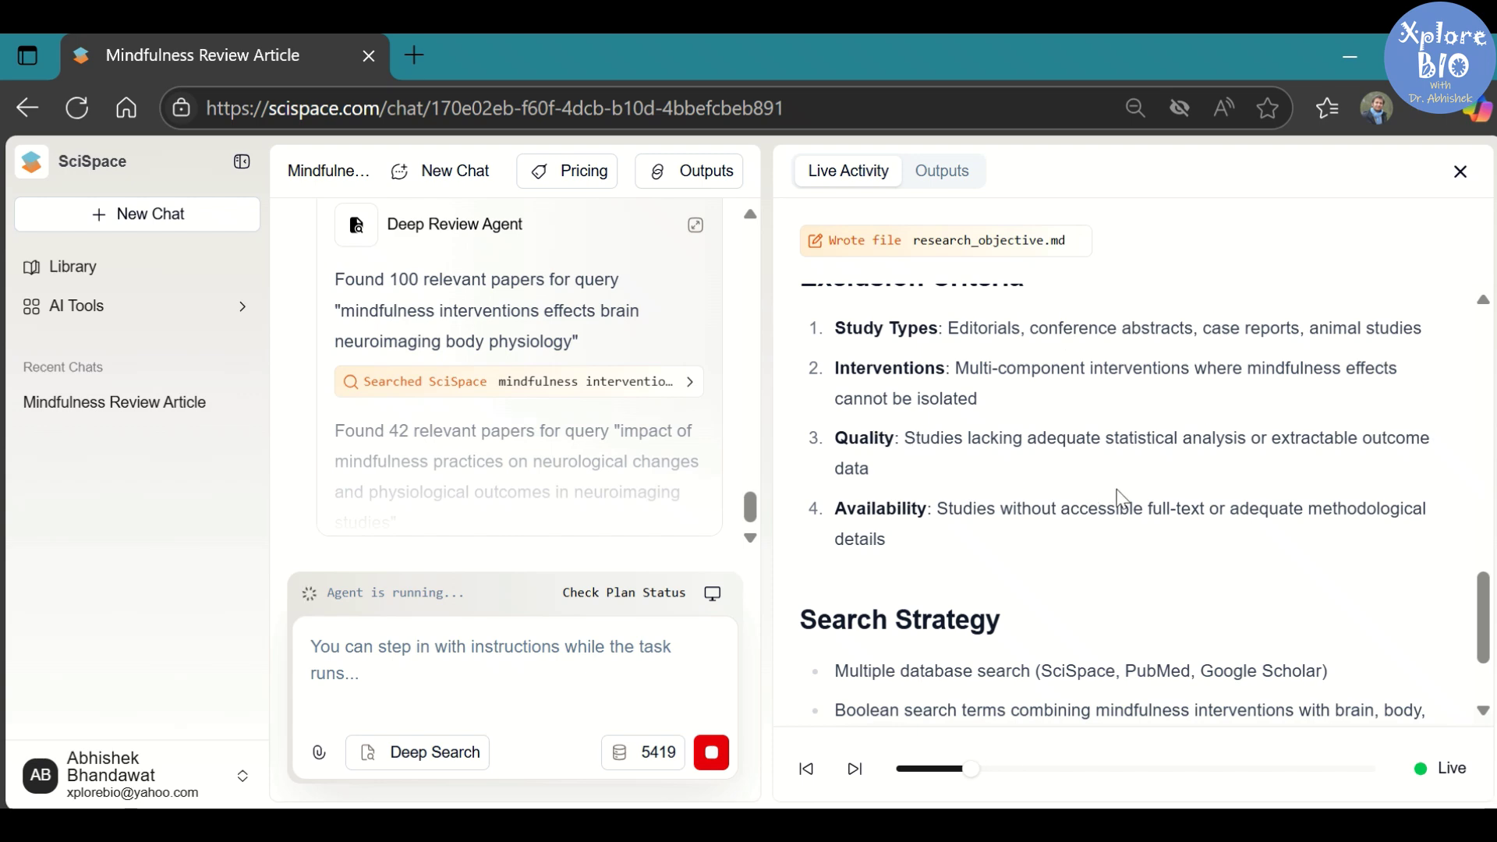
pyautogui.scroll(-1, 1120, 495)
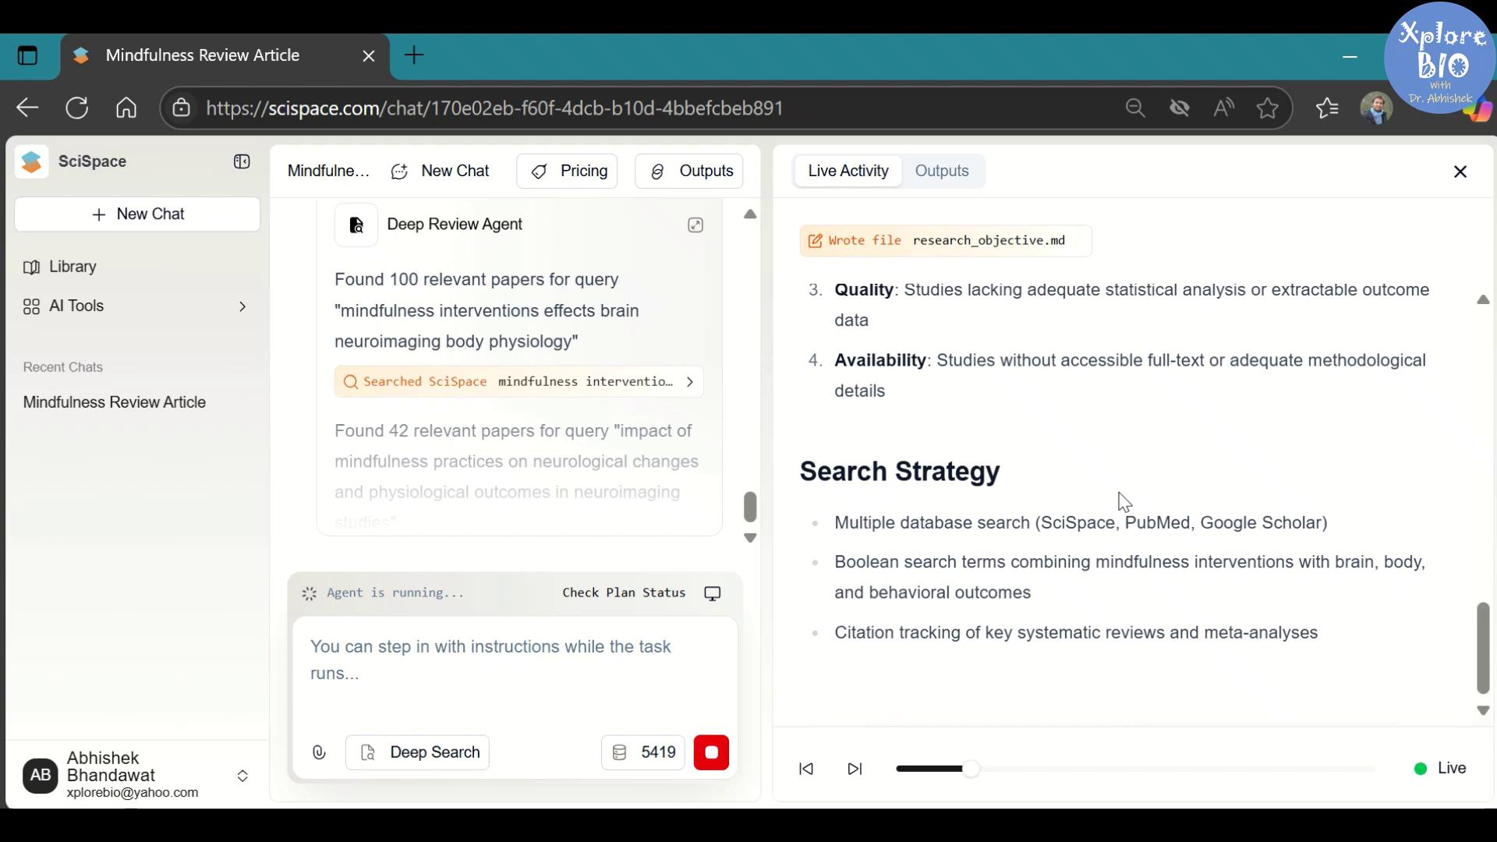
# Show the Outputs list of search-result CSVs and paper tables
pyautogui.click(937, 173)
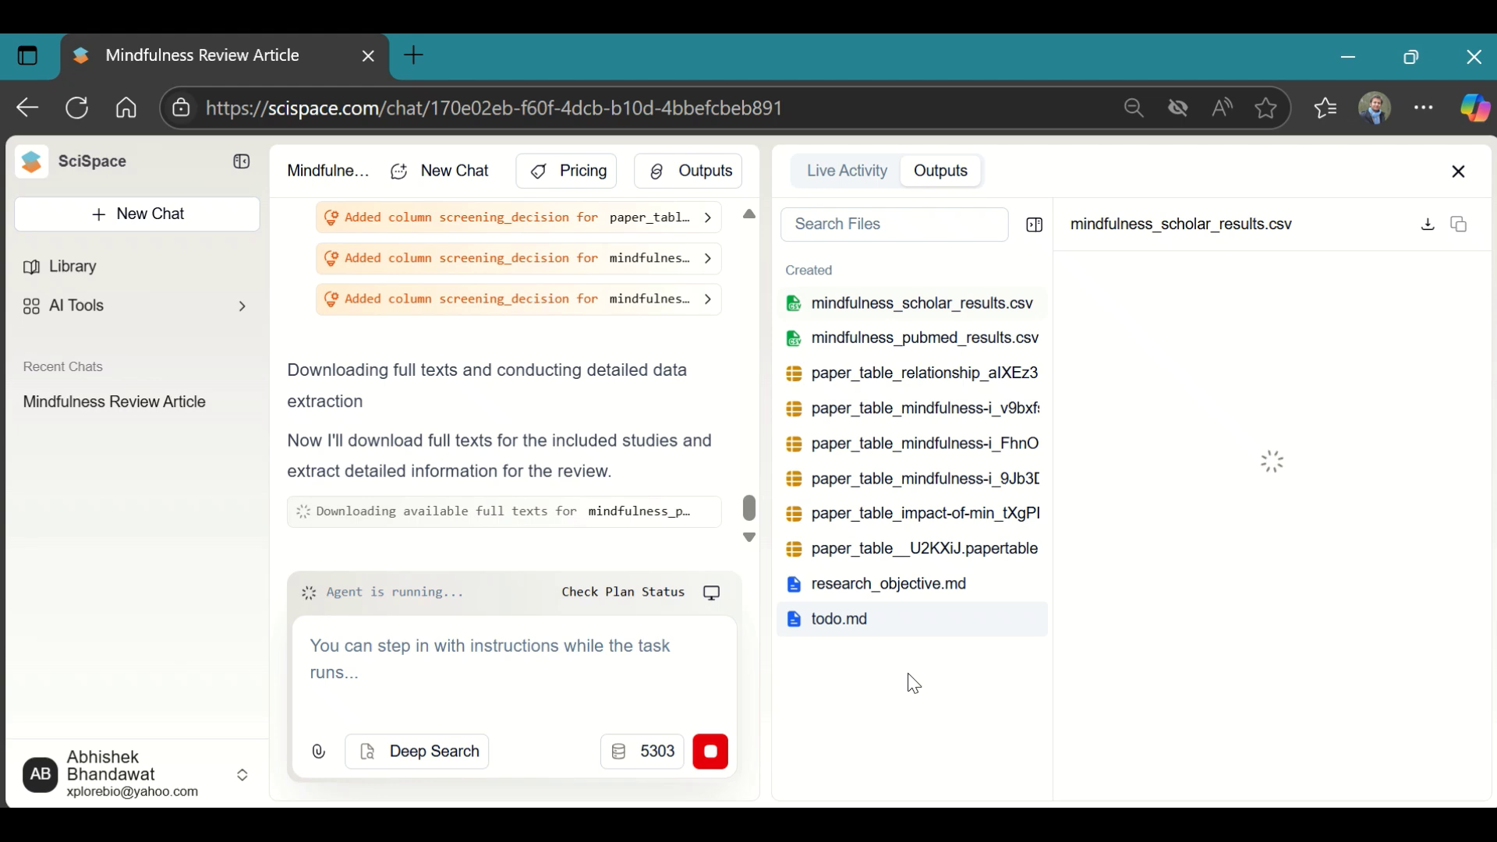
pyautogui.scroll(5, 585, 444)
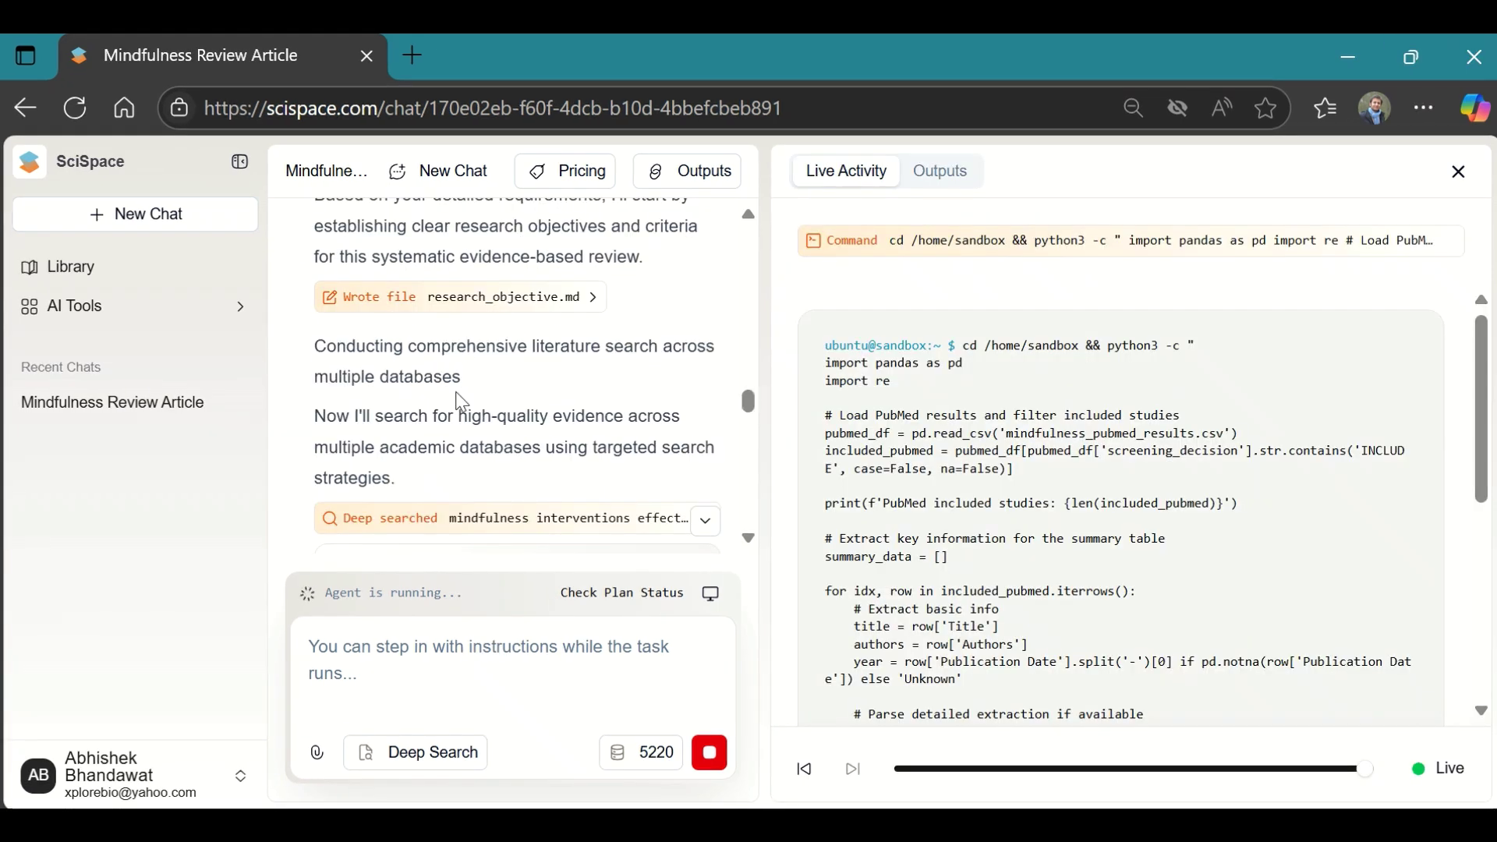
pyautogui.moveTo(749, 404); pyautogui.dragTo(751, 421)
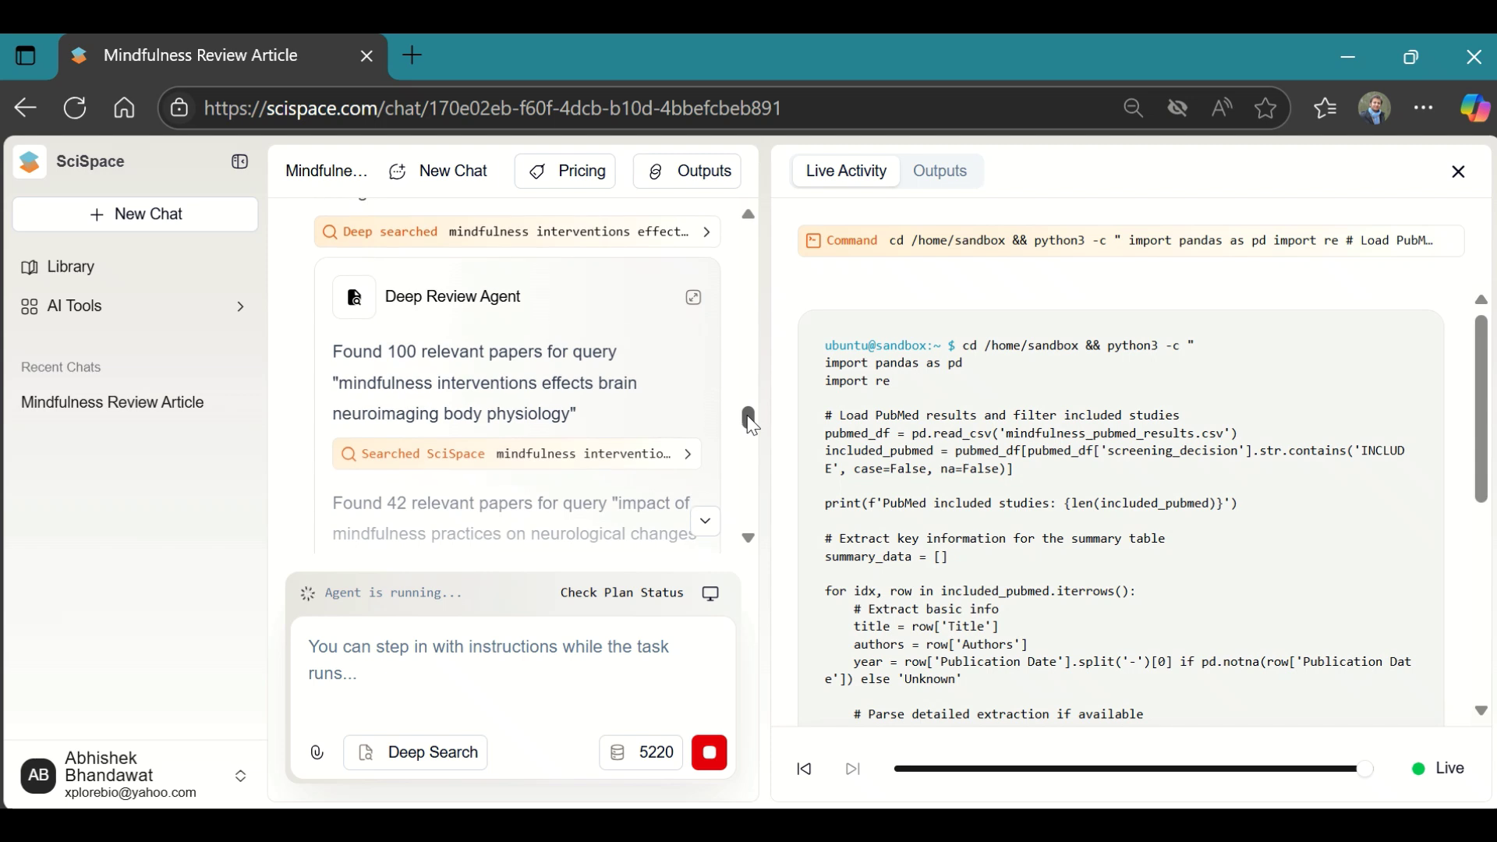
pyautogui.scroll(-1, 491, 390)
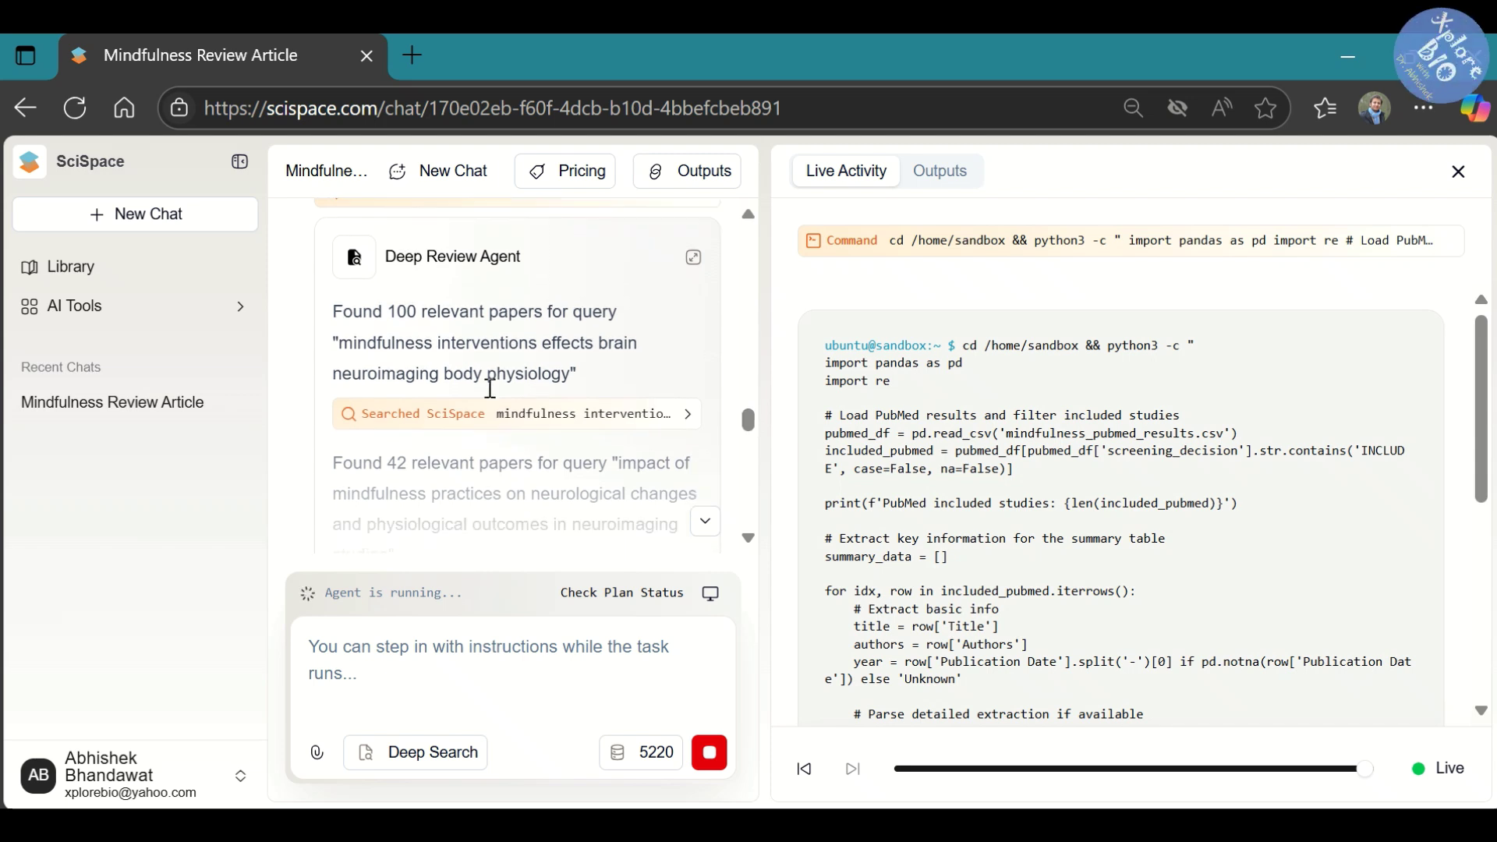
pyautogui.scroll(-1, 642, 332)
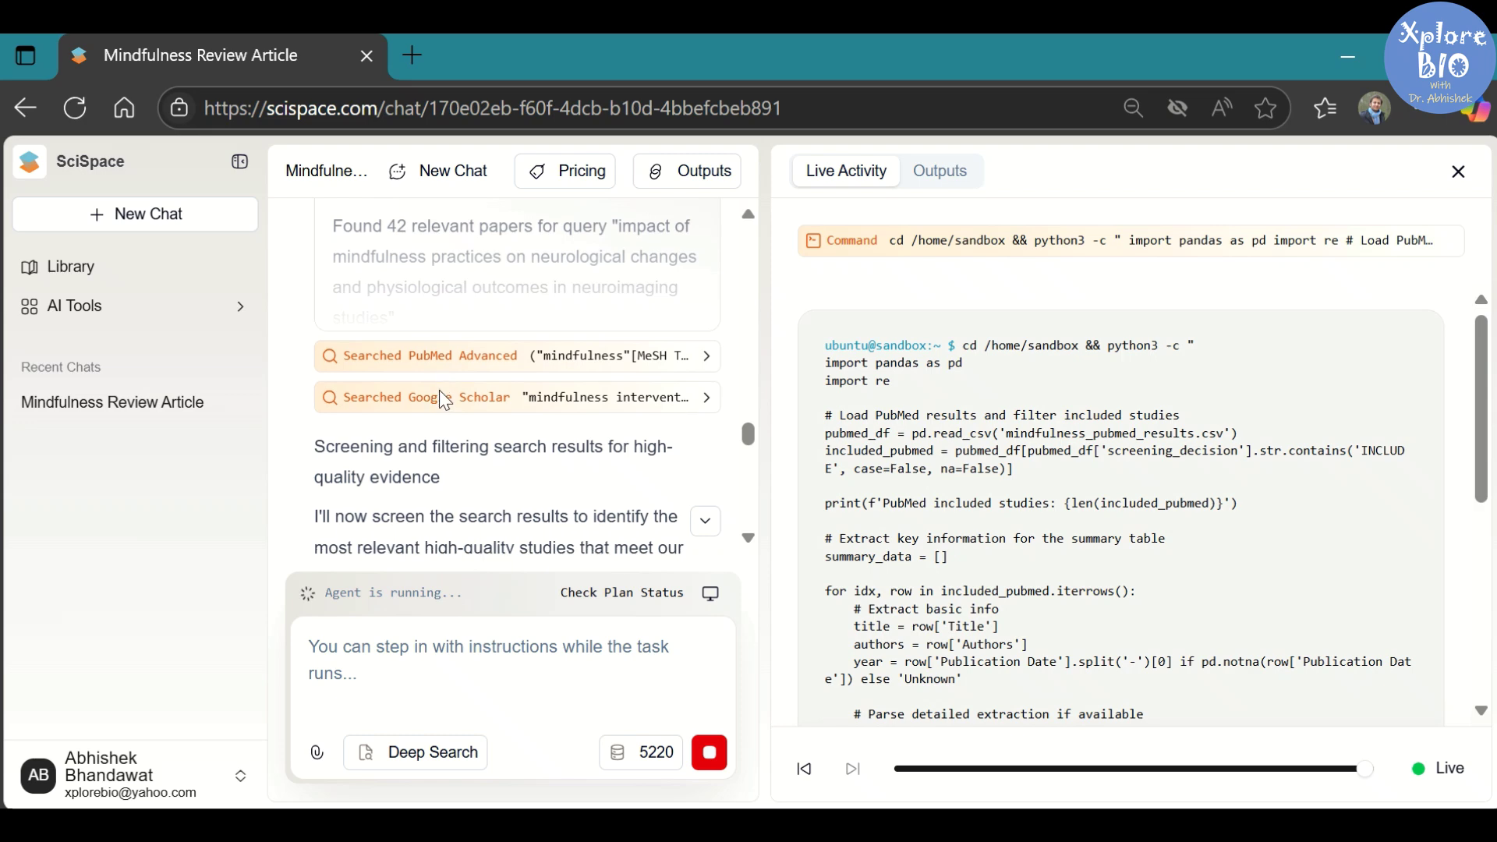
pyautogui.scroll(-2, 439, 389)
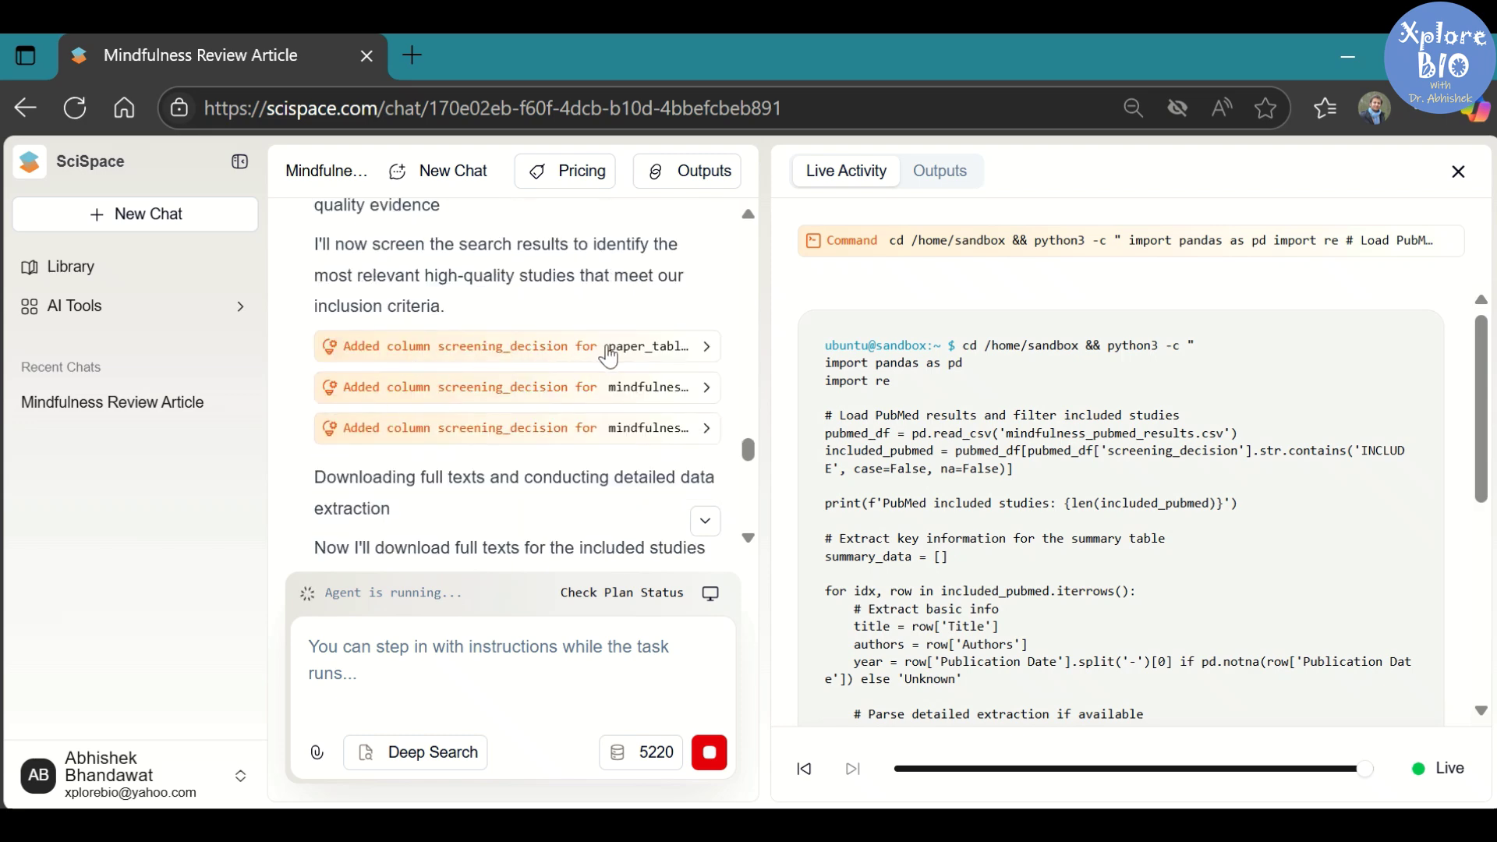
pyautogui.scroll(-1, 605, 351)
pyautogui.scroll(-1, 607, 346)
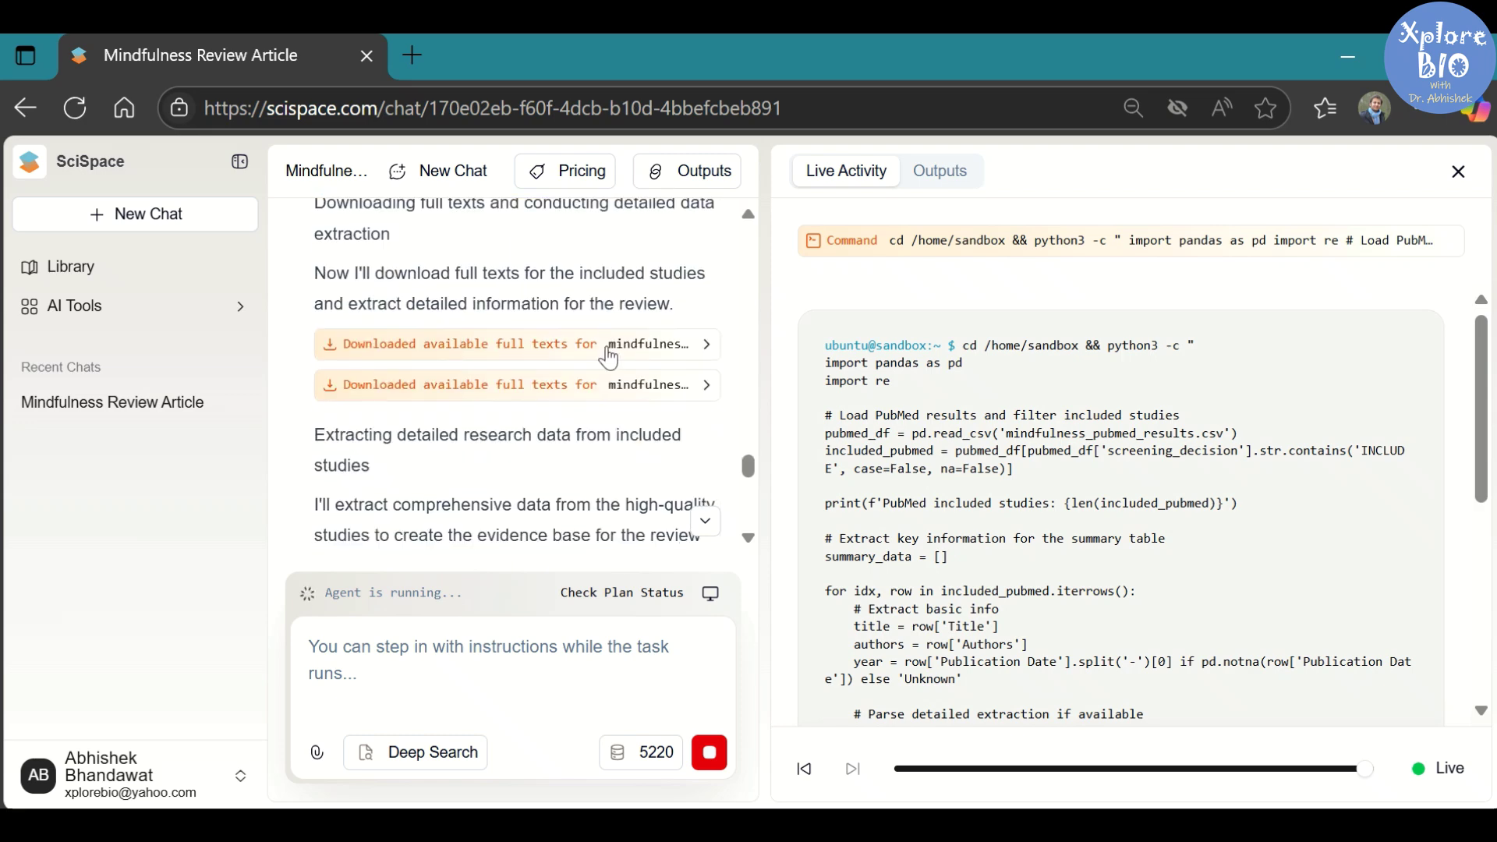
pyautogui.scroll(-1, 608, 347)
pyautogui.scroll(-1, 585, 345)
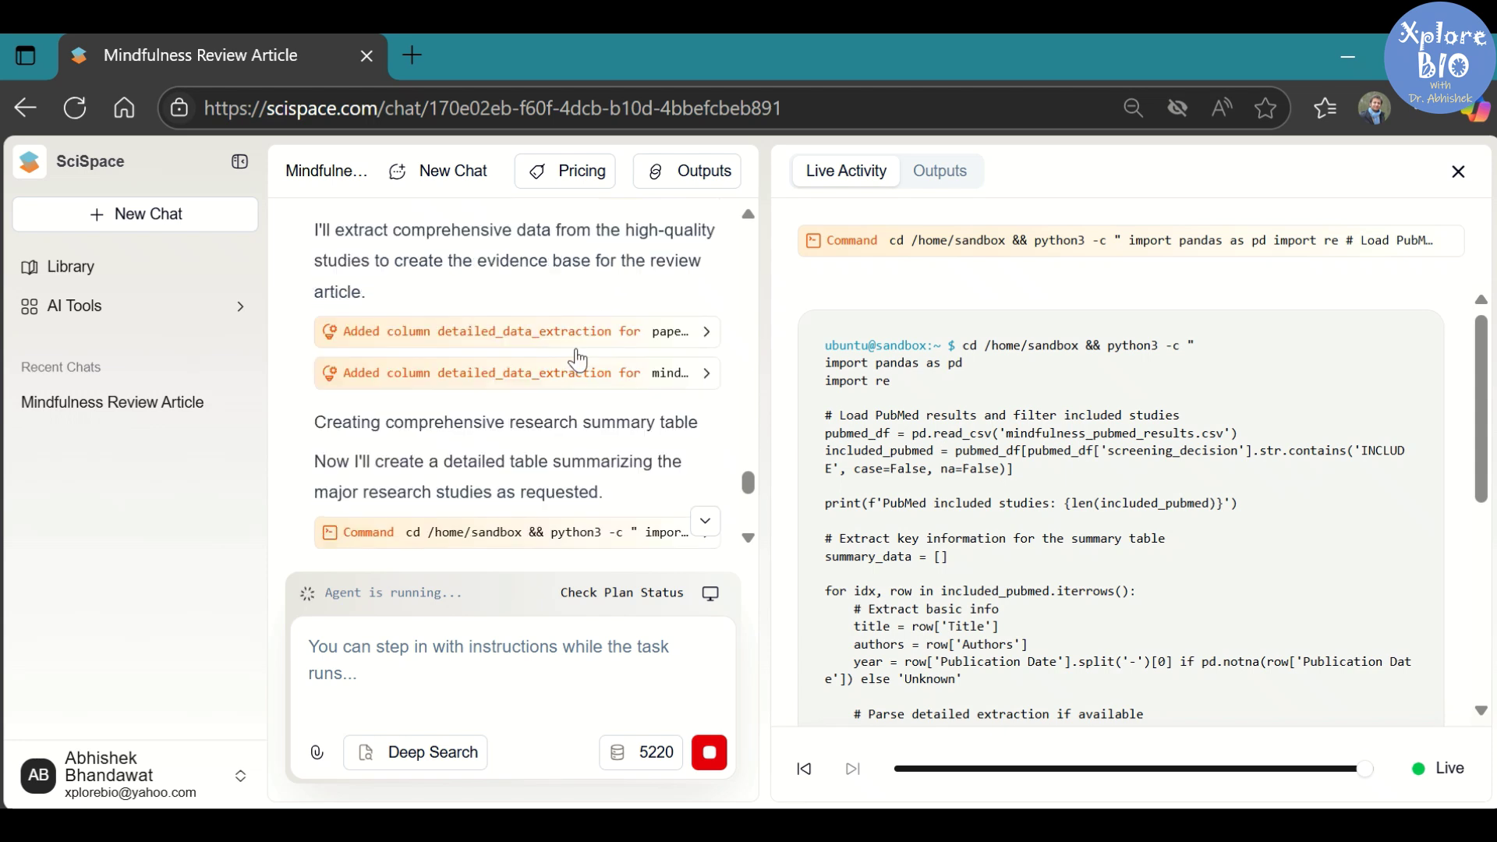
pyautogui.scroll(-1, 595, 370)
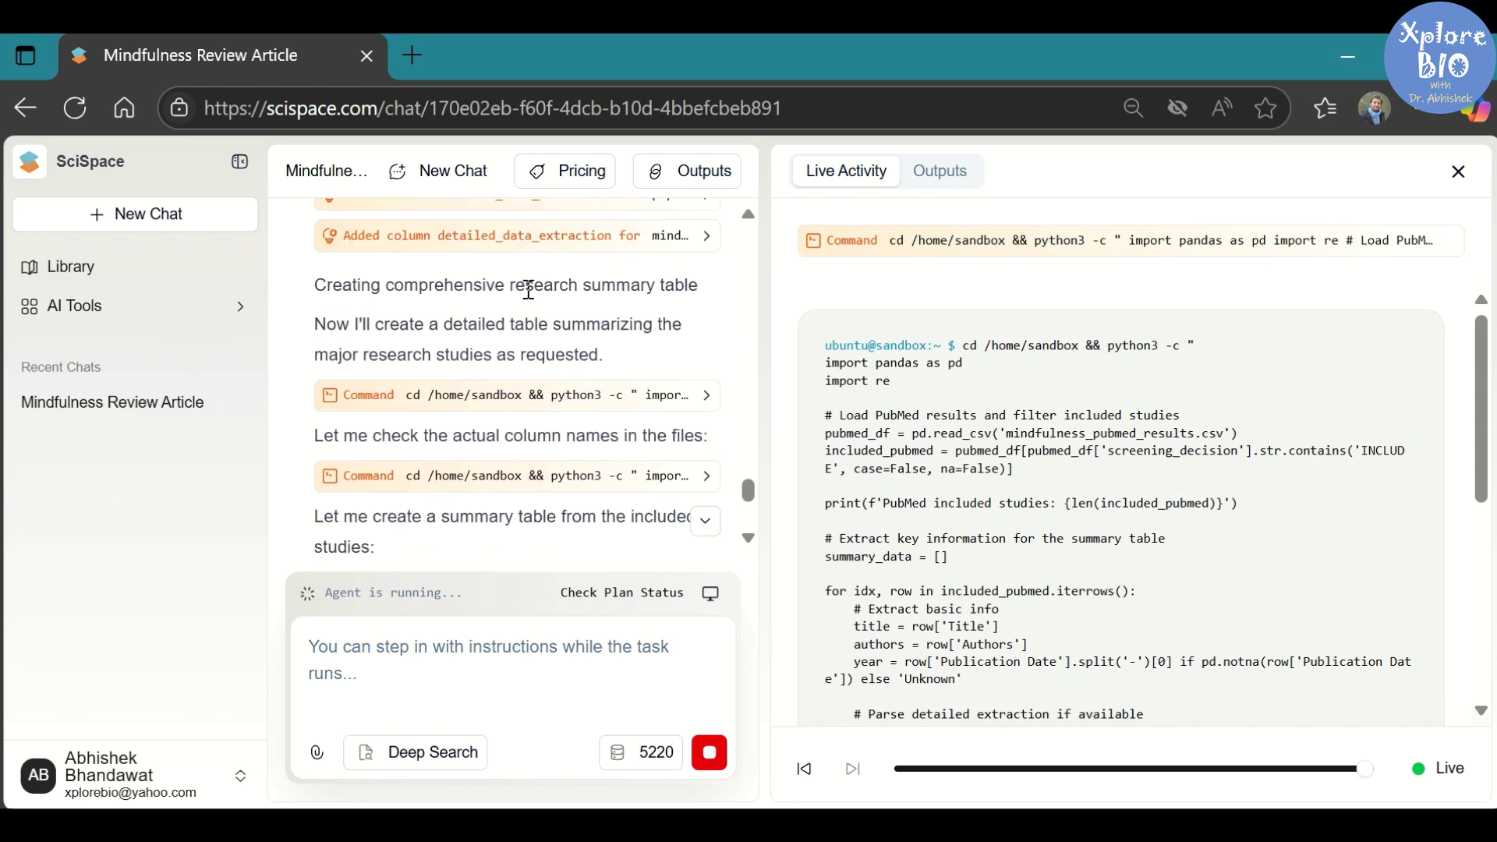
# Highlight the summary-table and review-writing messages, then view the created output files
pyautogui.moveTo(445, 286); pyautogui.dragTo(687, 346)
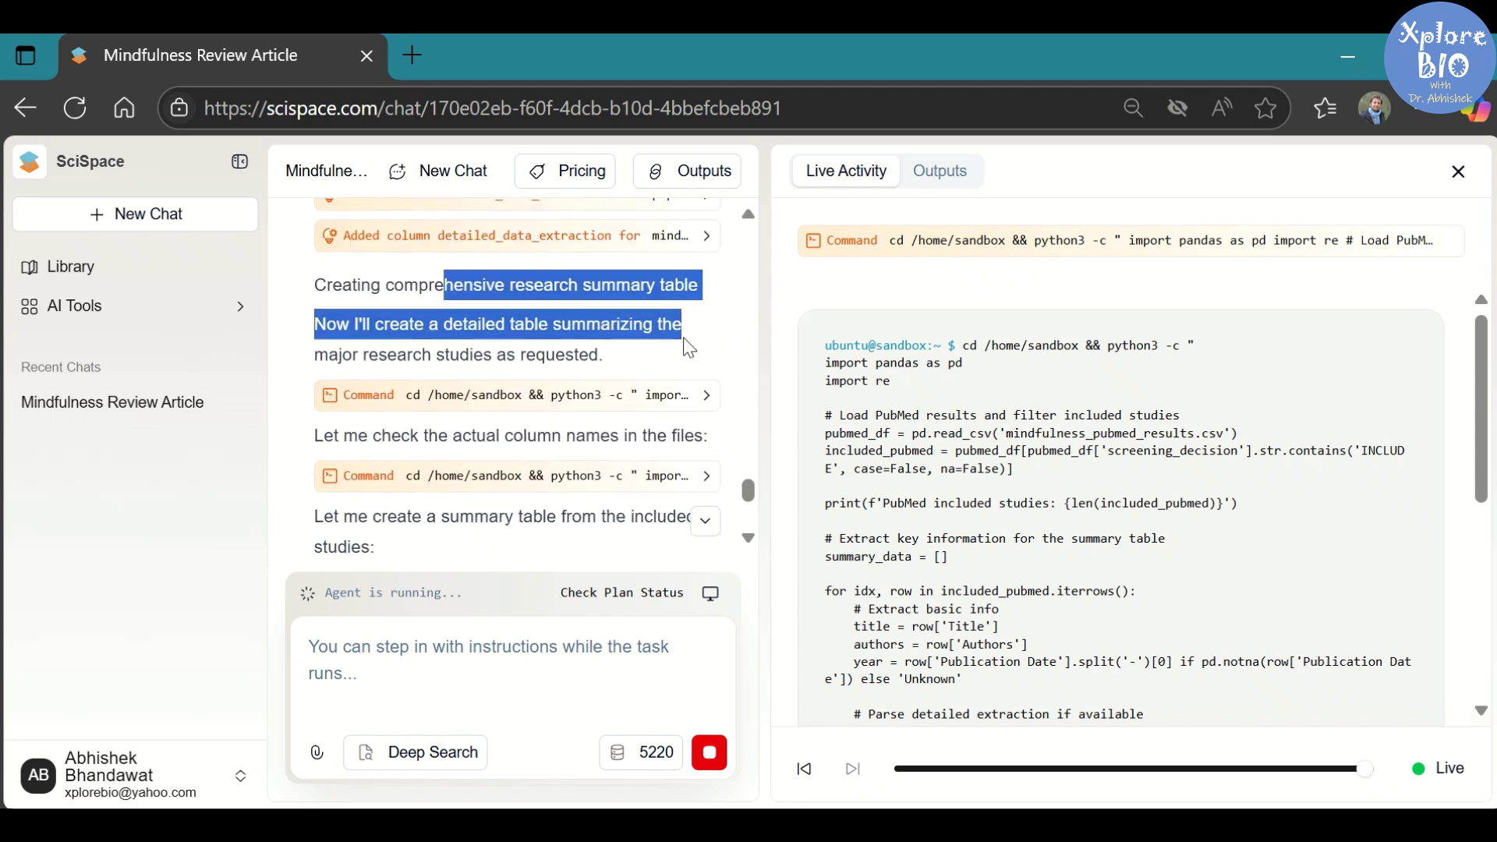
pyautogui.scroll(-1, 736, 323)
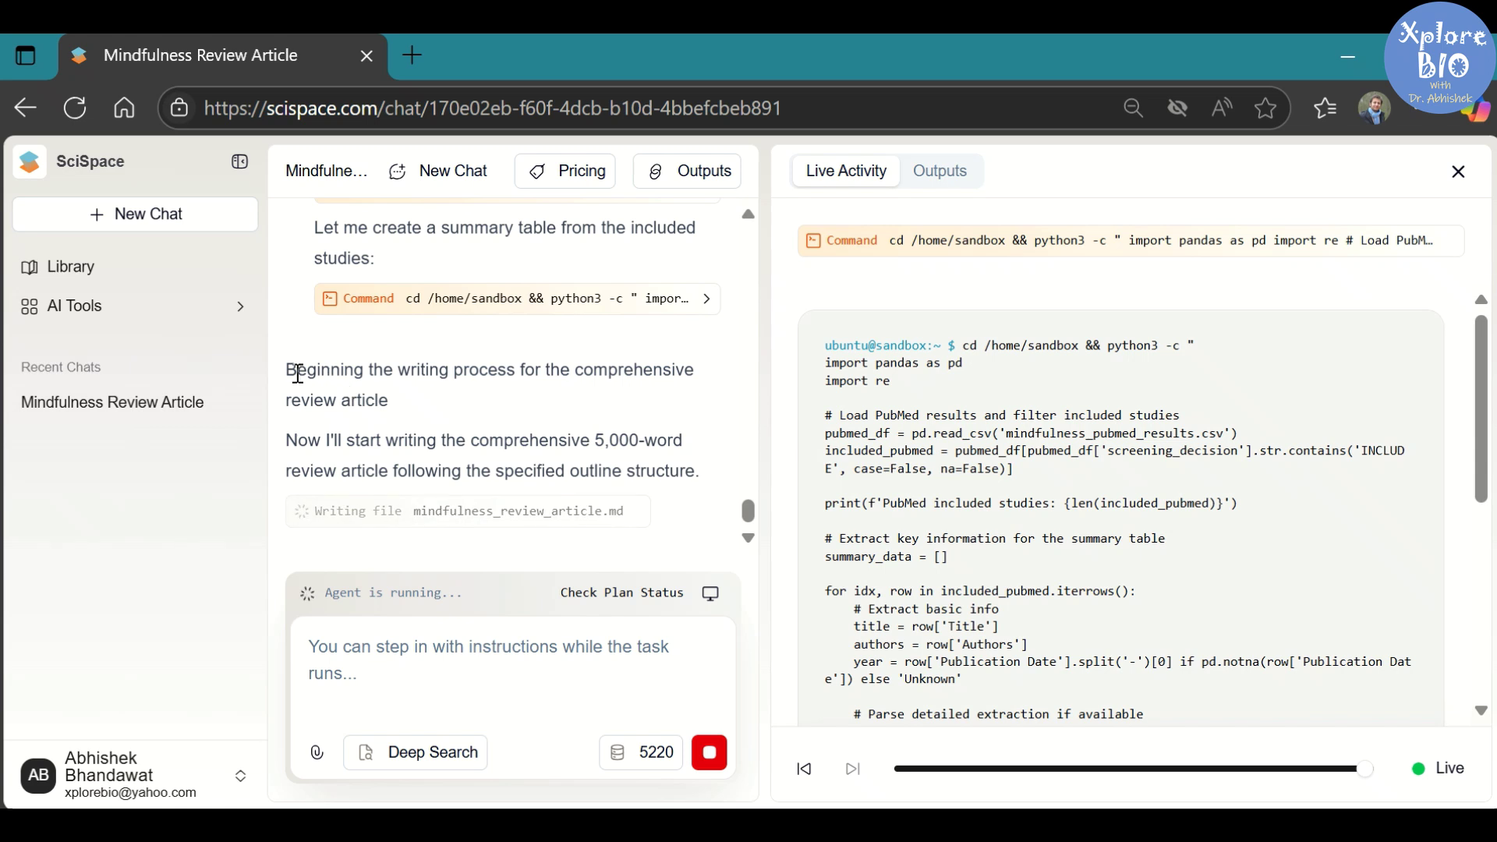
pyautogui.moveTo(289, 371); pyautogui.dragTo(386, 400)
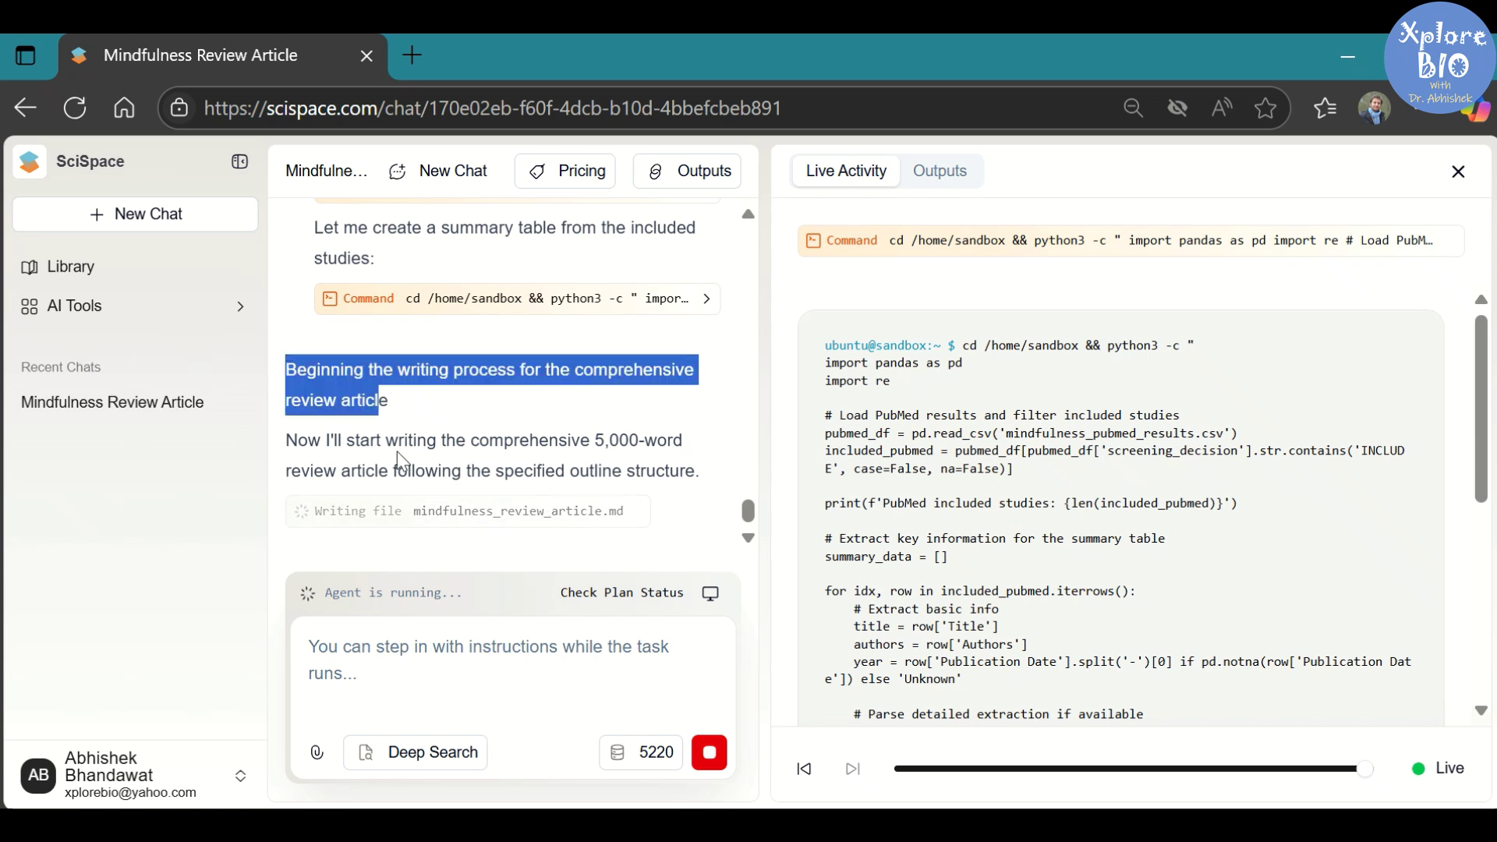
pyautogui.click(379, 478)
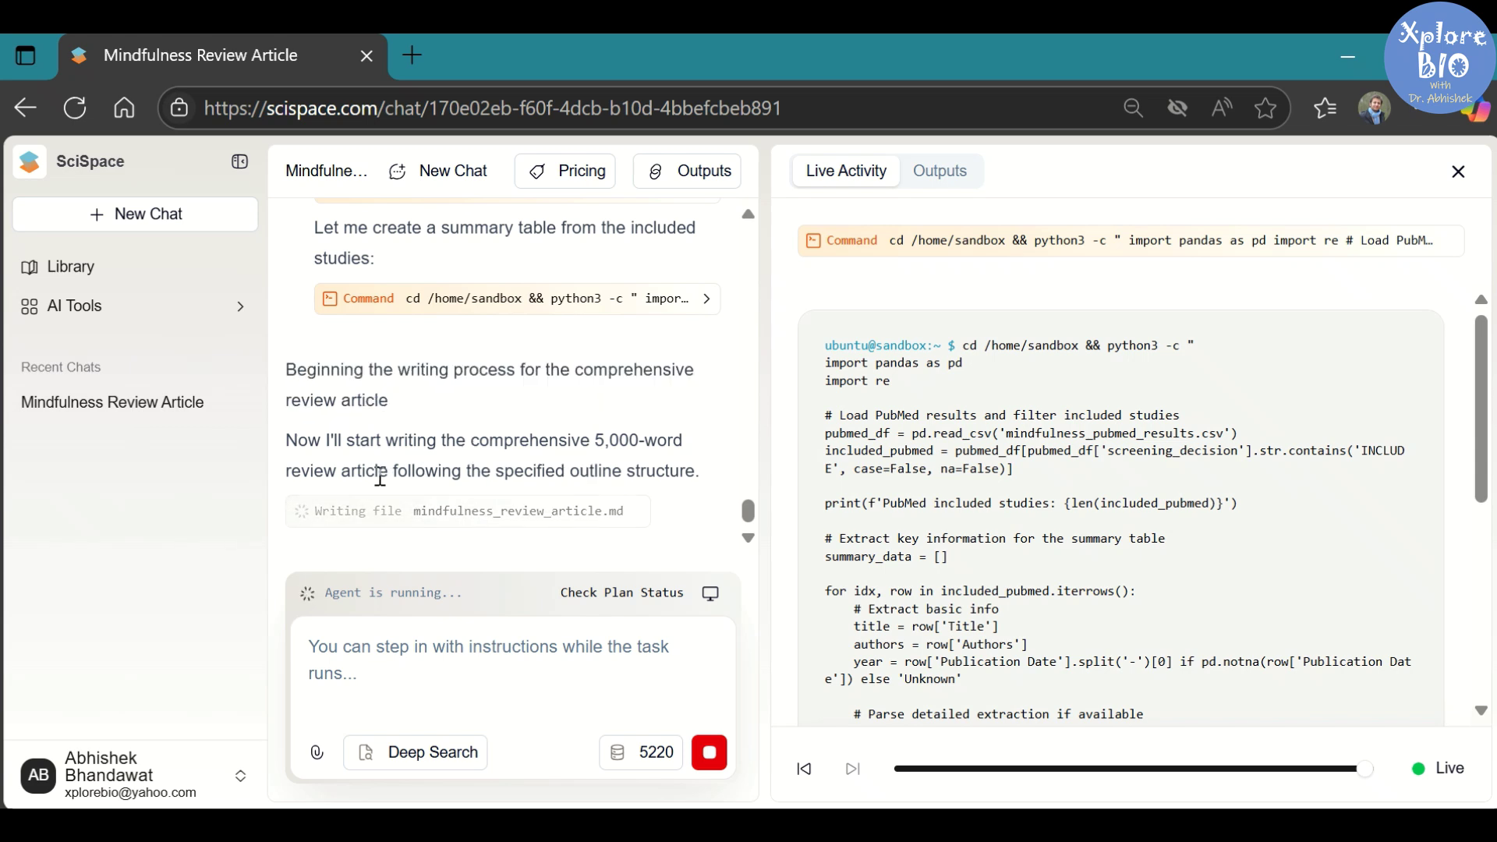
pyautogui.moveTo(379, 477); pyautogui.dragTo(544, 471)
pyautogui.click(628, 476)
pyautogui.scroll(-5, 1010, 410)
pyautogui.scroll(-1, 1012, 429)
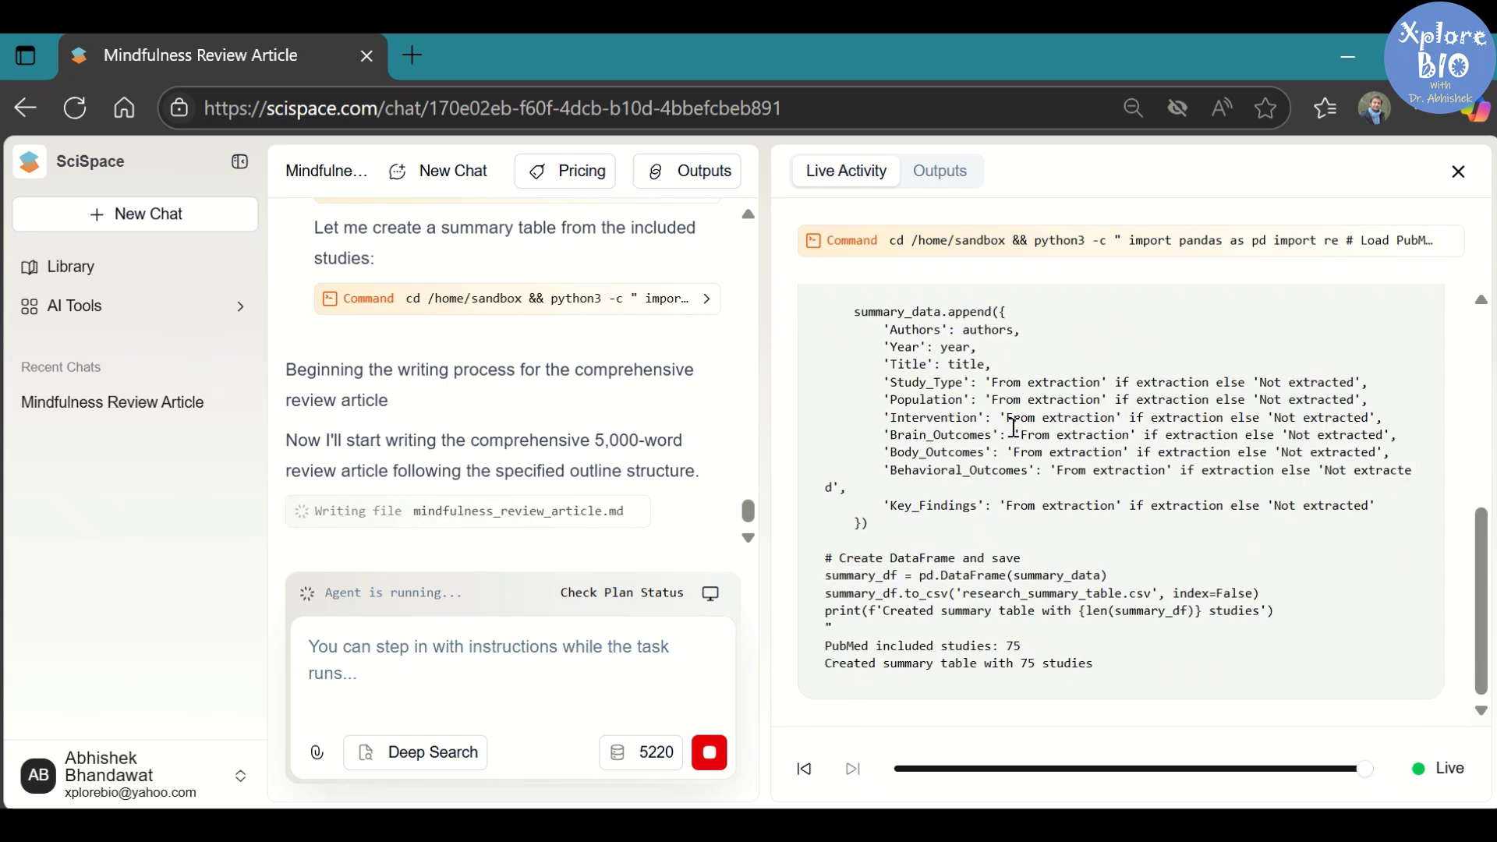
pyautogui.click(940, 173)
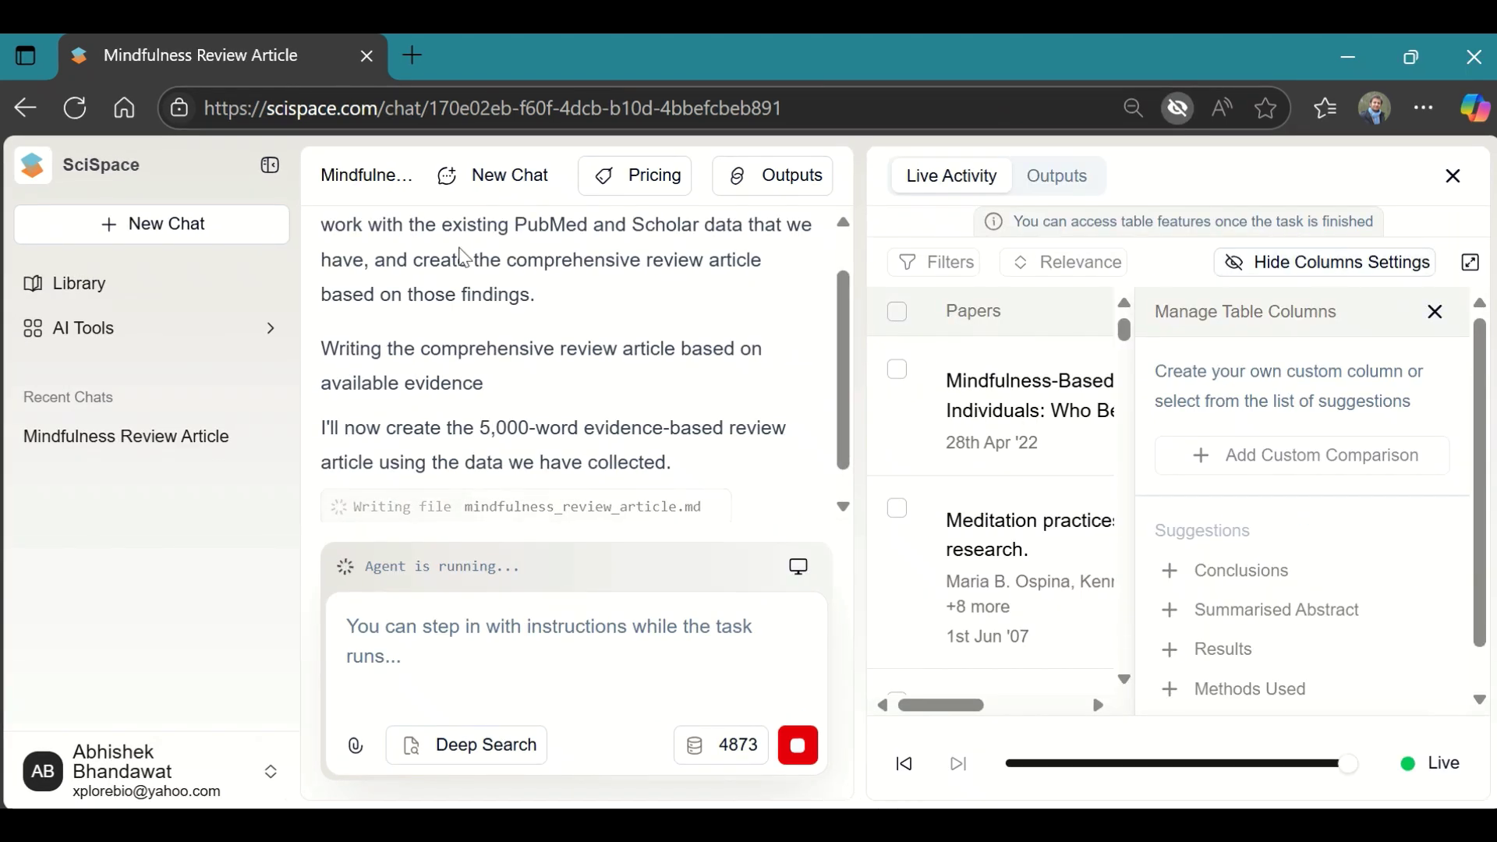
# Highlight the chat lines planning and writing the 5,000-word review article
pyautogui.moveTo(357, 260)
pyautogui.mouseDown()
pyautogui.moveTo(468, 263)
pyautogui.moveTo(534, 307)
pyautogui.mouseUp()
pyautogui.moveTo(370, 348); pyautogui.dragTo(469, 348)
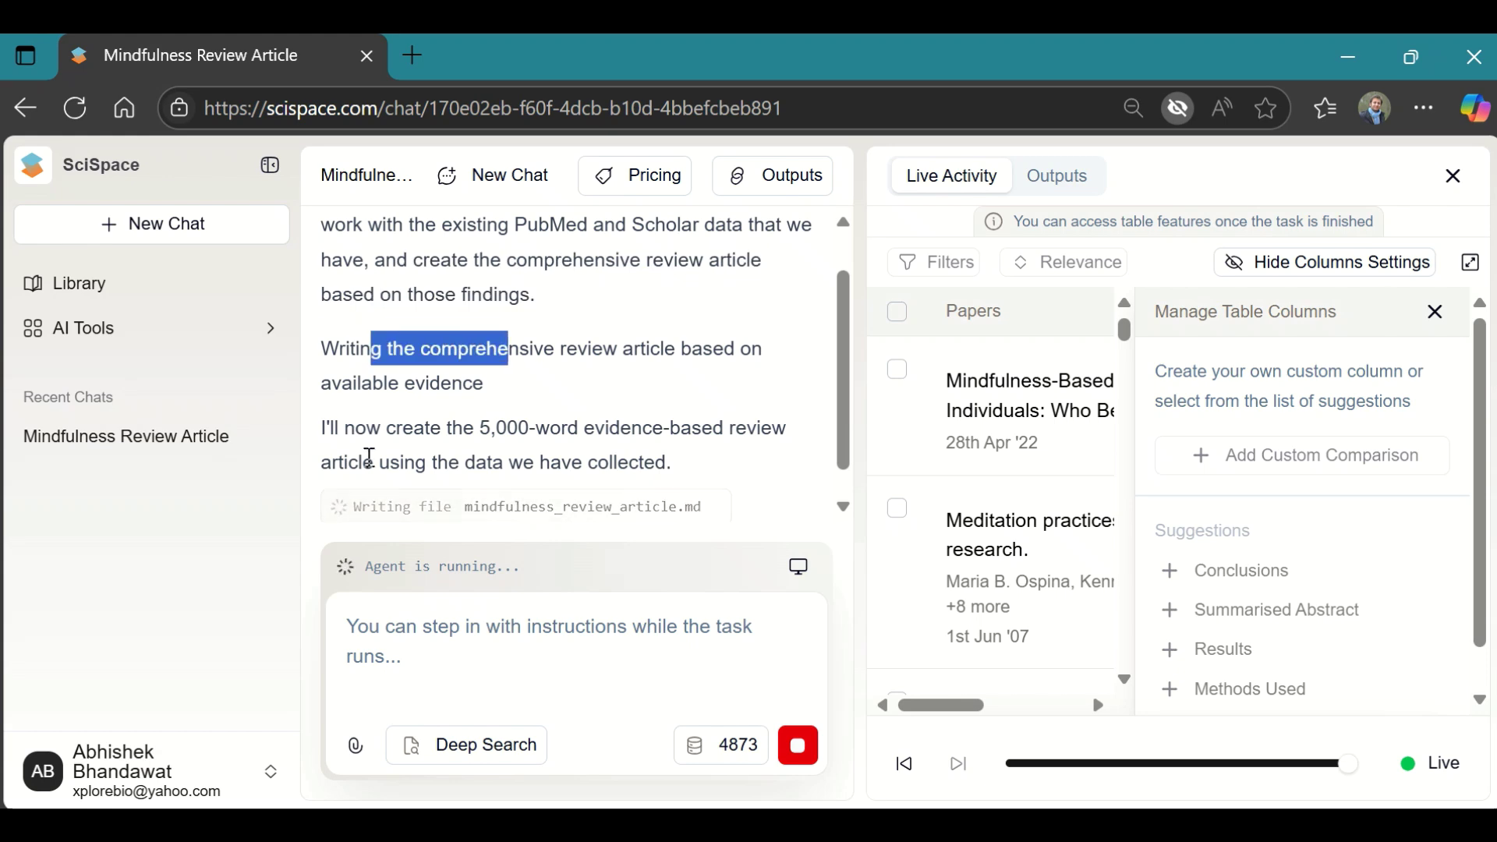
pyautogui.moveTo(397, 428); pyautogui.dragTo(702, 460)
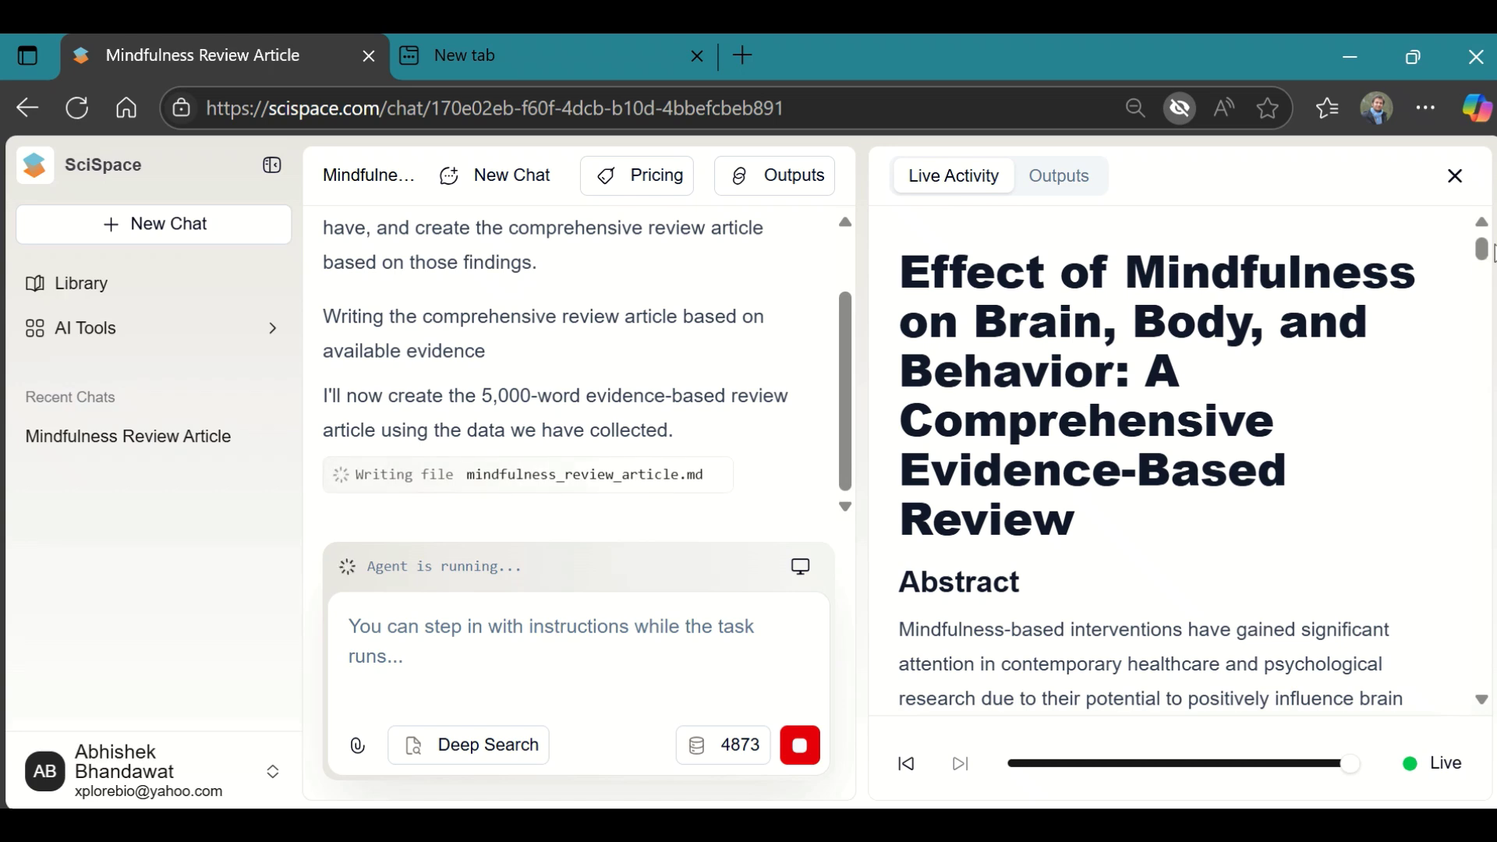
pyautogui.moveTo(1492, 248); pyautogui.dragTo(1488, 273)
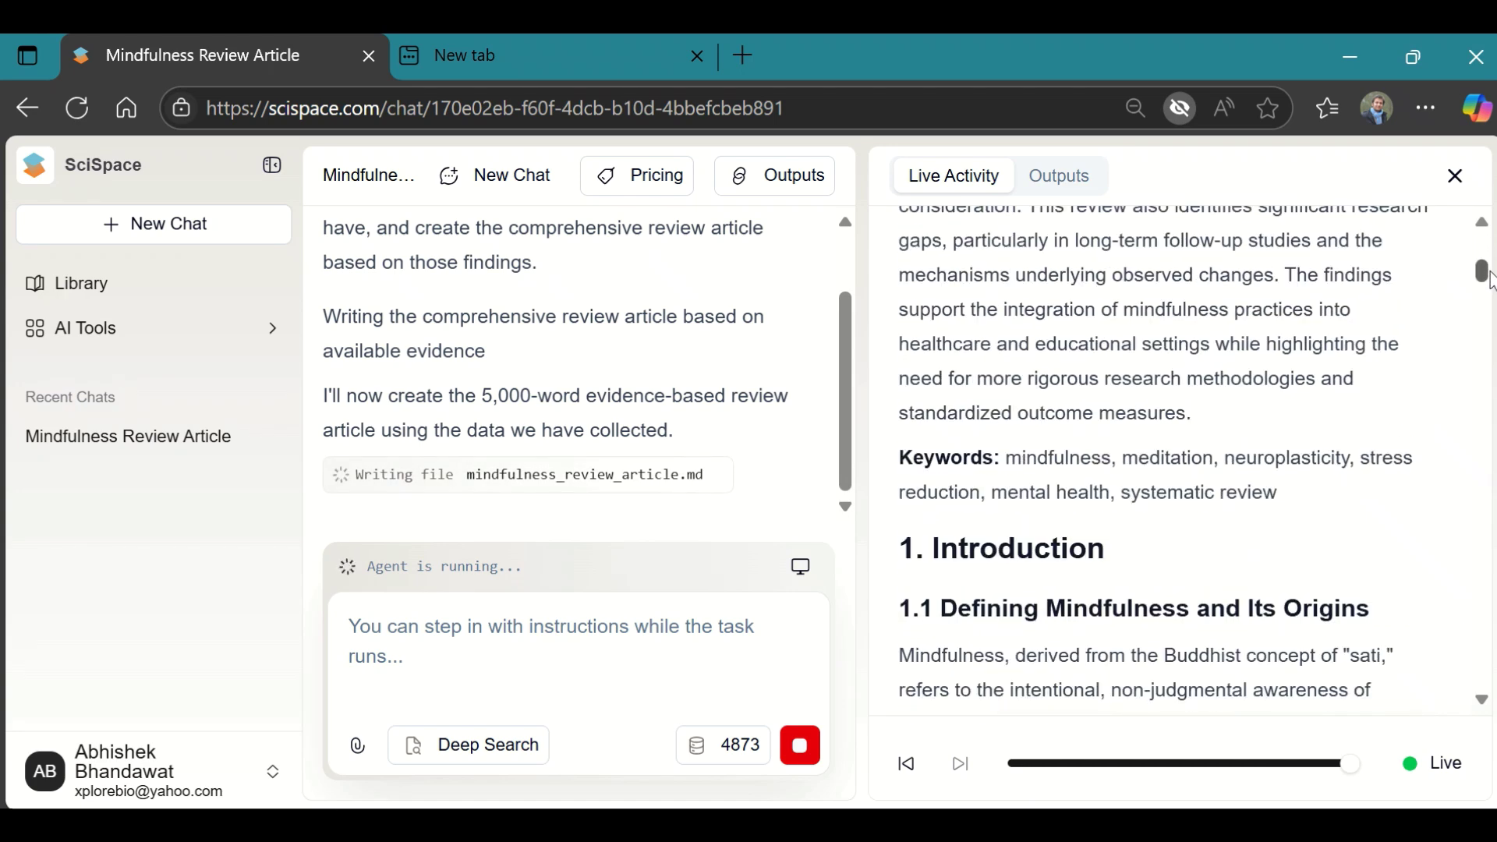
pyautogui.scroll(-2, 1490, 279)
pyautogui.scroll(-1, 1491, 284)
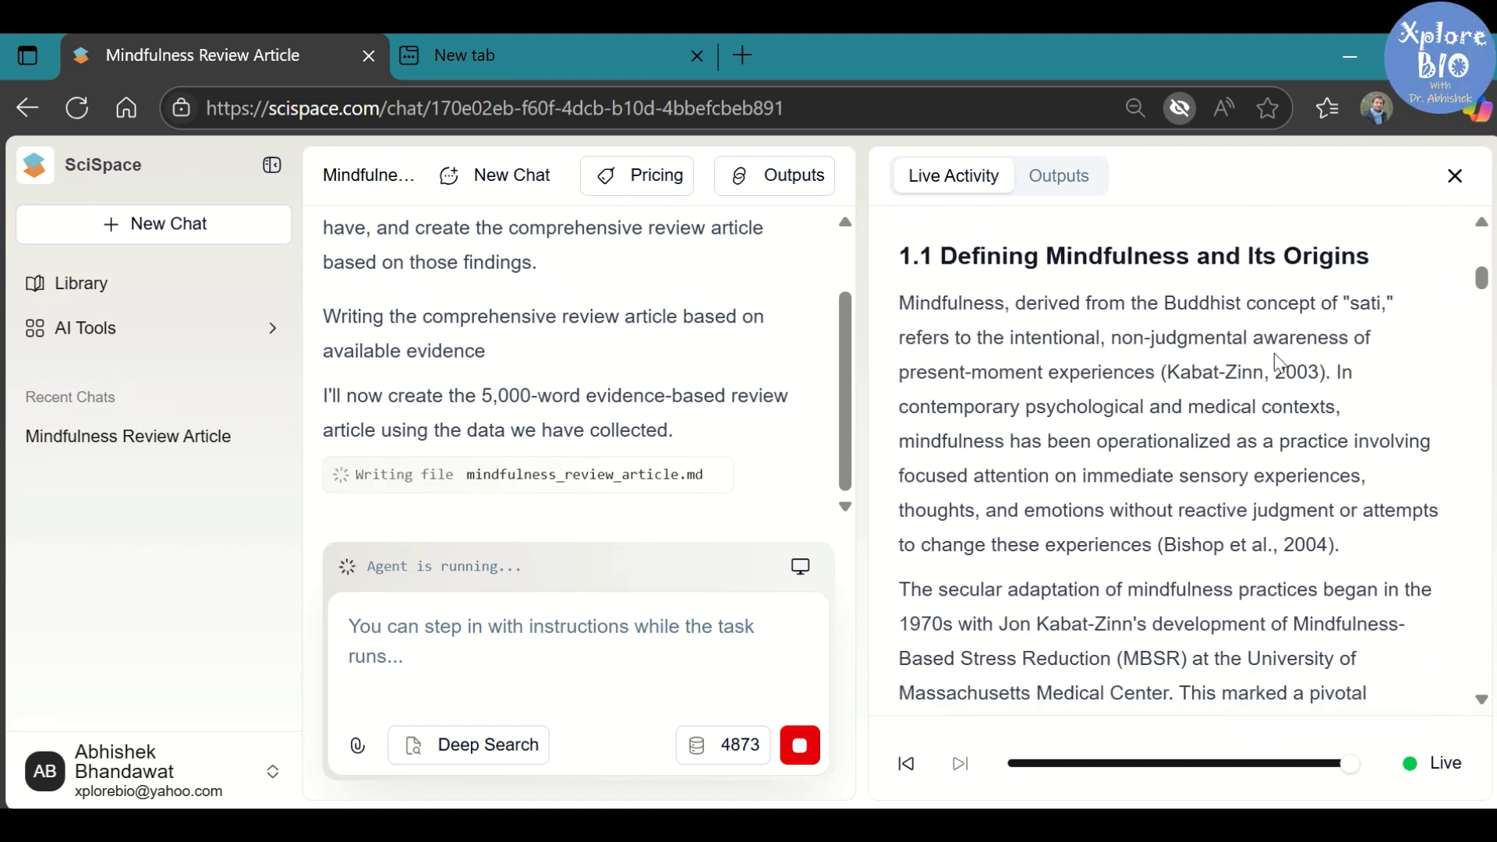
pyautogui.scroll(-4, 1258, 470)
pyautogui.scroll(-4, 1258, 474)
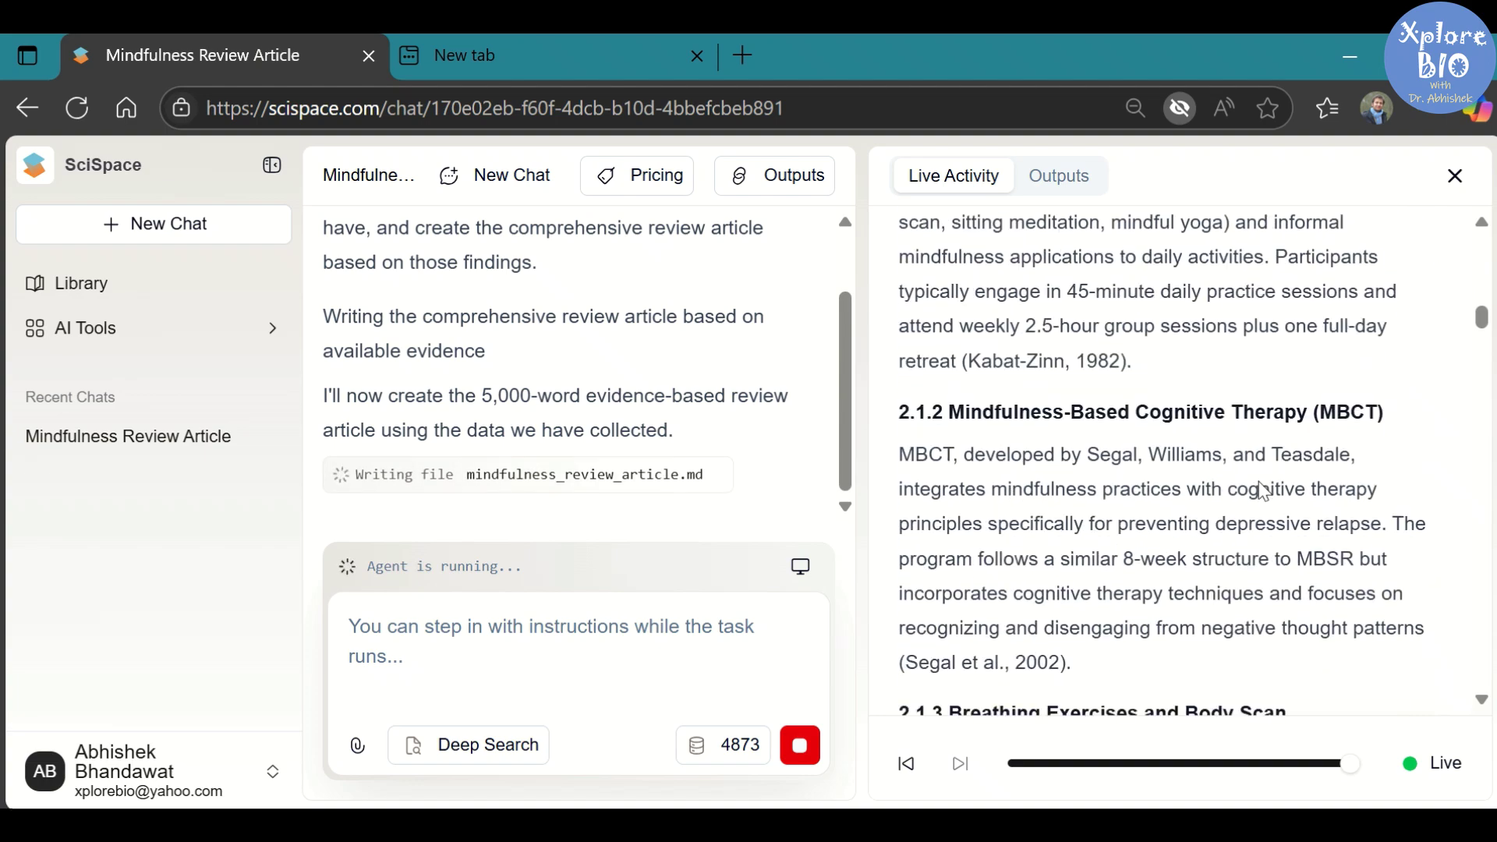
pyautogui.scroll(-4, 1259, 476)
pyautogui.scroll(3, 1260, 478)
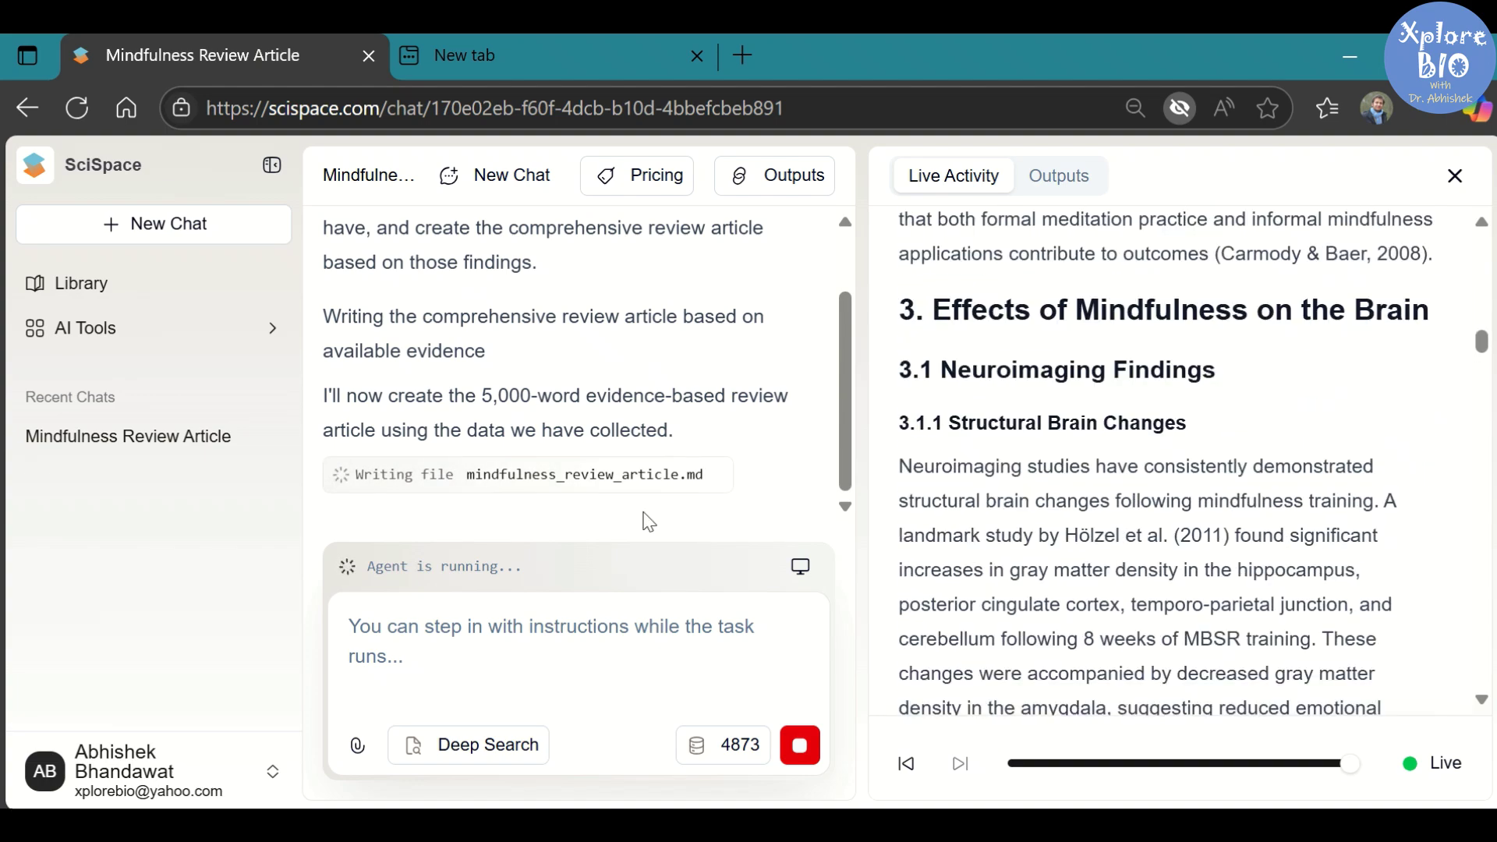
pyautogui.scroll(-5, 1151, 406)
pyautogui.scroll(-5, 1150, 406)
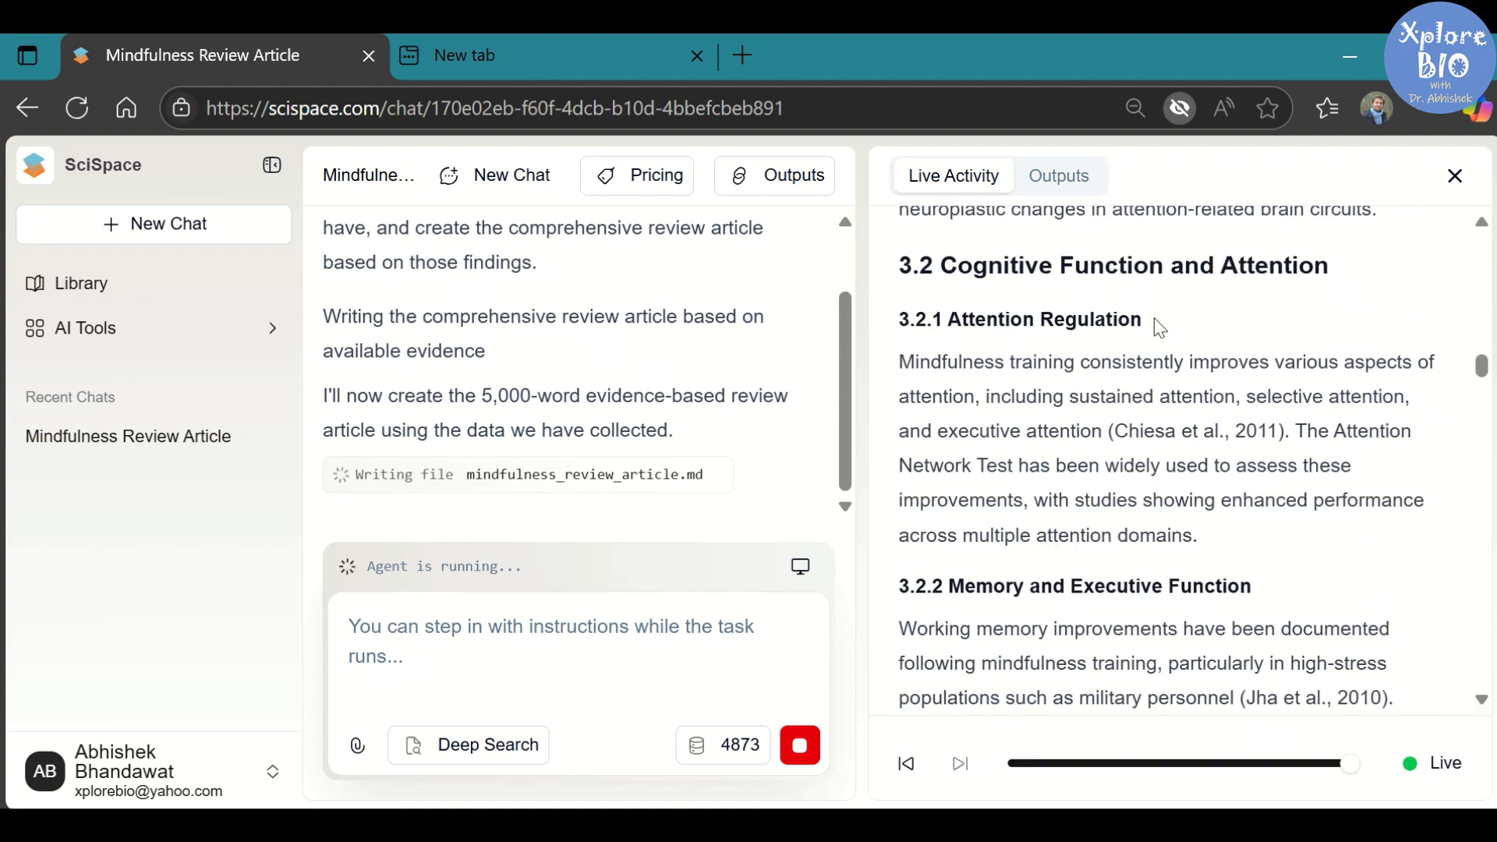
pyautogui.scroll(-4, 1165, 374)
pyautogui.scroll(-4, 1170, 387)
pyautogui.scroll(-4, 1171, 387)
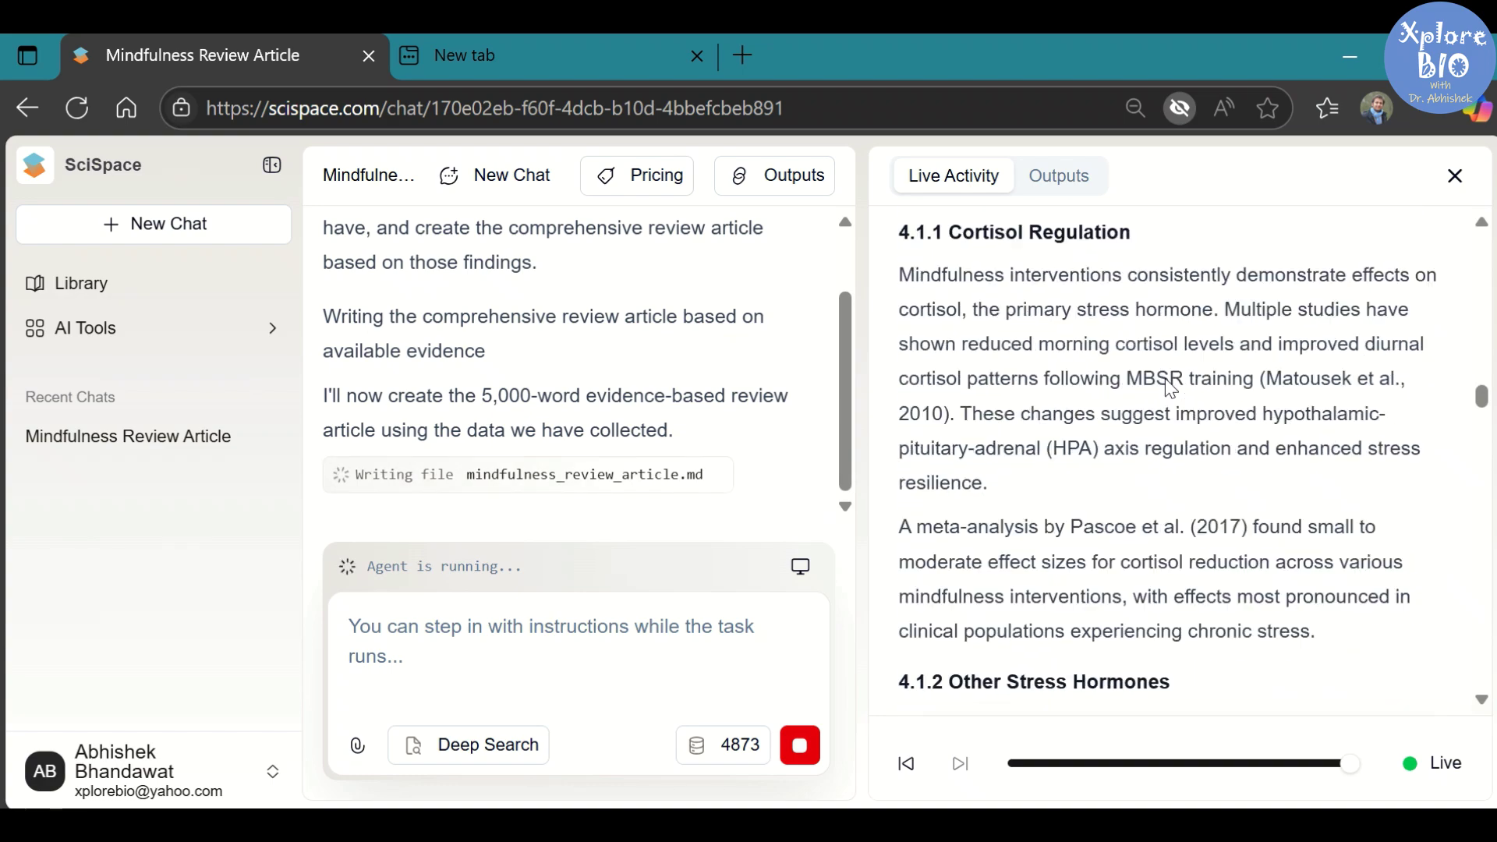
pyautogui.scroll(-4, 1165, 377)
pyautogui.scroll(-4, 1164, 392)
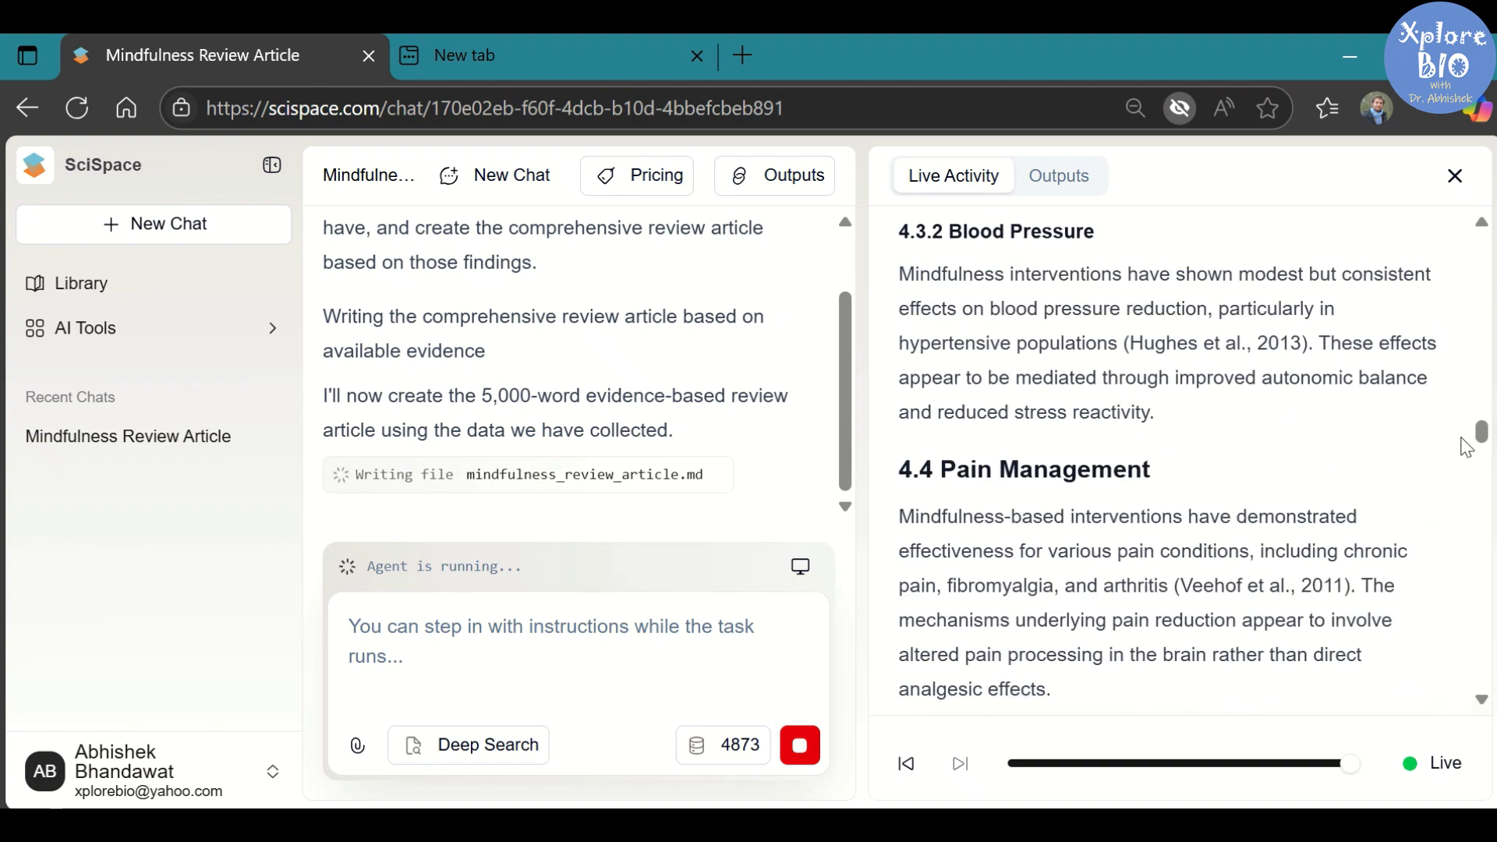
pyautogui.moveTo(1482, 433); pyautogui.dragTo(1490, 643)
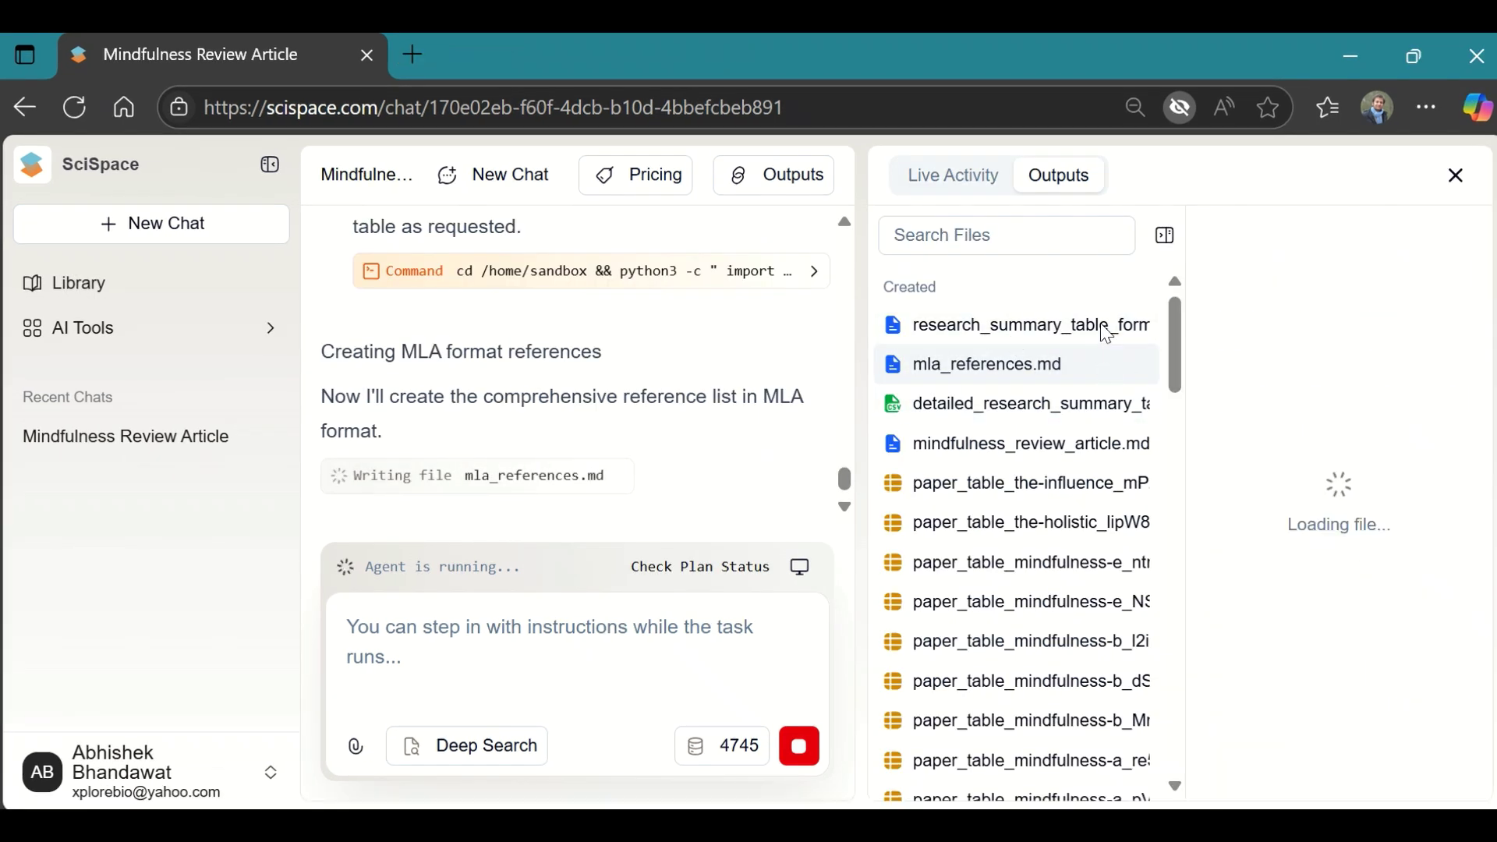
# Preview research_summary_table_formatted and mla_references.md from the Outputs list
pyautogui.click(1105, 331)
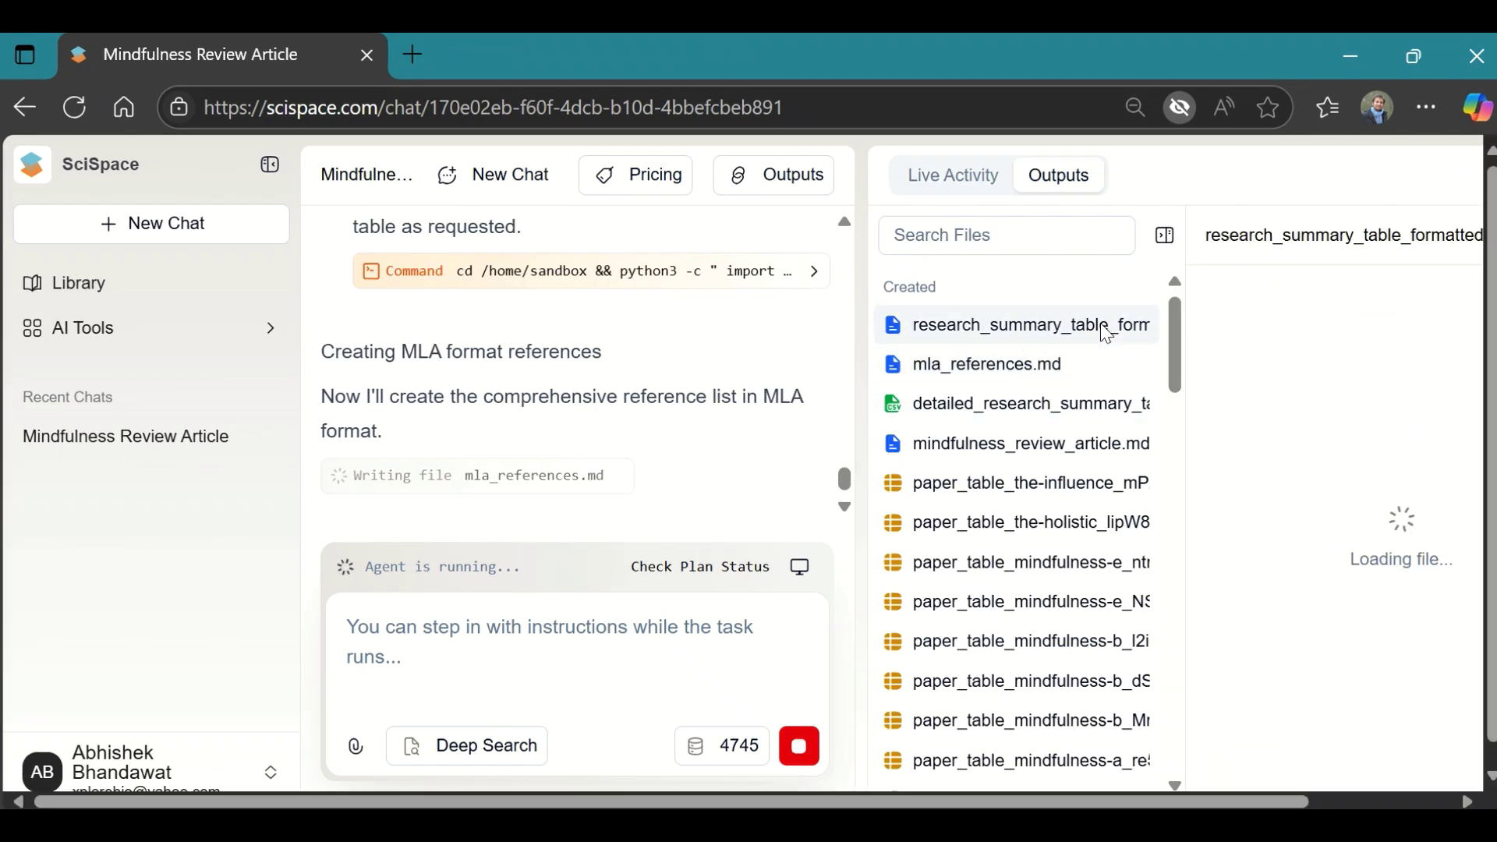
pyautogui.click(1073, 365)
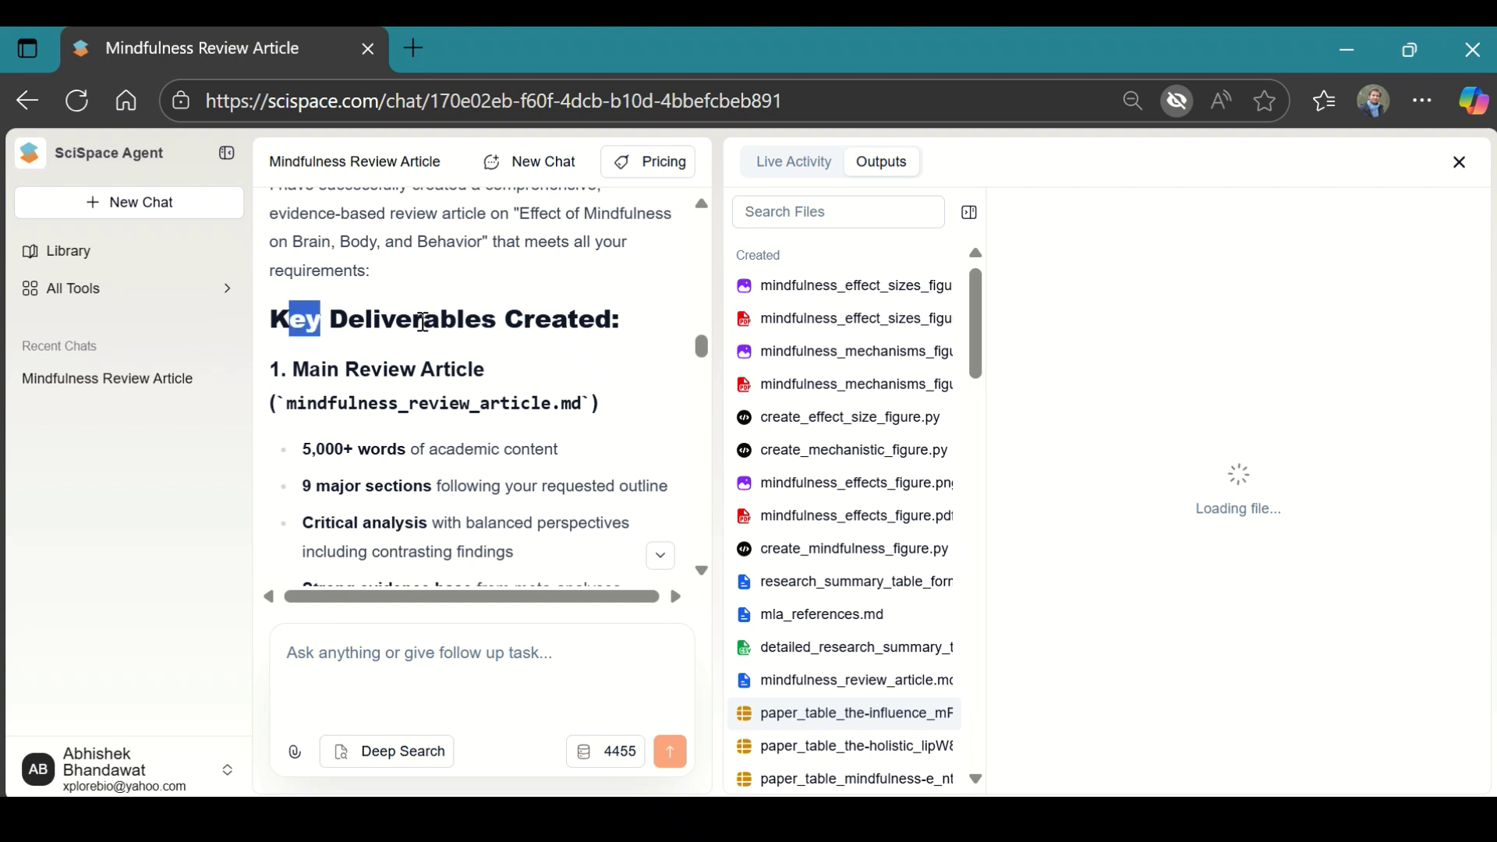
# Highlight Key Deliverables, then scroll back to the mindfulness figure request and its image
pyautogui.moveTo(296, 317); pyautogui.dragTo(620, 328)
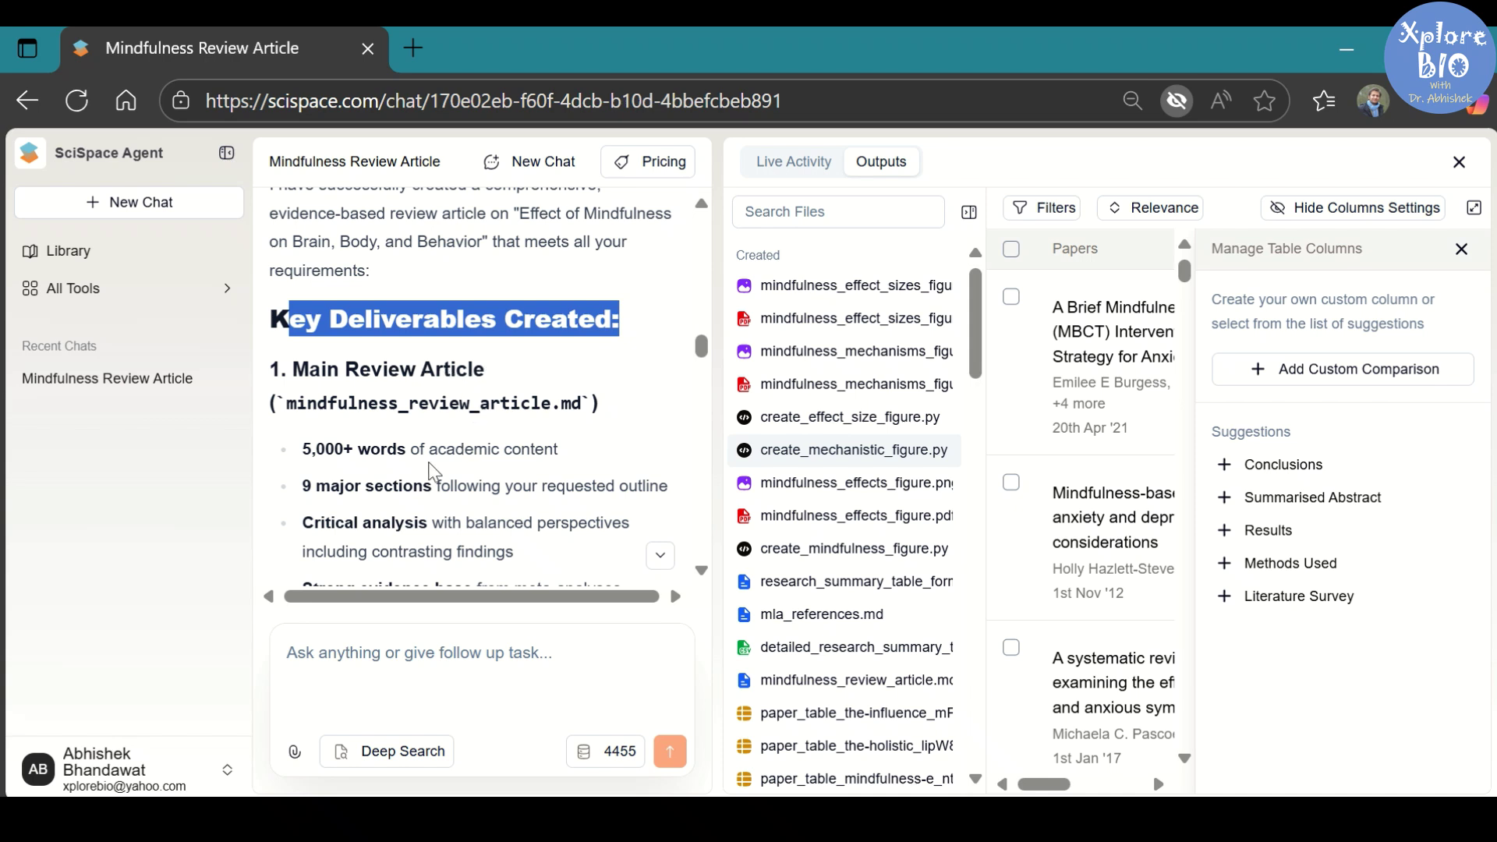
pyautogui.click(335, 488)
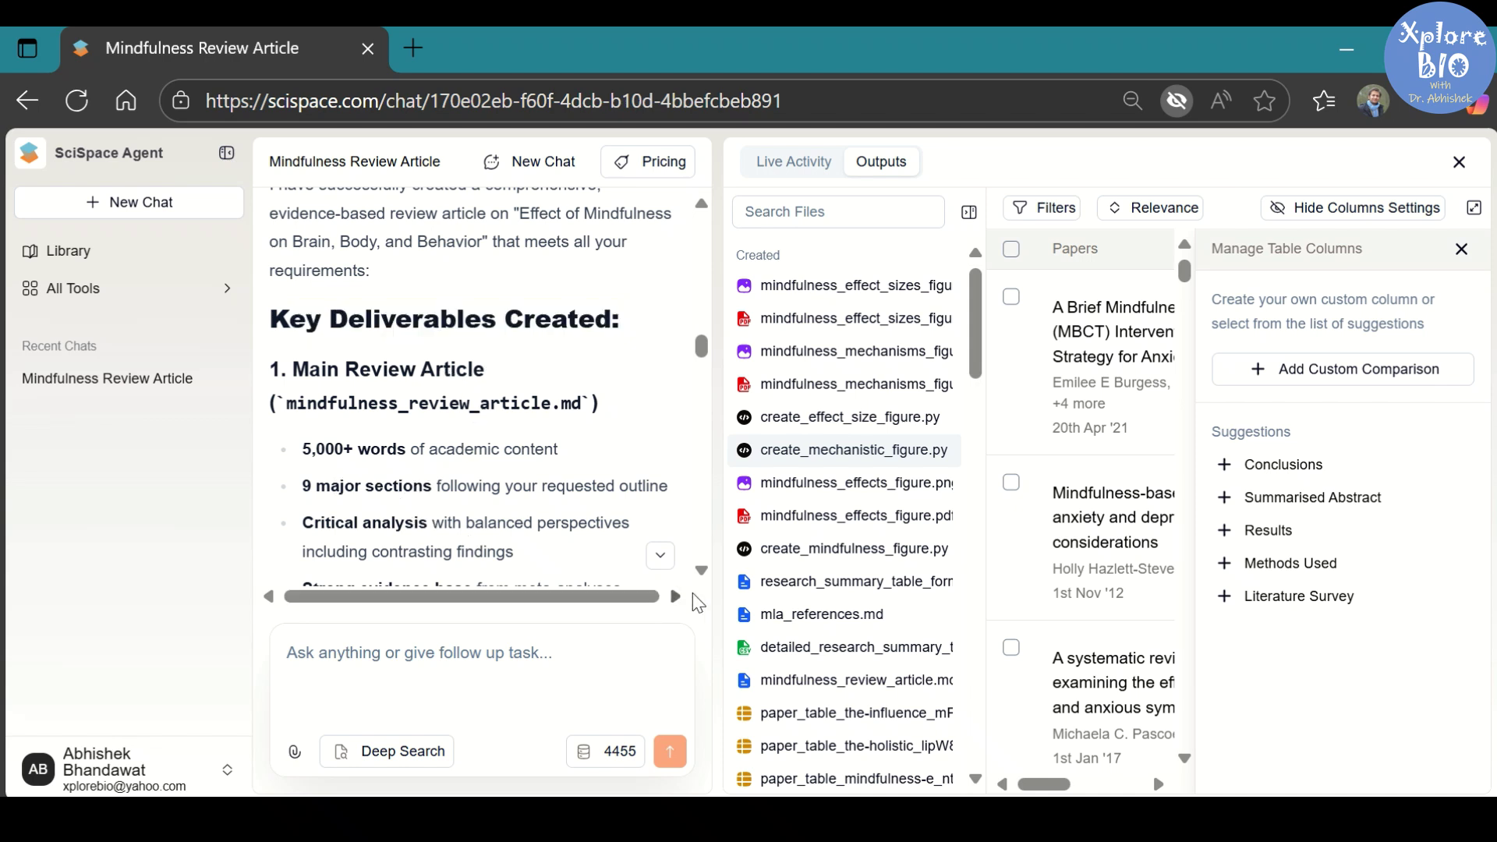
pyautogui.click(700, 570)
pyautogui.scroll(-1, 701, 574)
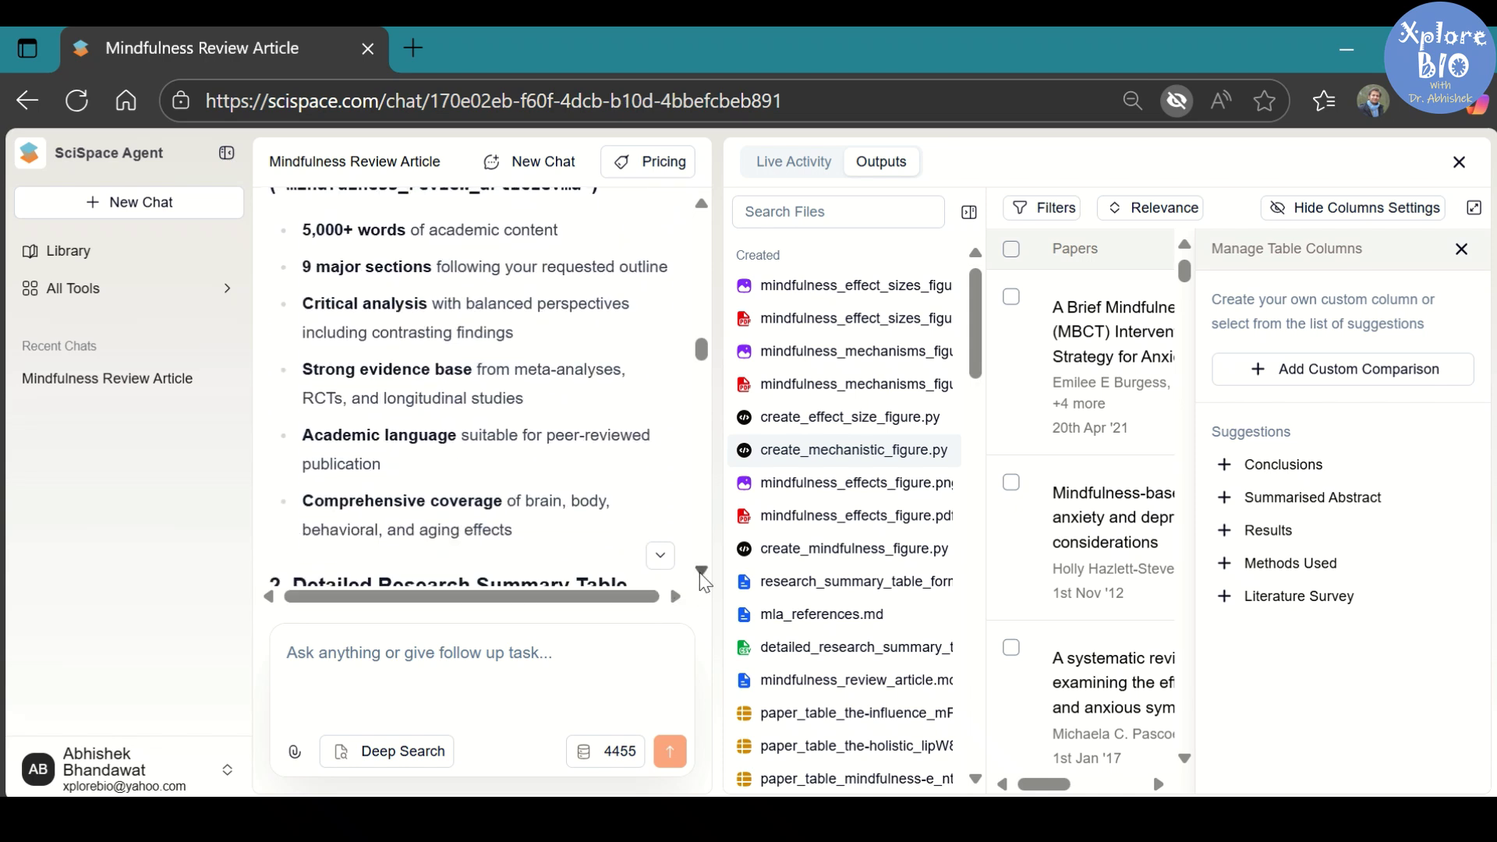
pyautogui.scroll(-1, 701, 573)
pyautogui.scroll(-1, 701, 573)
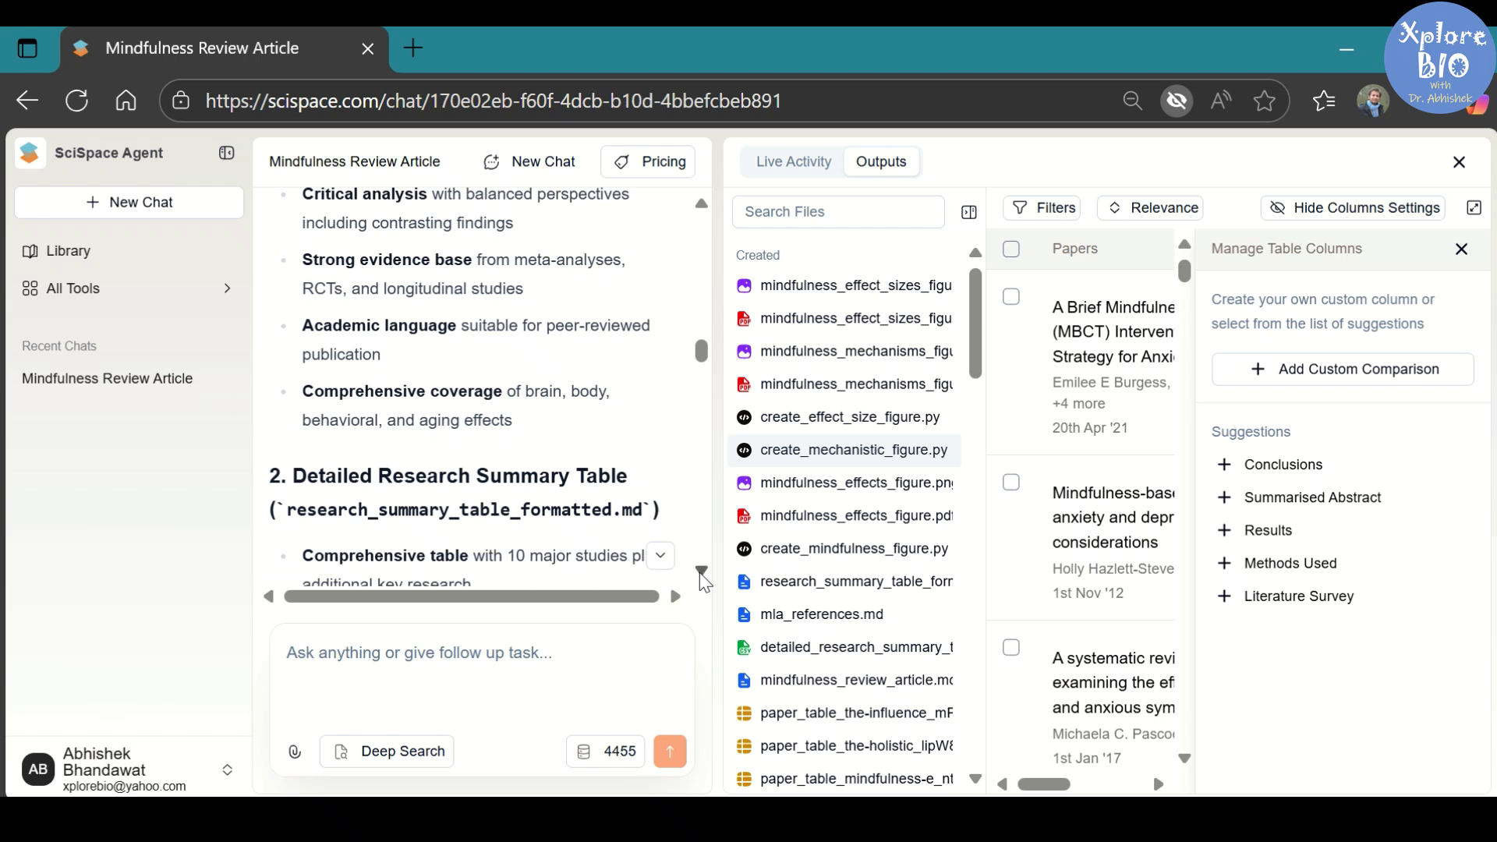
pyautogui.click(701, 571)
pyautogui.click(700, 572)
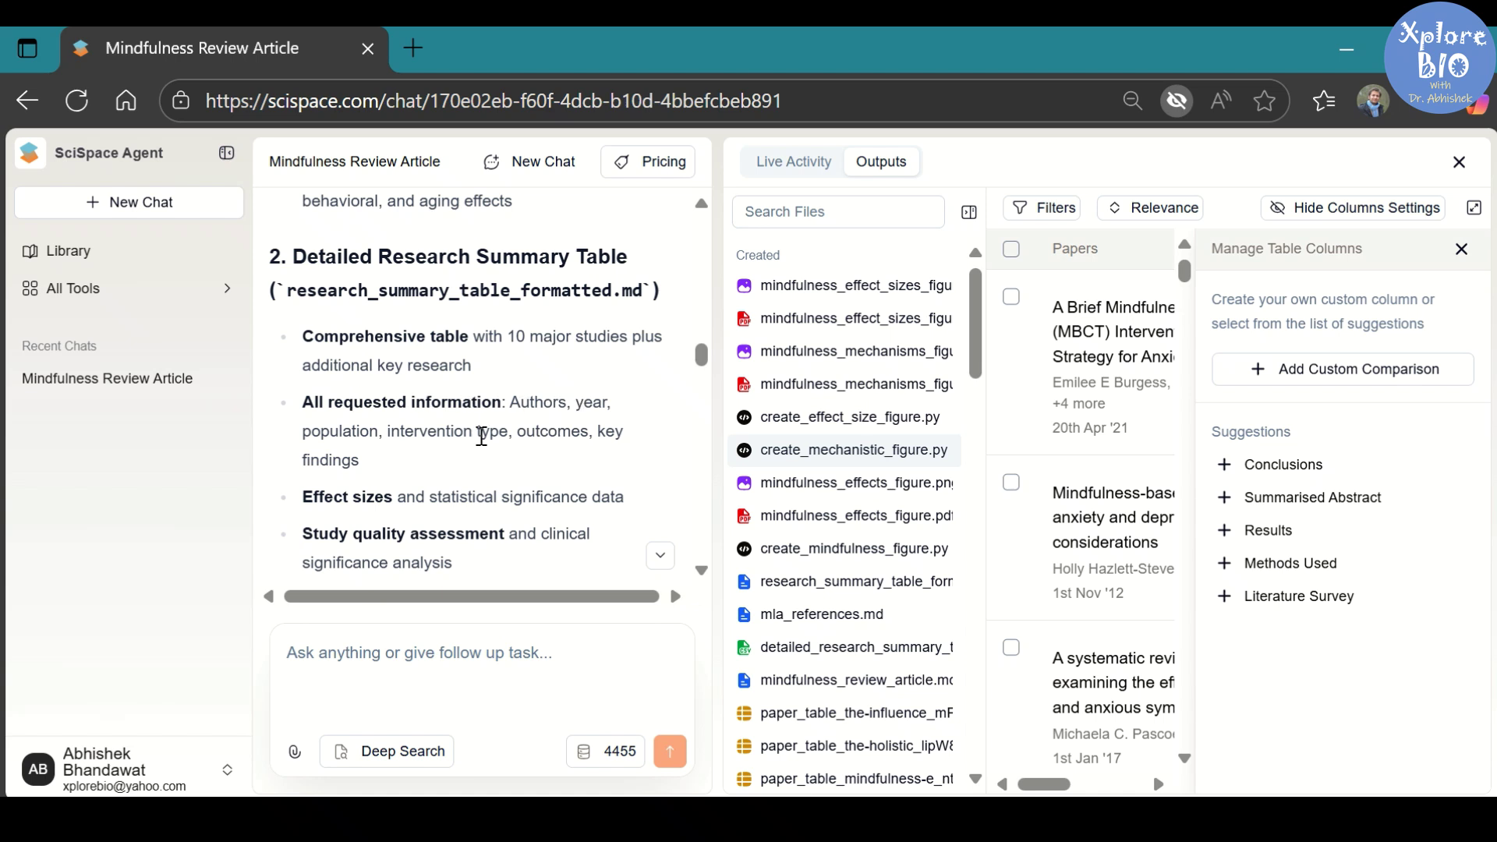
pyautogui.click(703, 571)
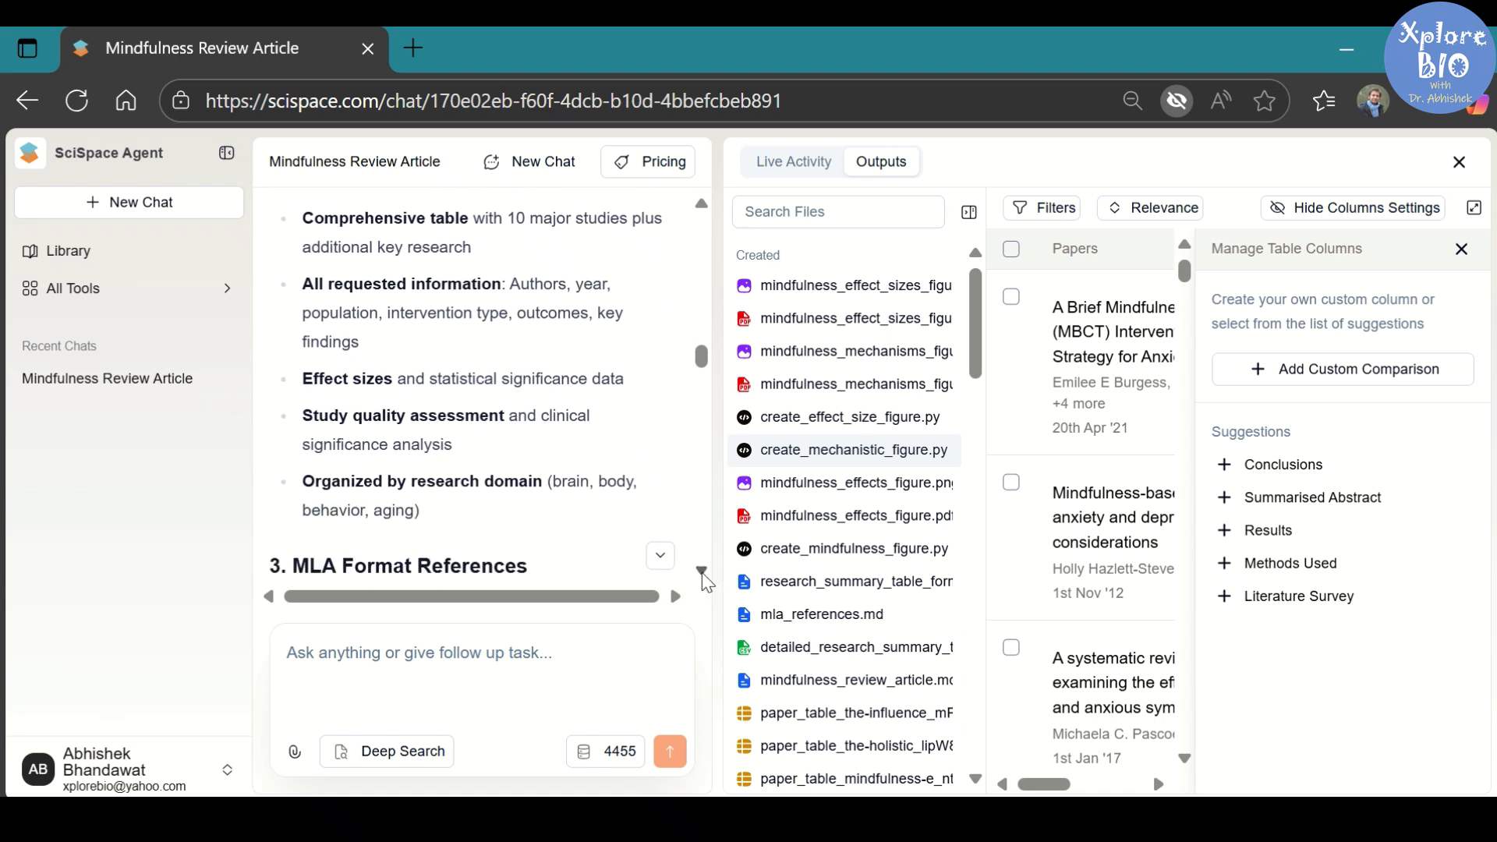
pyautogui.click(702, 571)
pyautogui.click(701, 570)
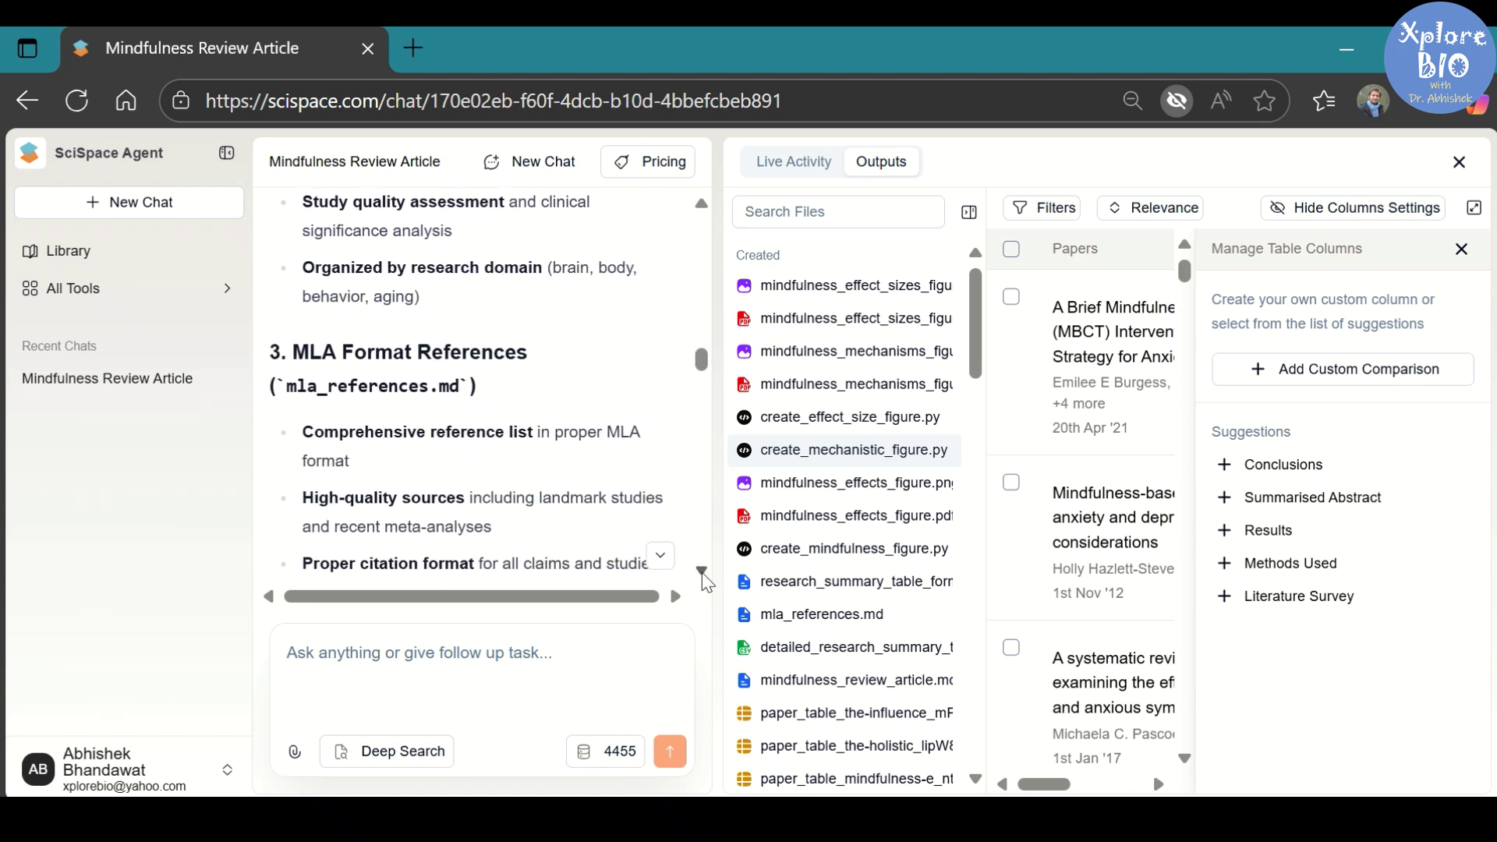
pyautogui.click(701, 570)
pyautogui.click(702, 571)
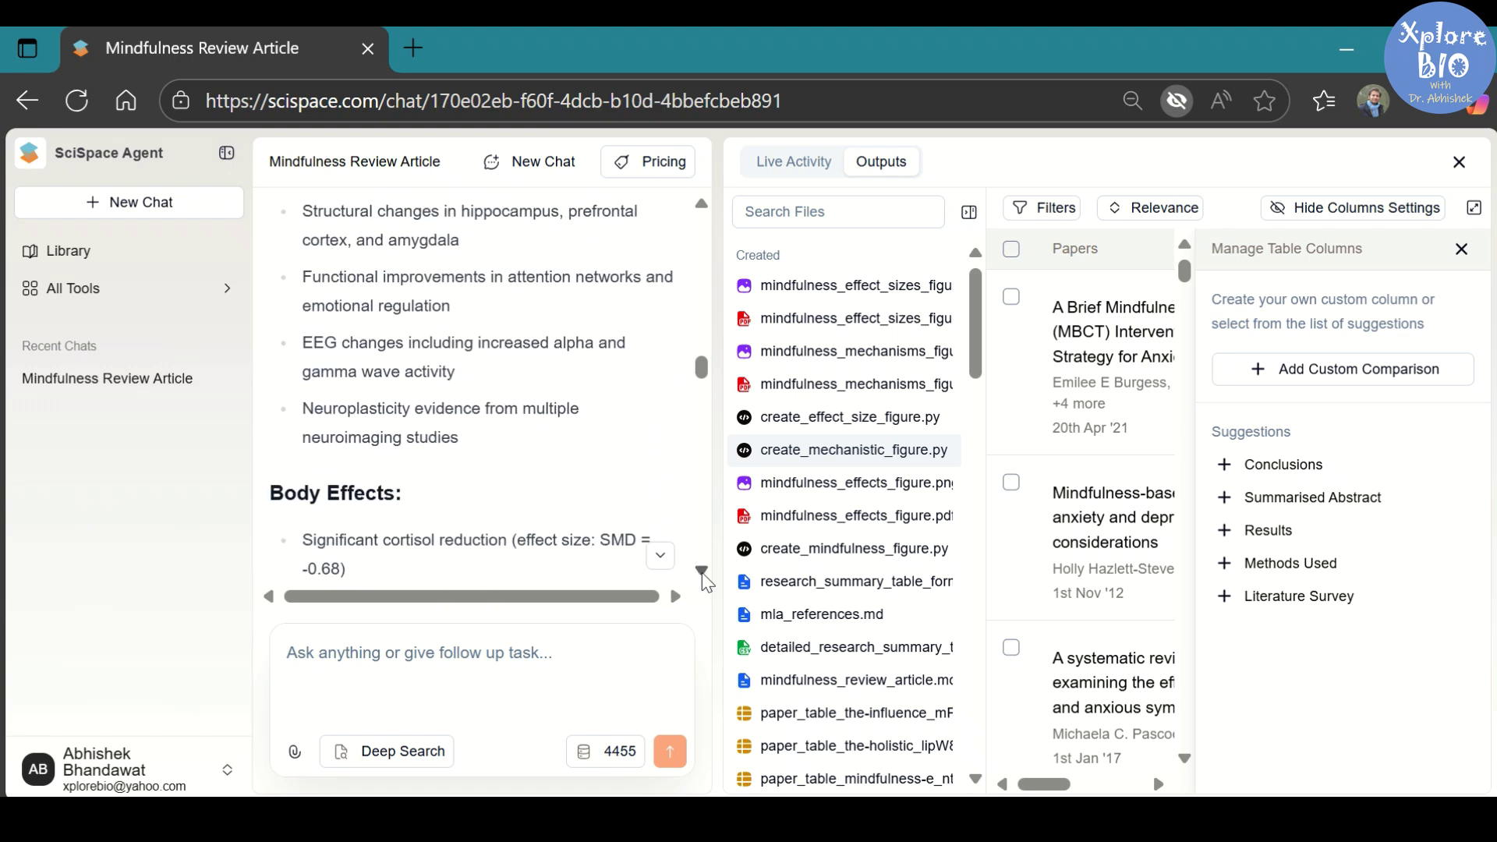
pyautogui.scroll(-2, 702, 572)
pyautogui.scroll(-2, 702, 572)
pyautogui.scroll(-2, 702, 572)
pyautogui.scroll(-2, 702, 572)
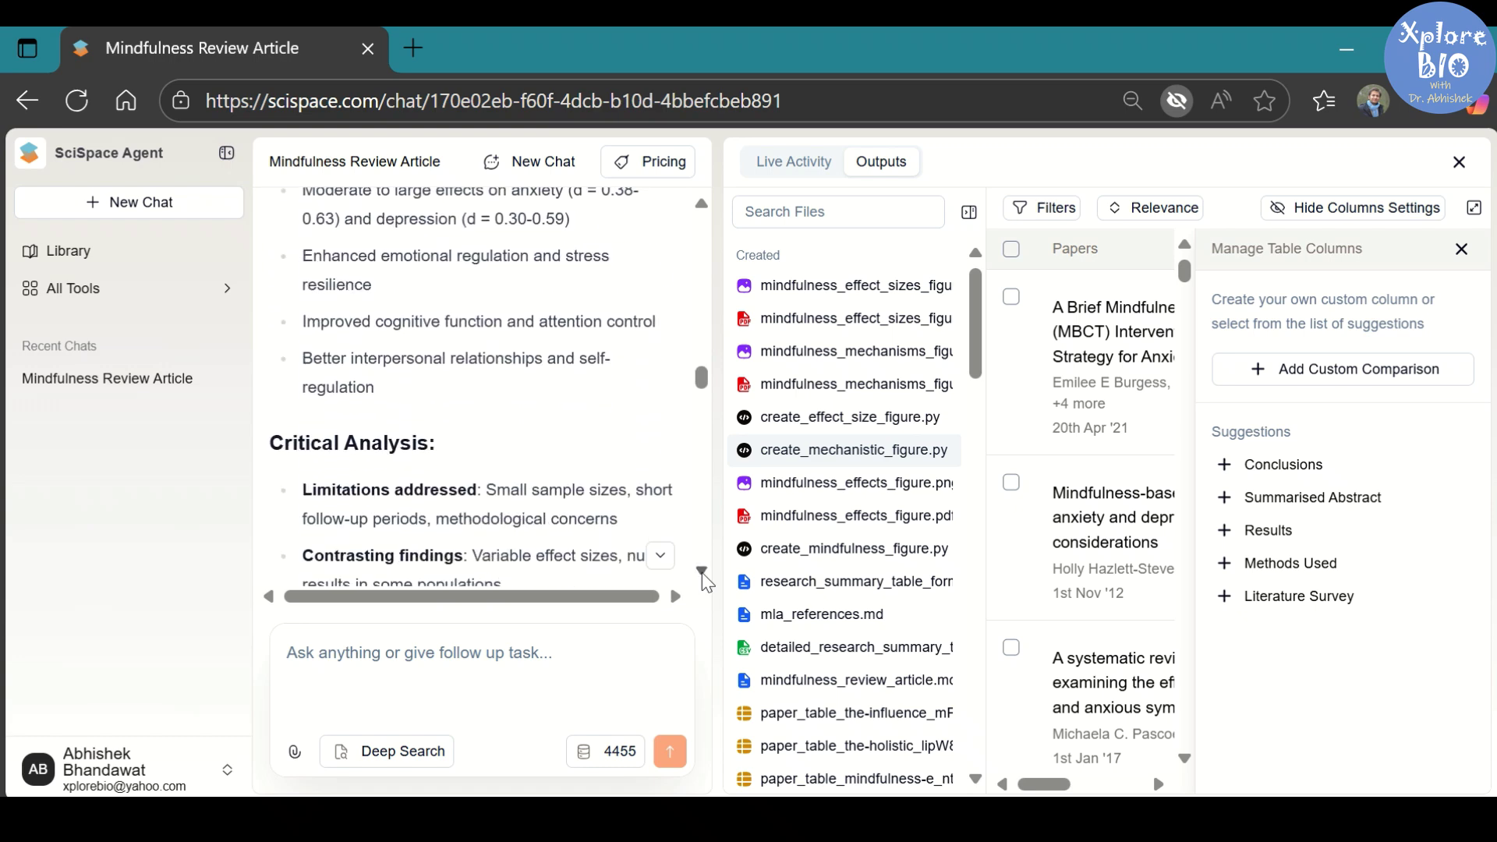
pyautogui.scroll(-1, 703, 573)
pyautogui.scroll(-2, 702, 571)
pyautogui.scroll(-1, 702, 572)
pyautogui.scroll(-1, 702, 572)
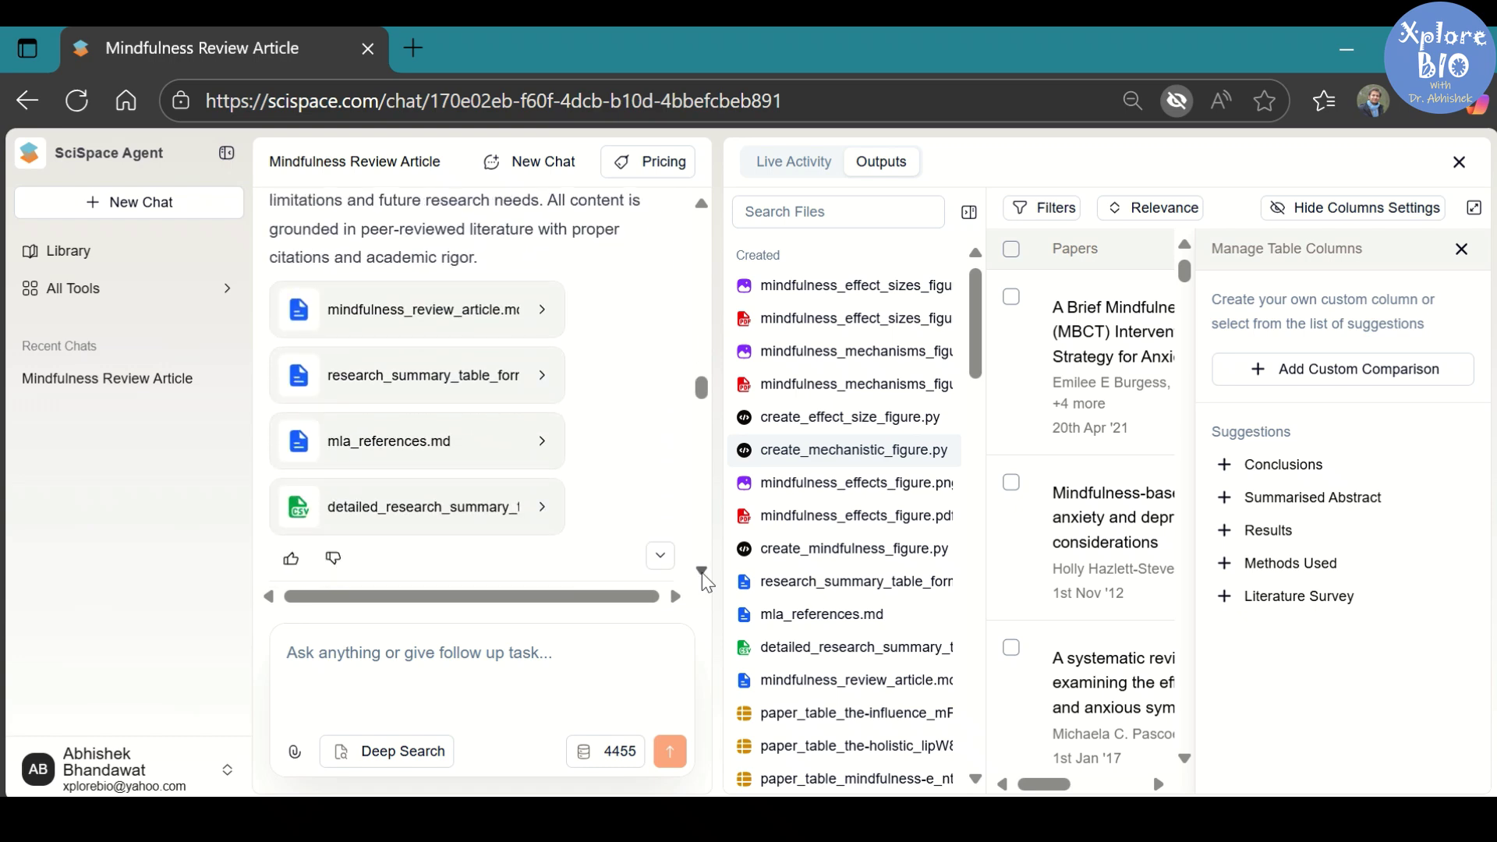
pyautogui.scroll(-1, 702, 572)
pyautogui.scroll(-1, 703, 572)
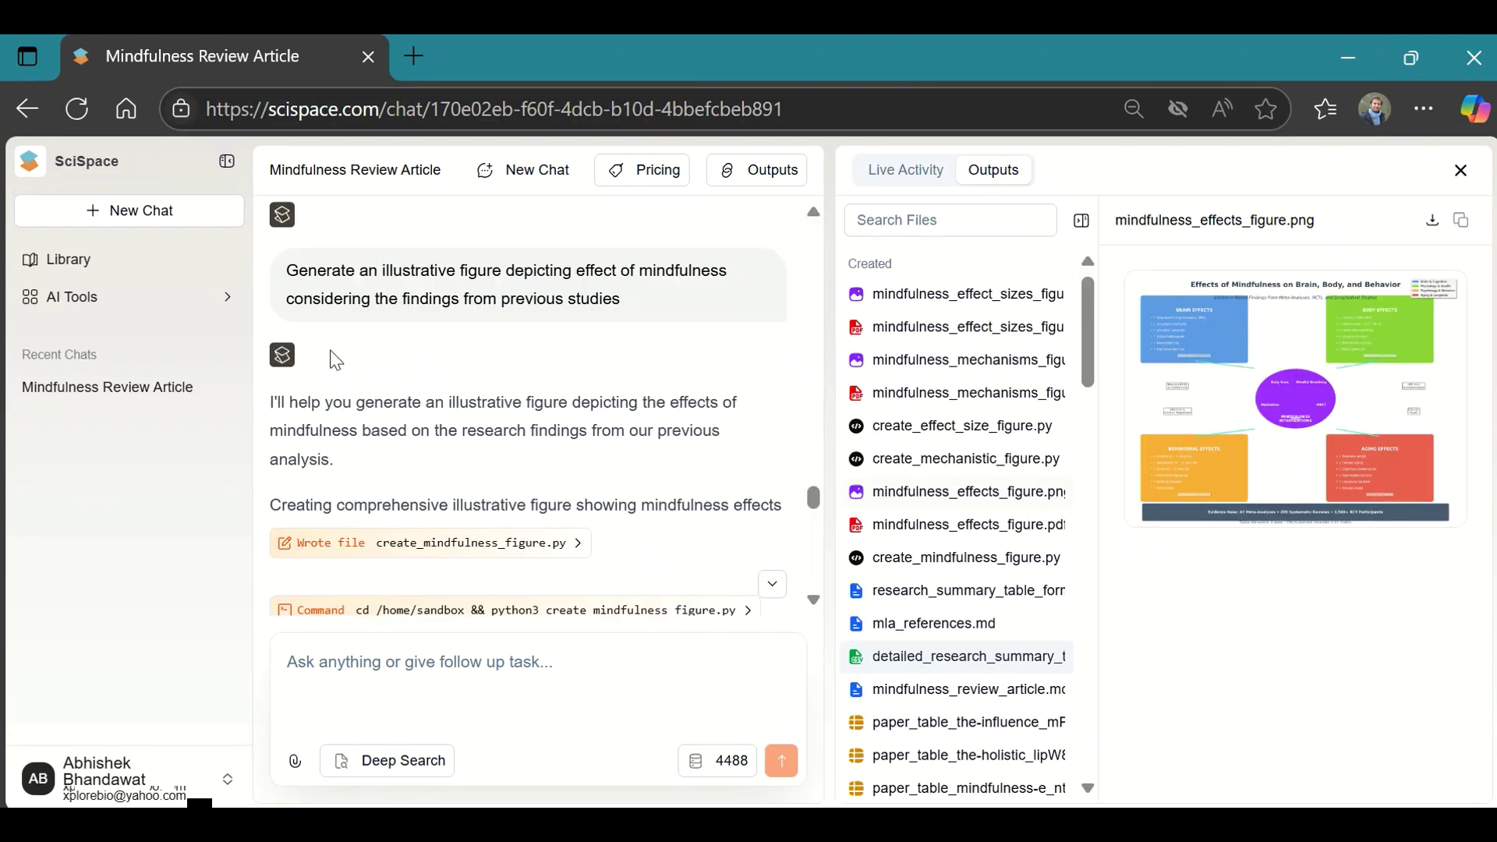
# Highlight the figure request and effect-size step, then preview mindfulness_mechanisms_figure.png
pyautogui.moveTo(286, 270); pyautogui.dragTo(626, 314)
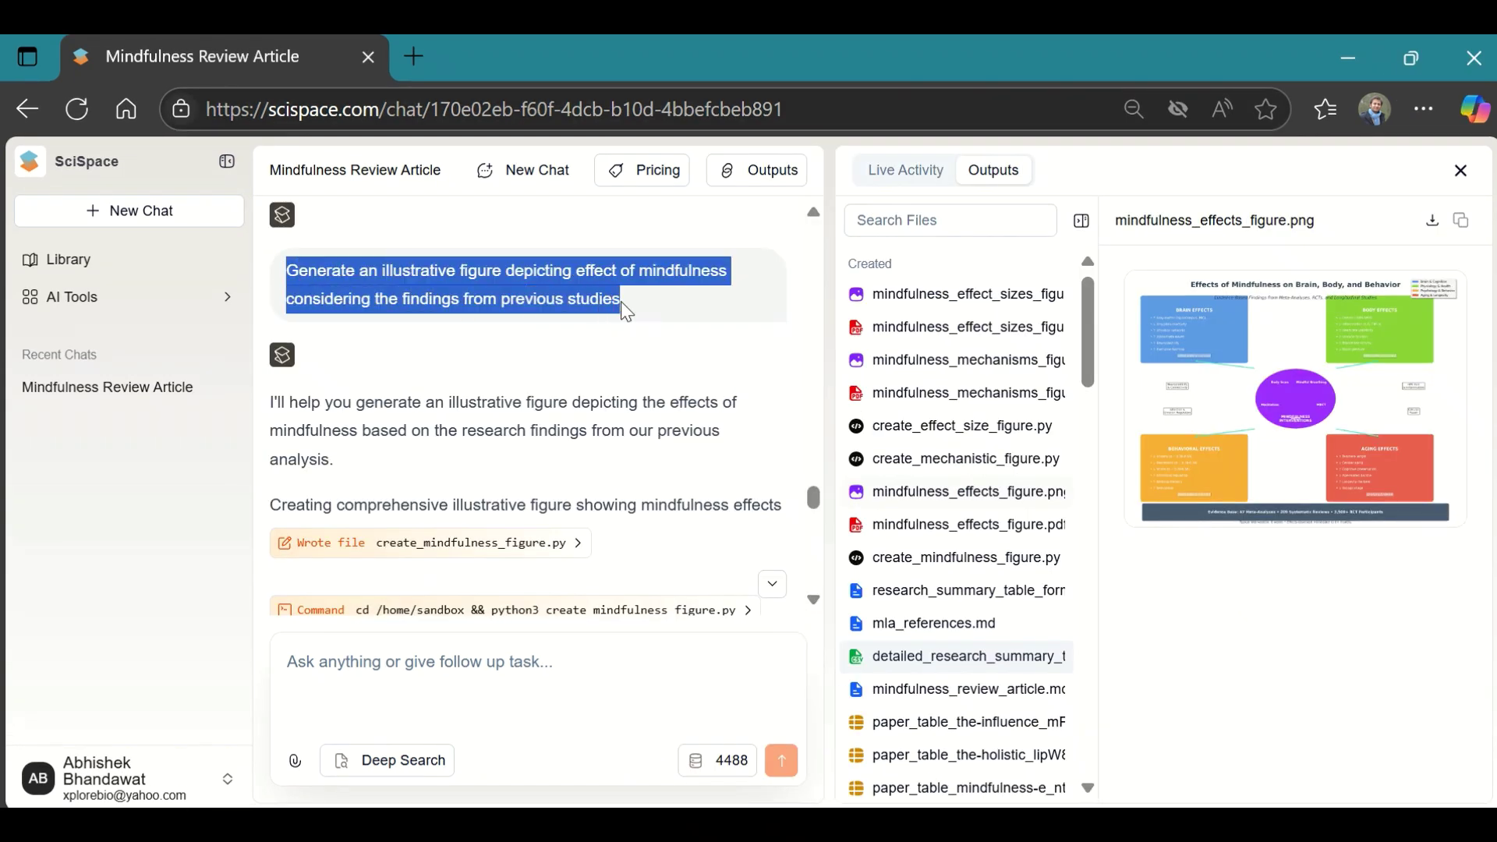
pyautogui.click(622, 301)
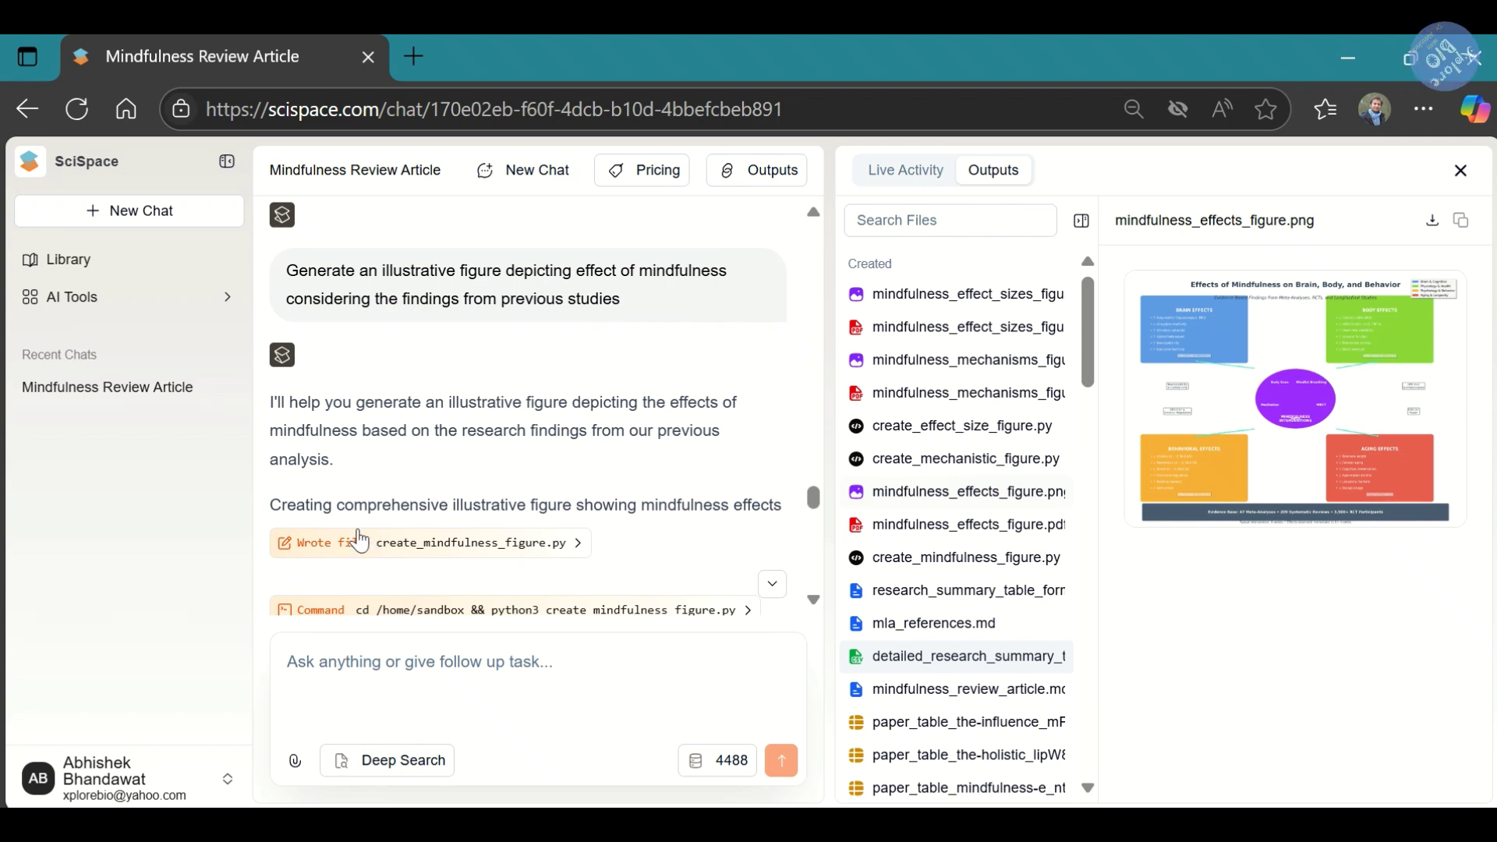
pyautogui.moveTo(449, 505); pyautogui.dragTo(720, 506)
pyautogui.scroll(-2, 718, 508)
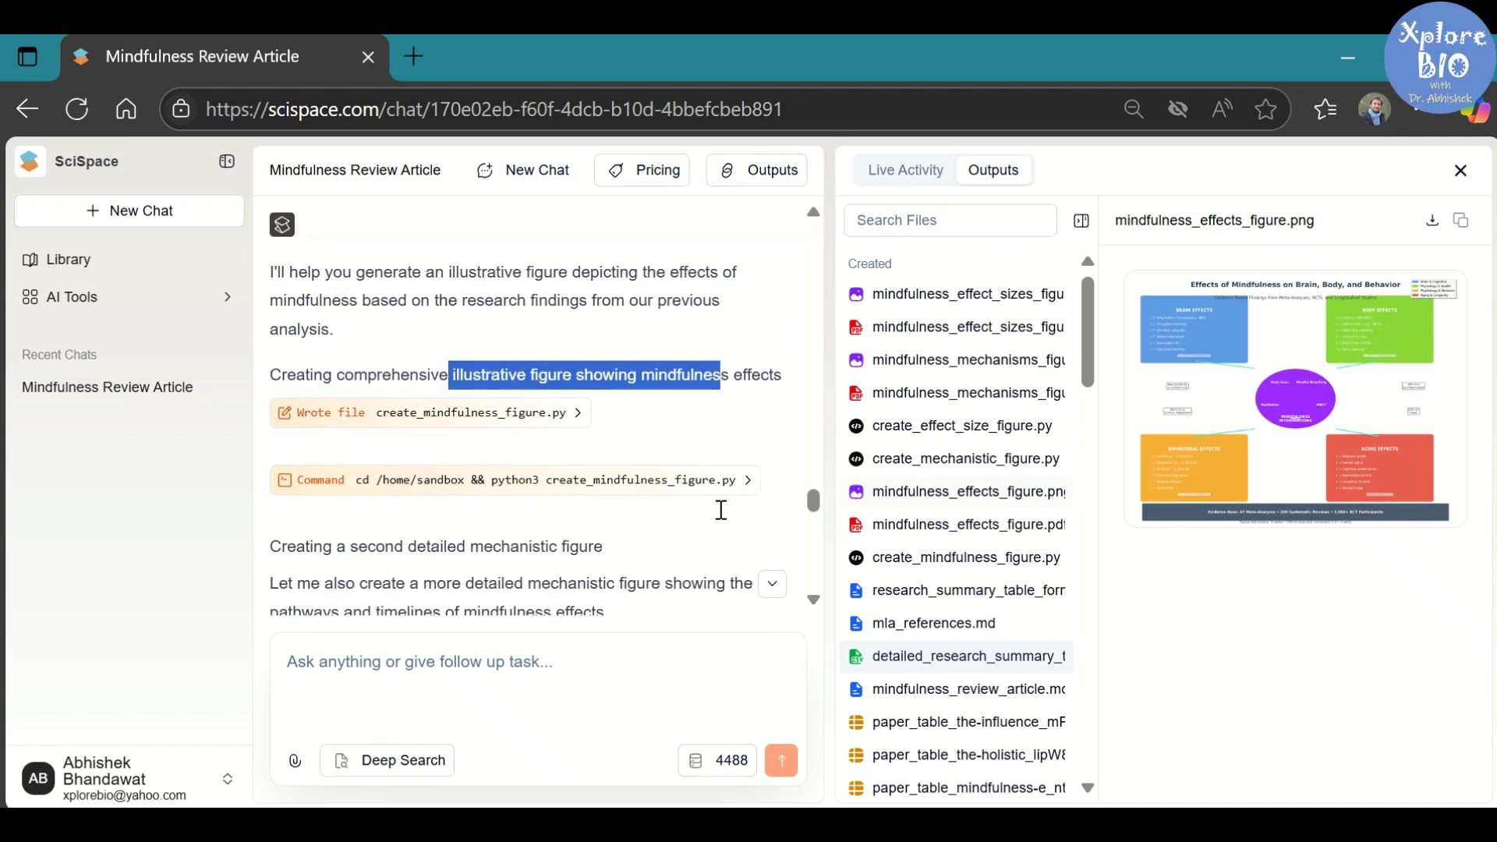
pyautogui.scroll(-2, 718, 514)
pyautogui.moveTo(312, 402); pyautogui.dragTo(611, 402)
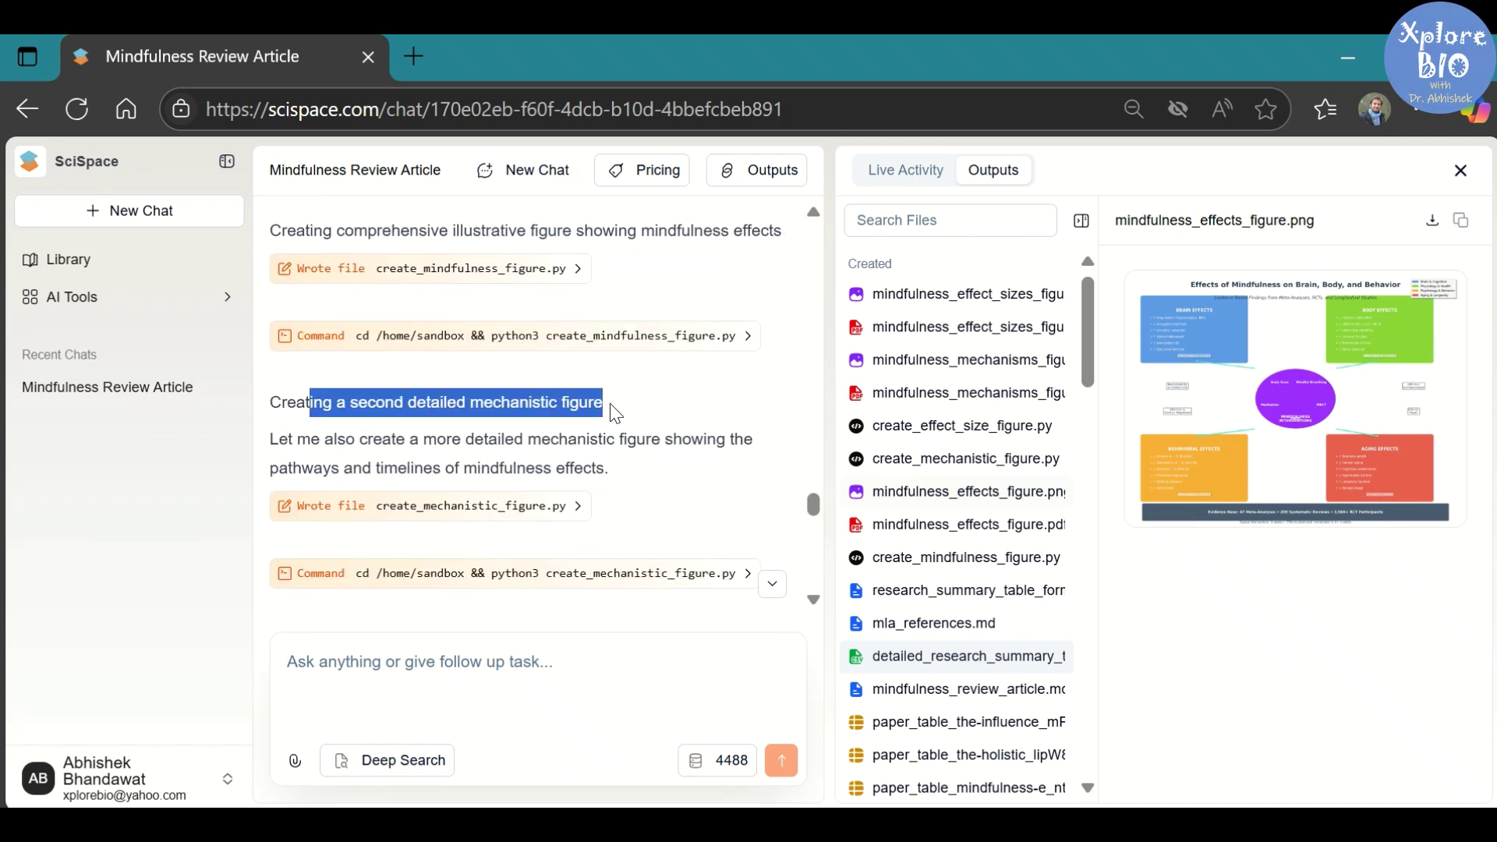
pyautogui.scroll(-2, 680, 460)
pyautogui.scroll(-2, 659, 467)
pyautogui.moveTo(298, 375); pyautogui.dragTo(579, 374)
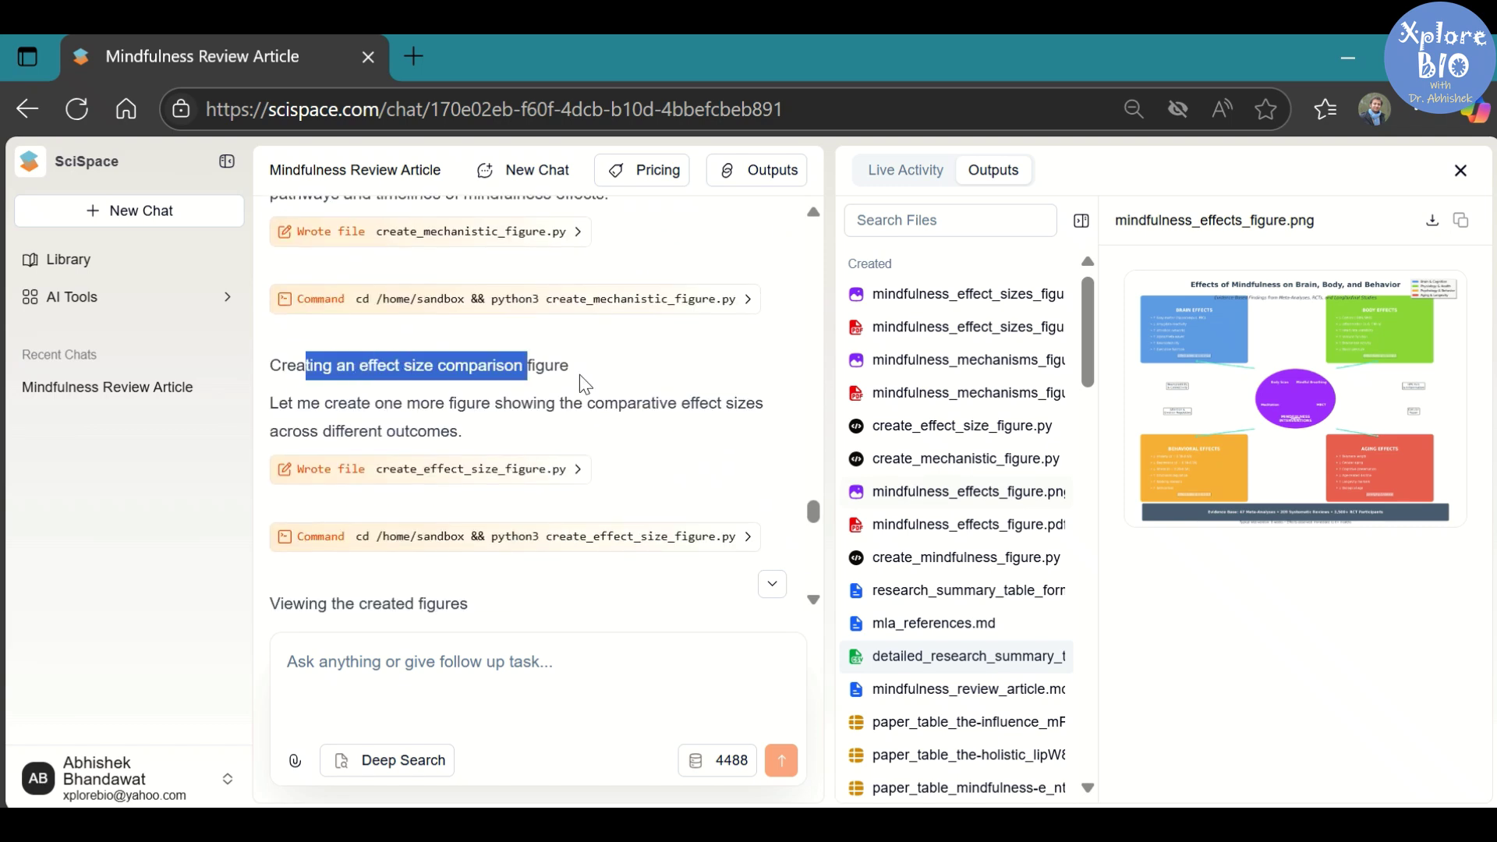
pyautogui.click(581, 375)
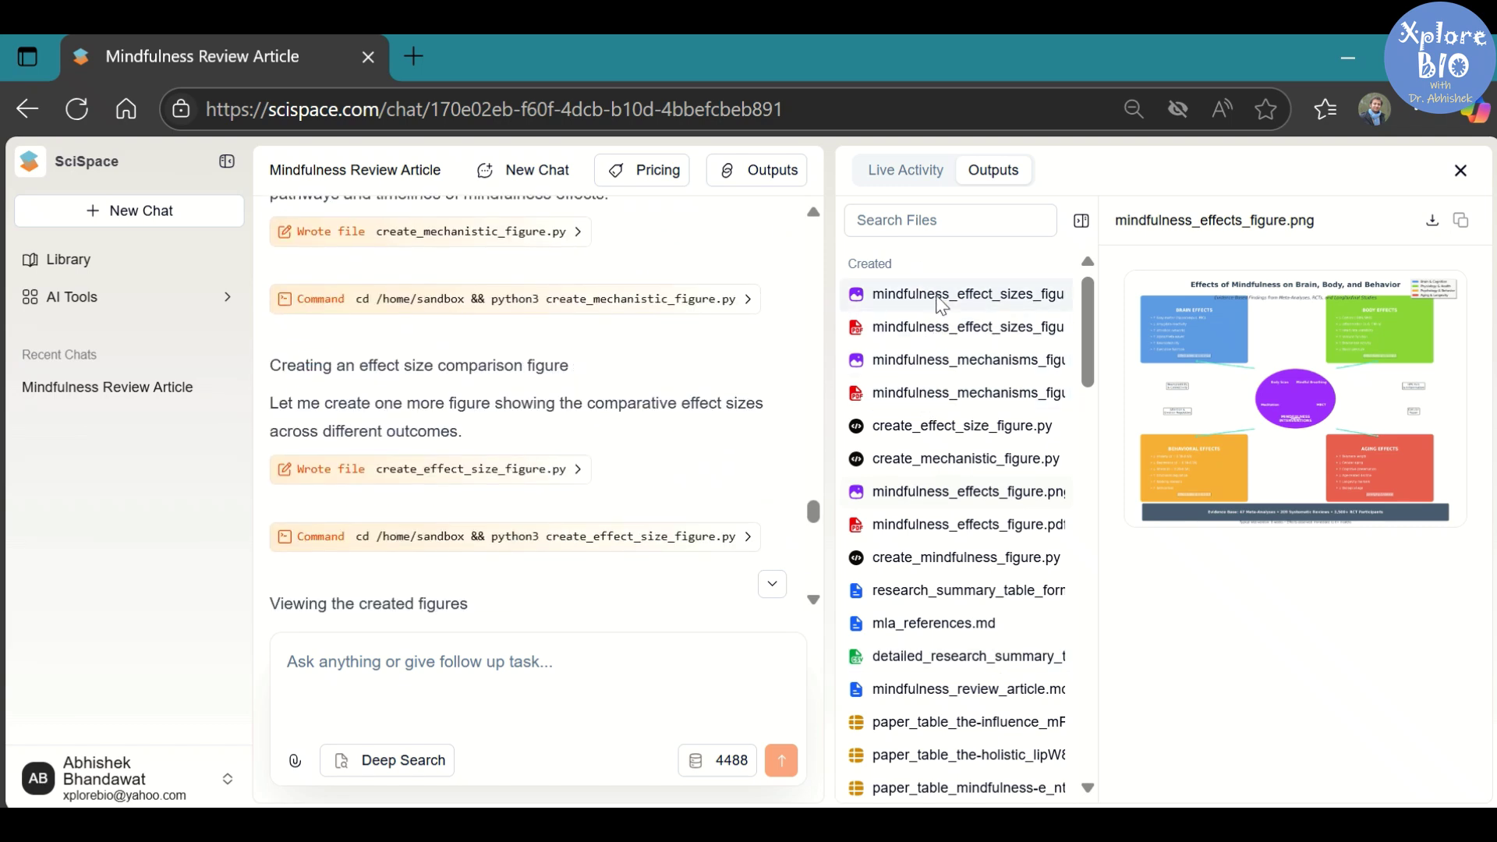
pyautogui.click(936, 361)
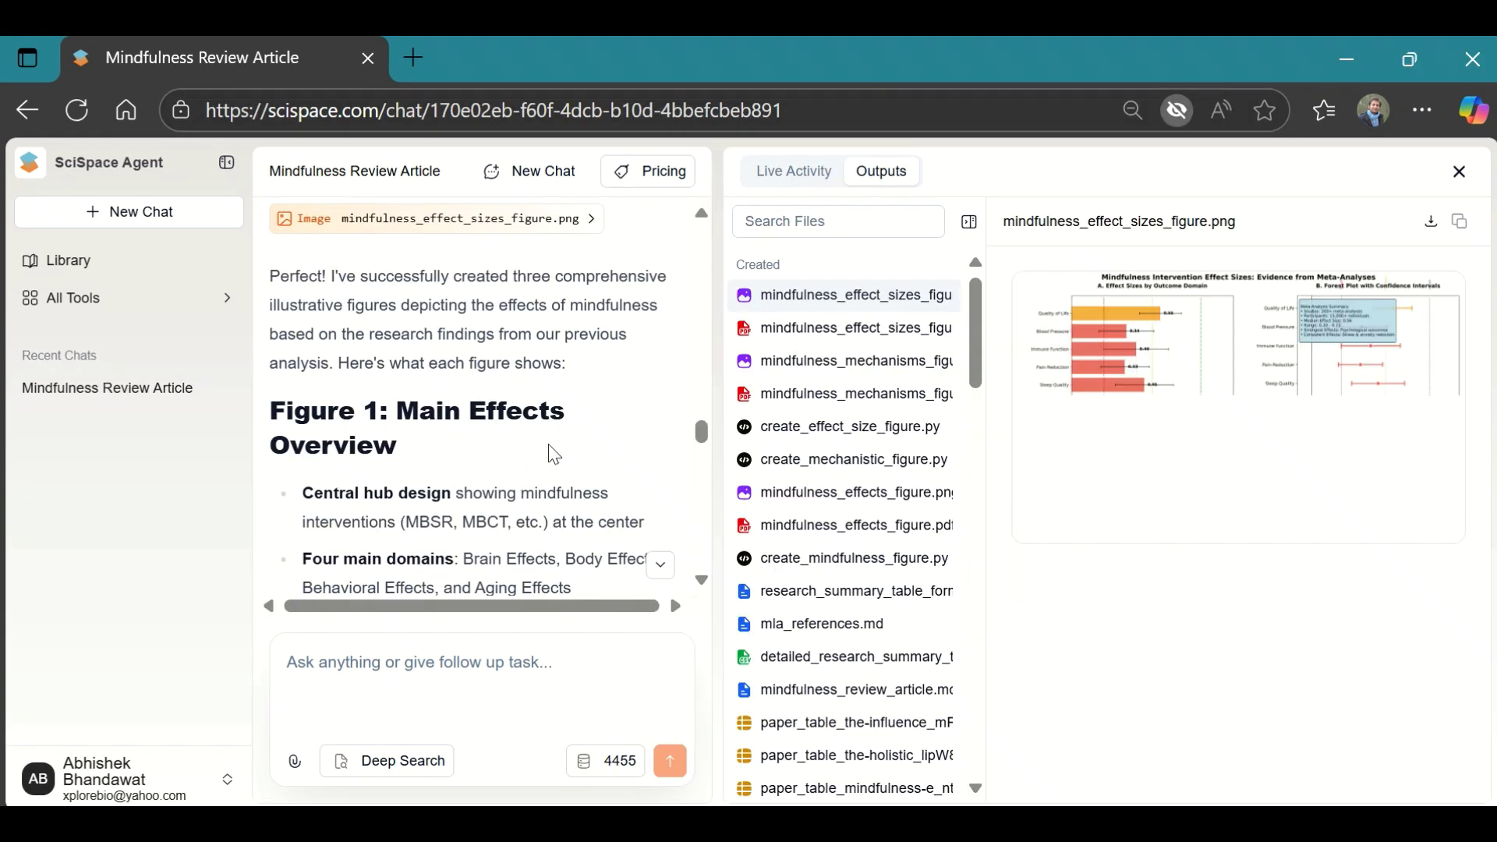
# Preview the main mindfulness effects figure, then the mechanistic pathways figure again, from Outputs
pyautogui.click(761, 495)
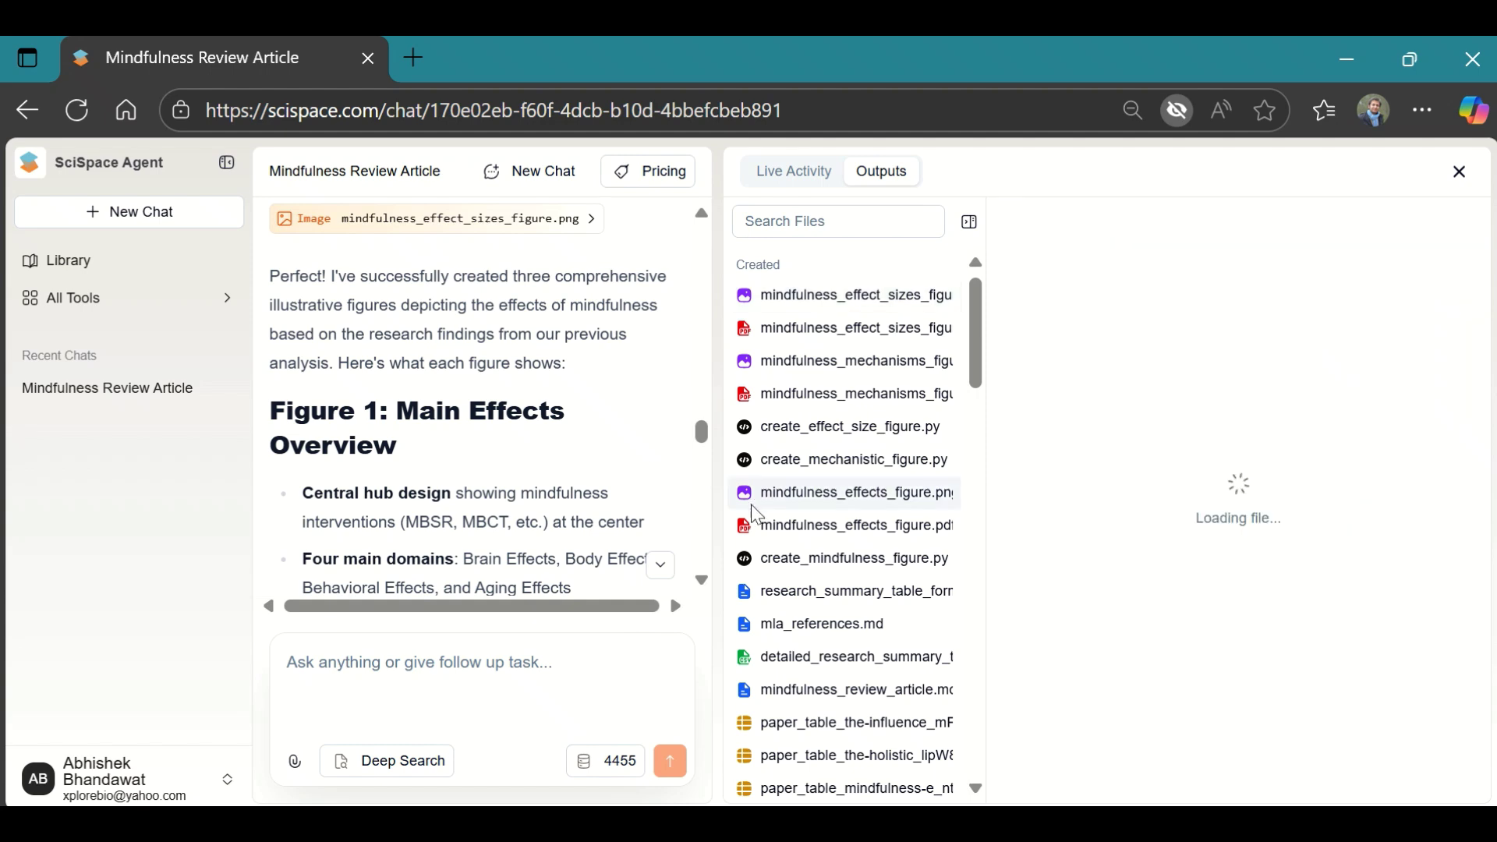
pyautogui.click(702, 581)
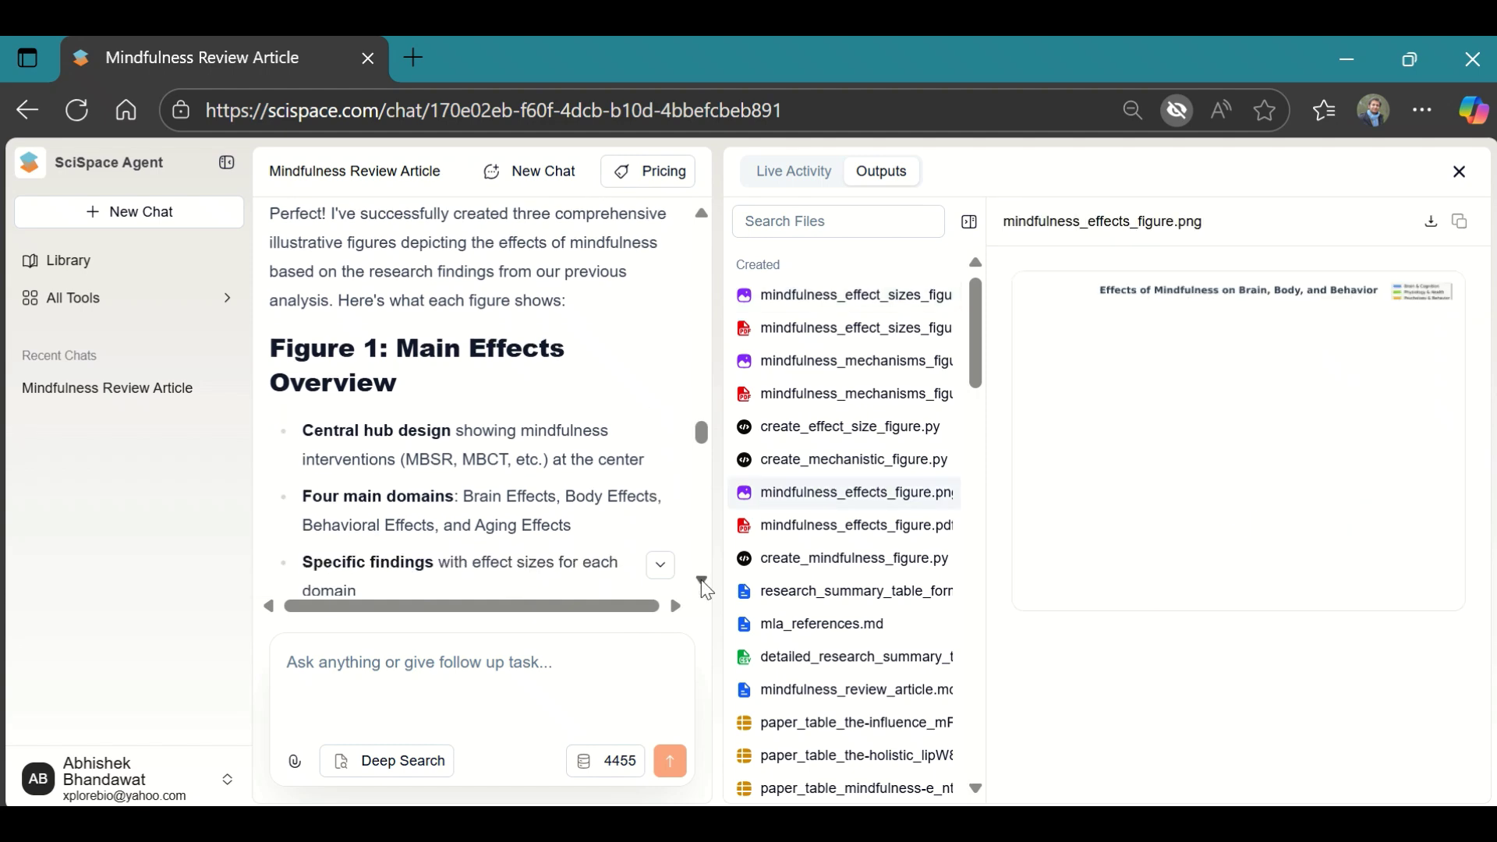
pyautogui.click(702, 581)
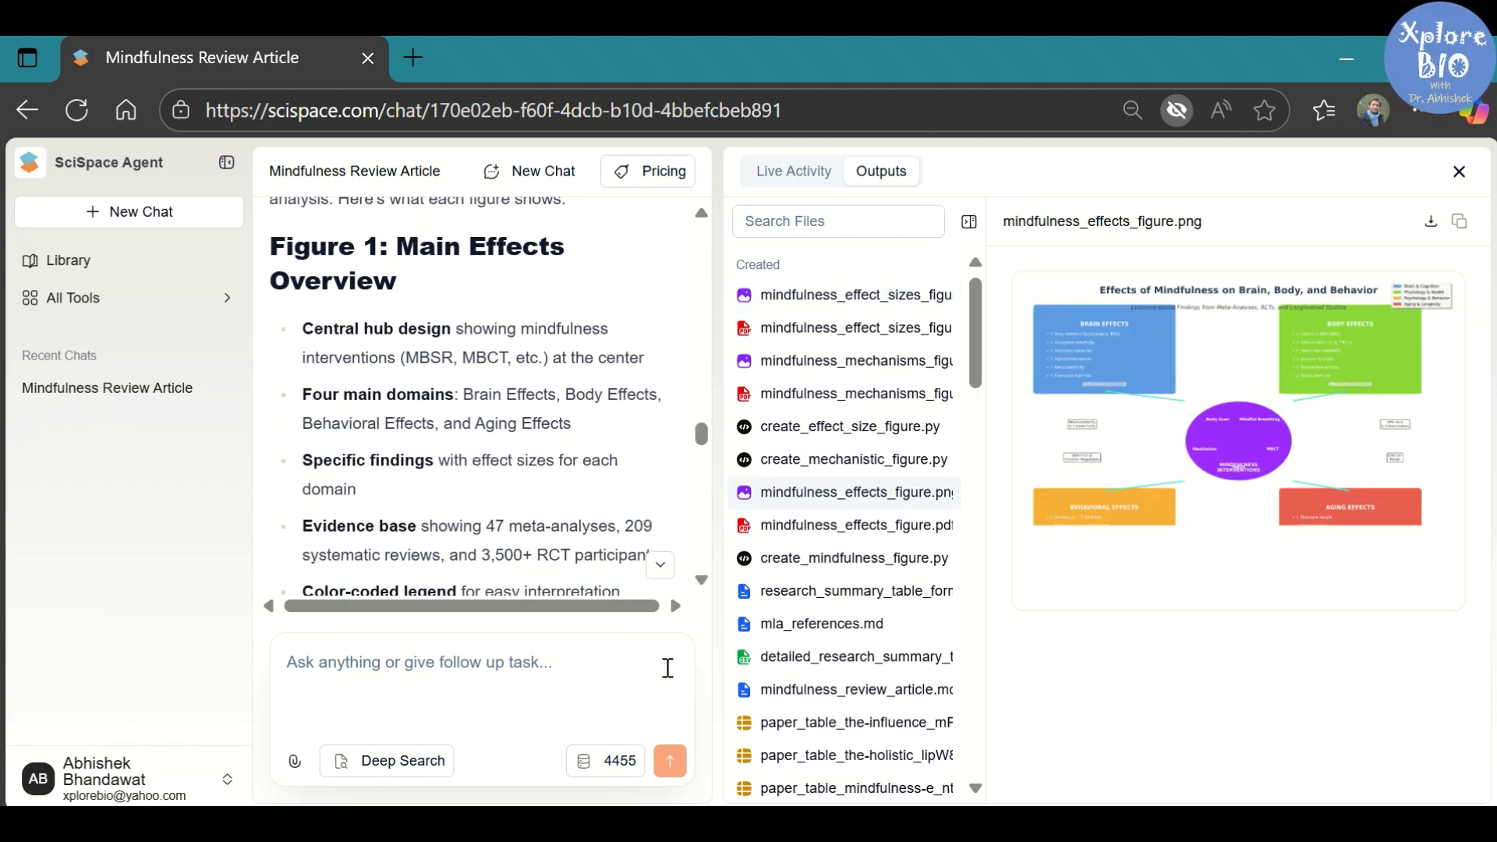
pyautogui.click(702, 582)
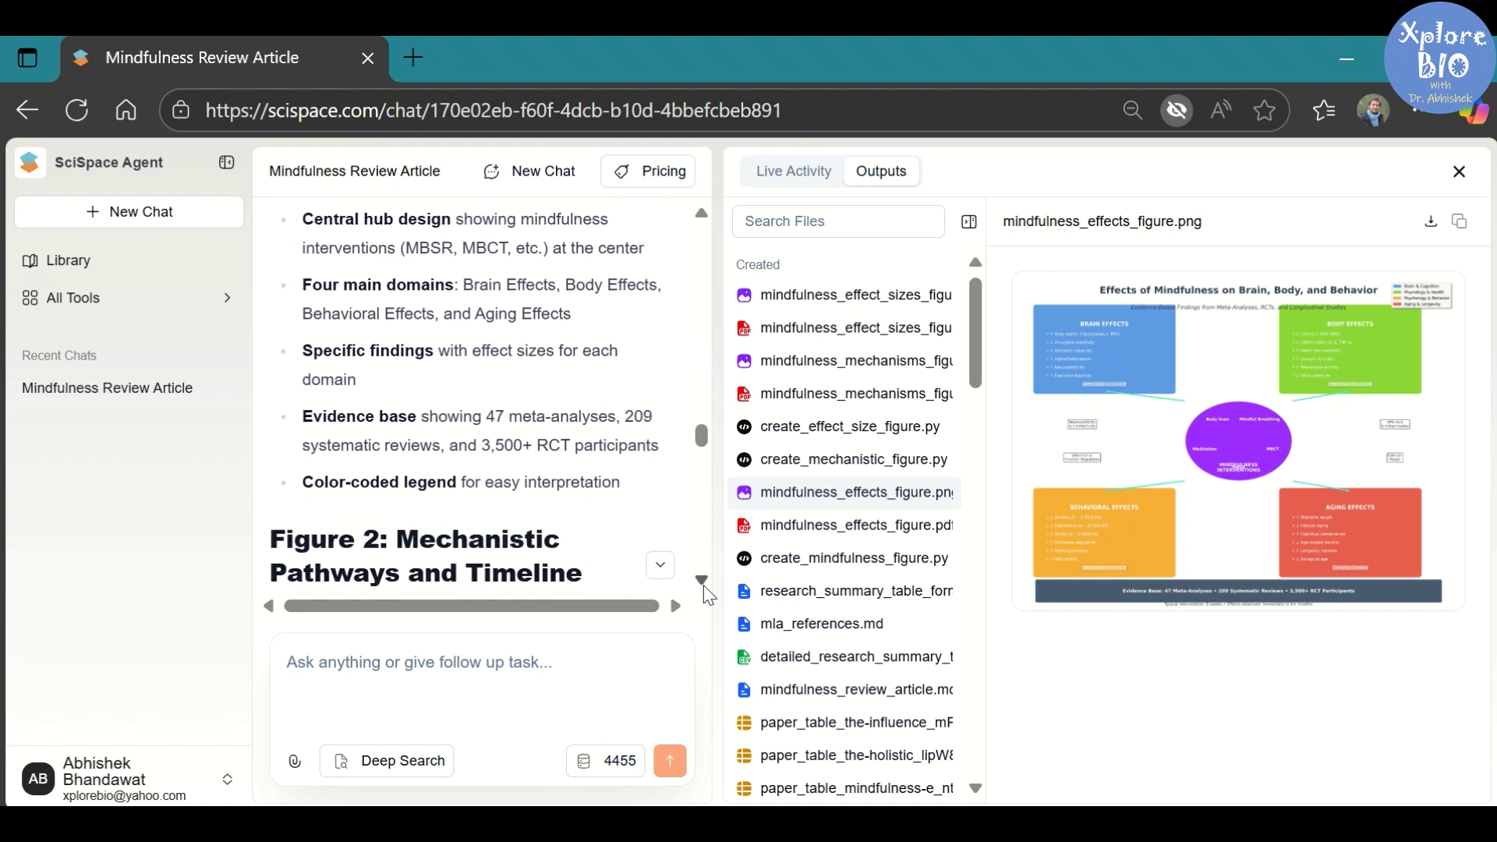
pyautogui.click(701, 581)
pyautogui.click(703, 582)
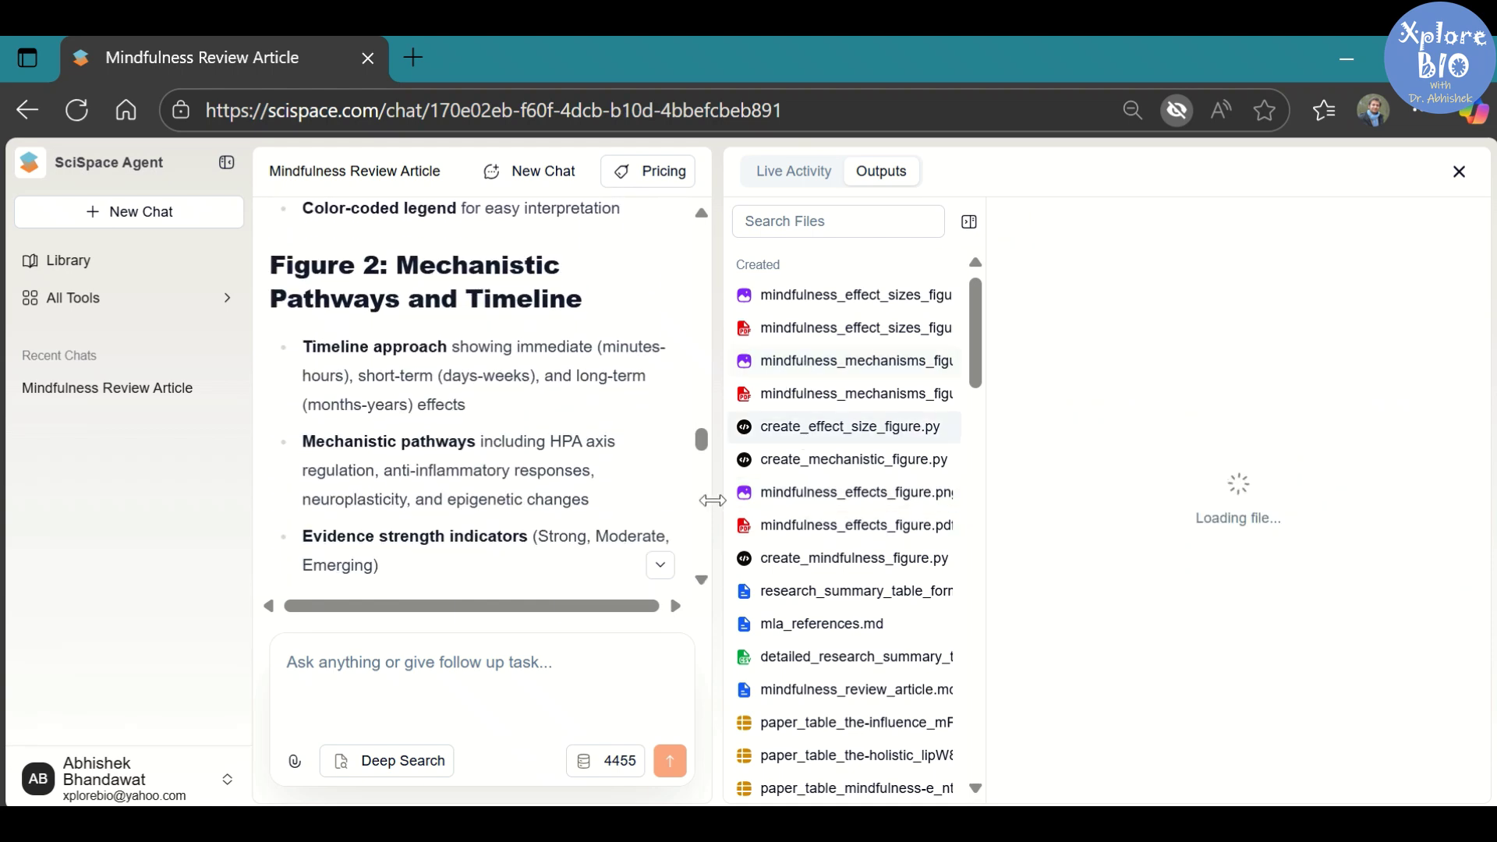
pyautogui.click(702, 582)
pyautogui.click(702, 581)
pyautogui.click(702, 582)
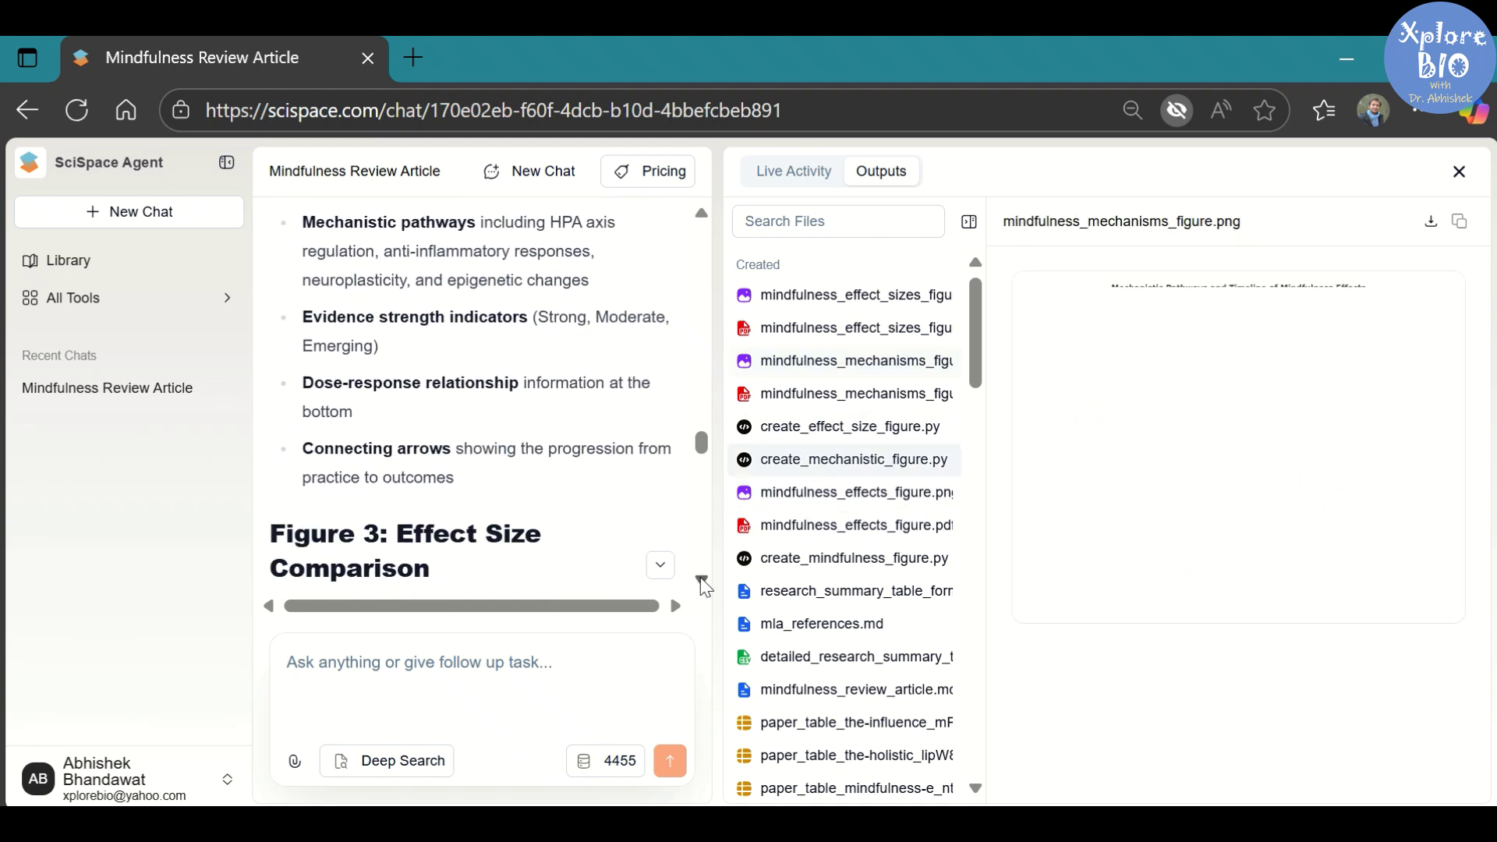
pyautogui.click(702, 581)
pyautogui.click(702, 581)
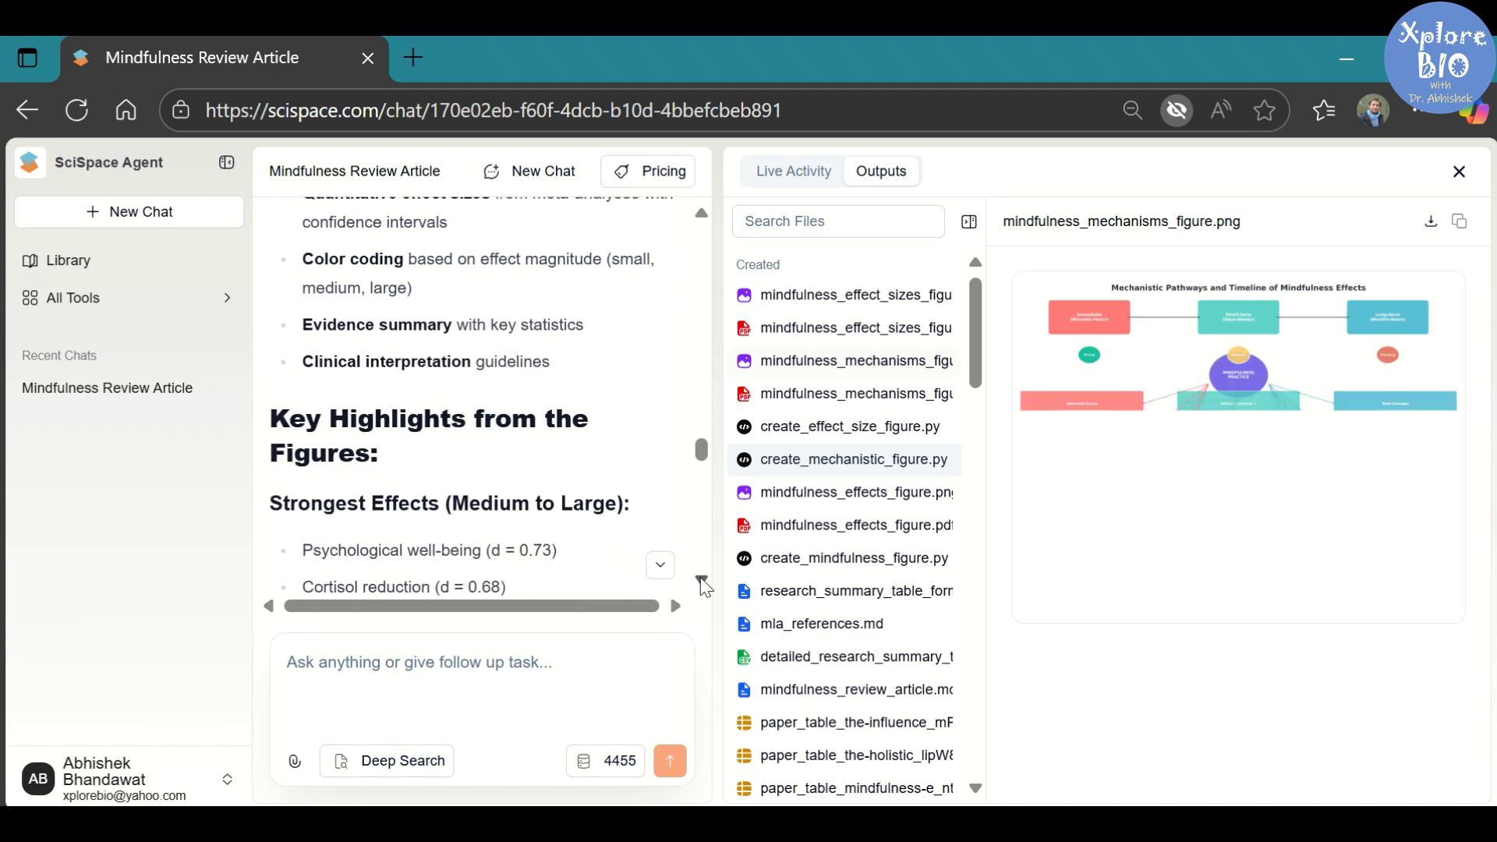
pyautogui.click(703, 582)
pyautogui.click(702, 582)
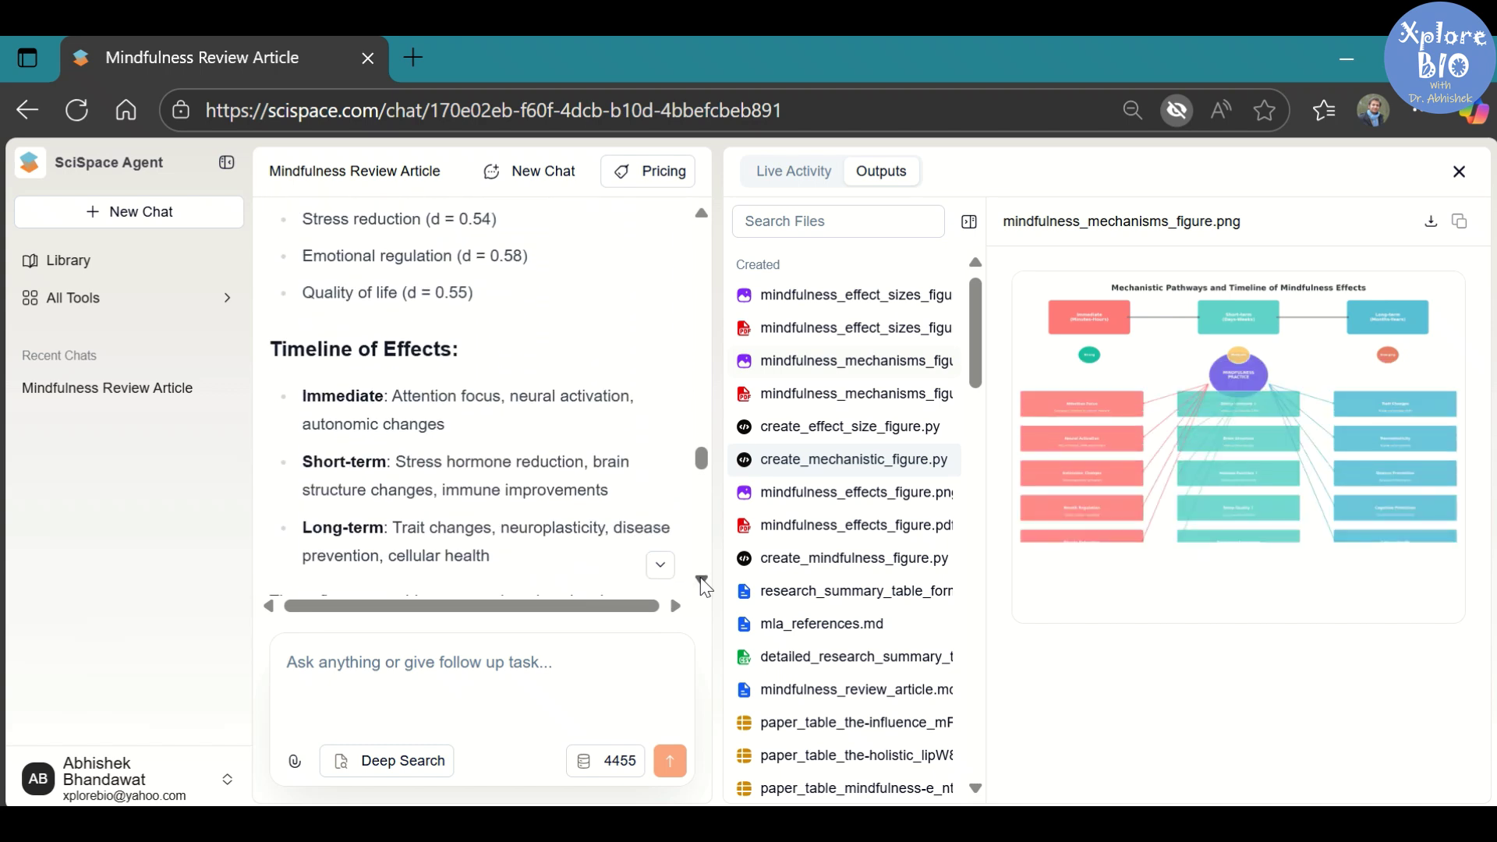
pyautogui.click(702, 581)
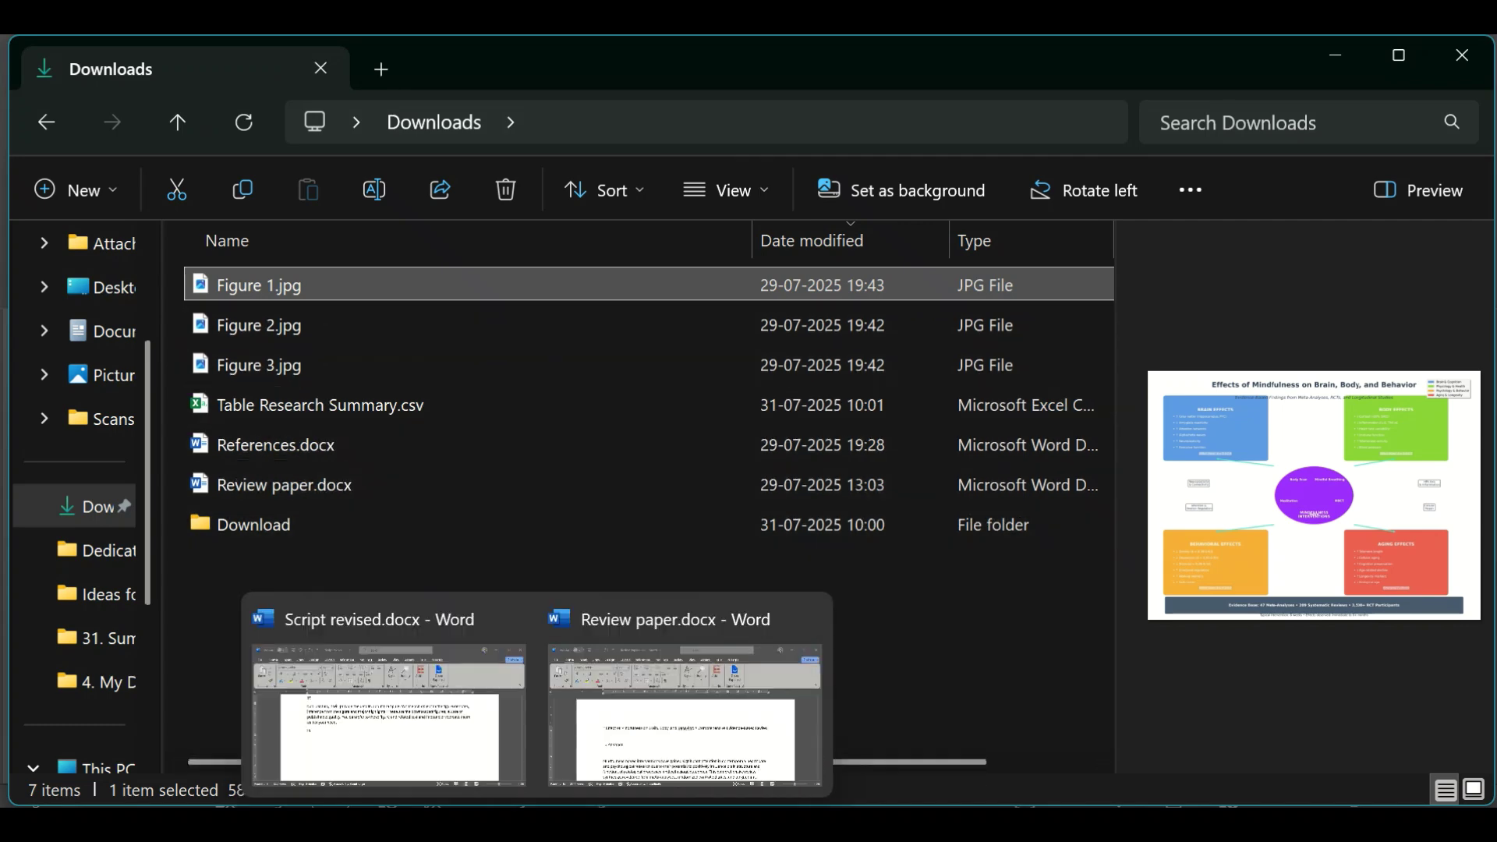
# Bring the downloaded Review paper.docx up in Word from the taskbar
pyautogui.click(637, 737)
pyautogui.scroll(-1, 682, 528)
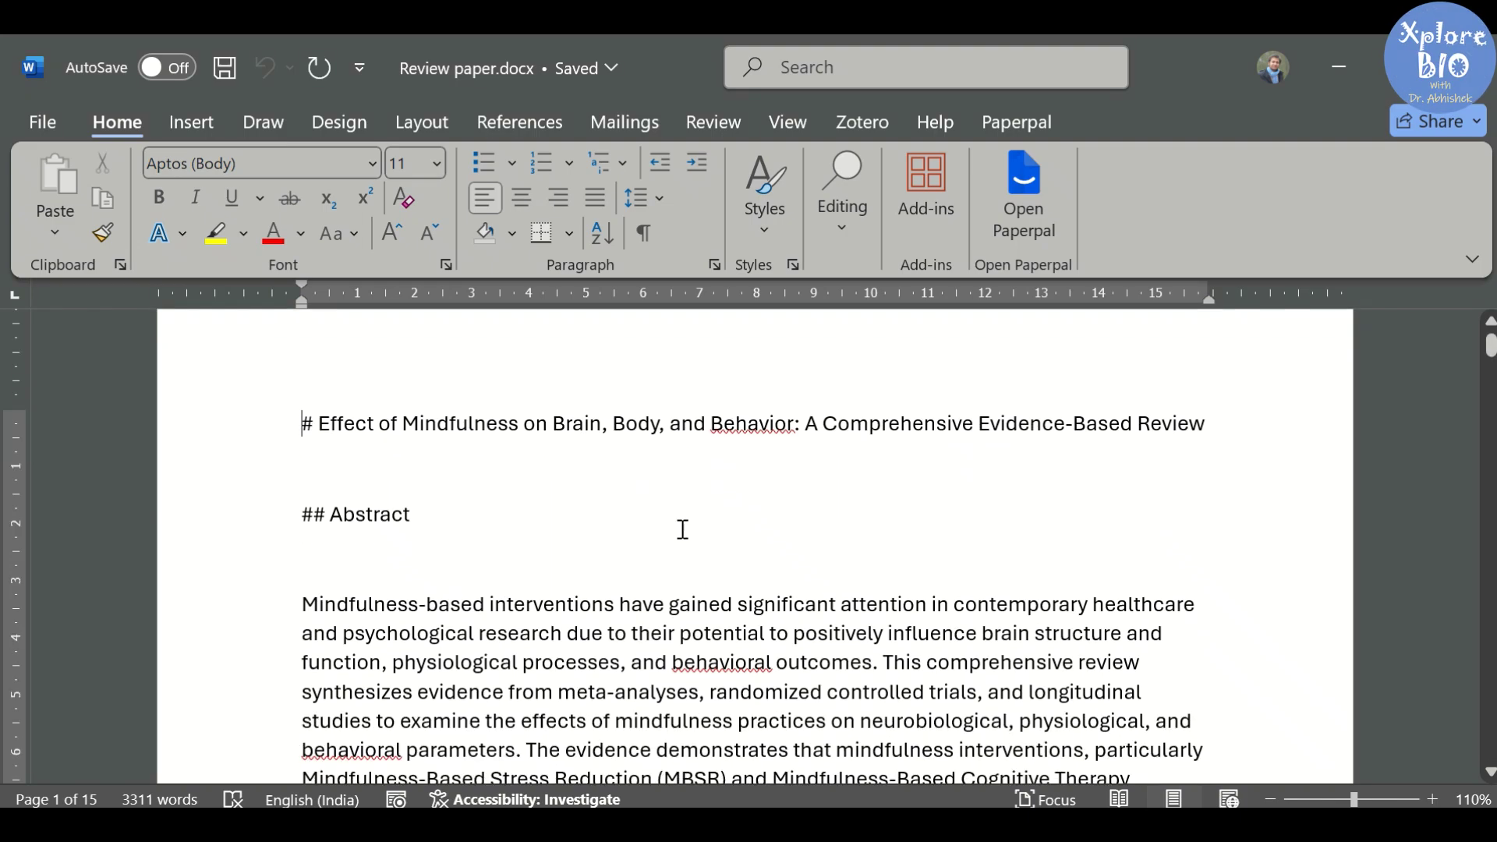
pyautogui.scroll(-5, 681, 527)
pyautogui.scroll(-1, 683, 527)
pyautogui.scroll(-3, 682, 528)
pyautogui.scroll(-5, 682, 528)
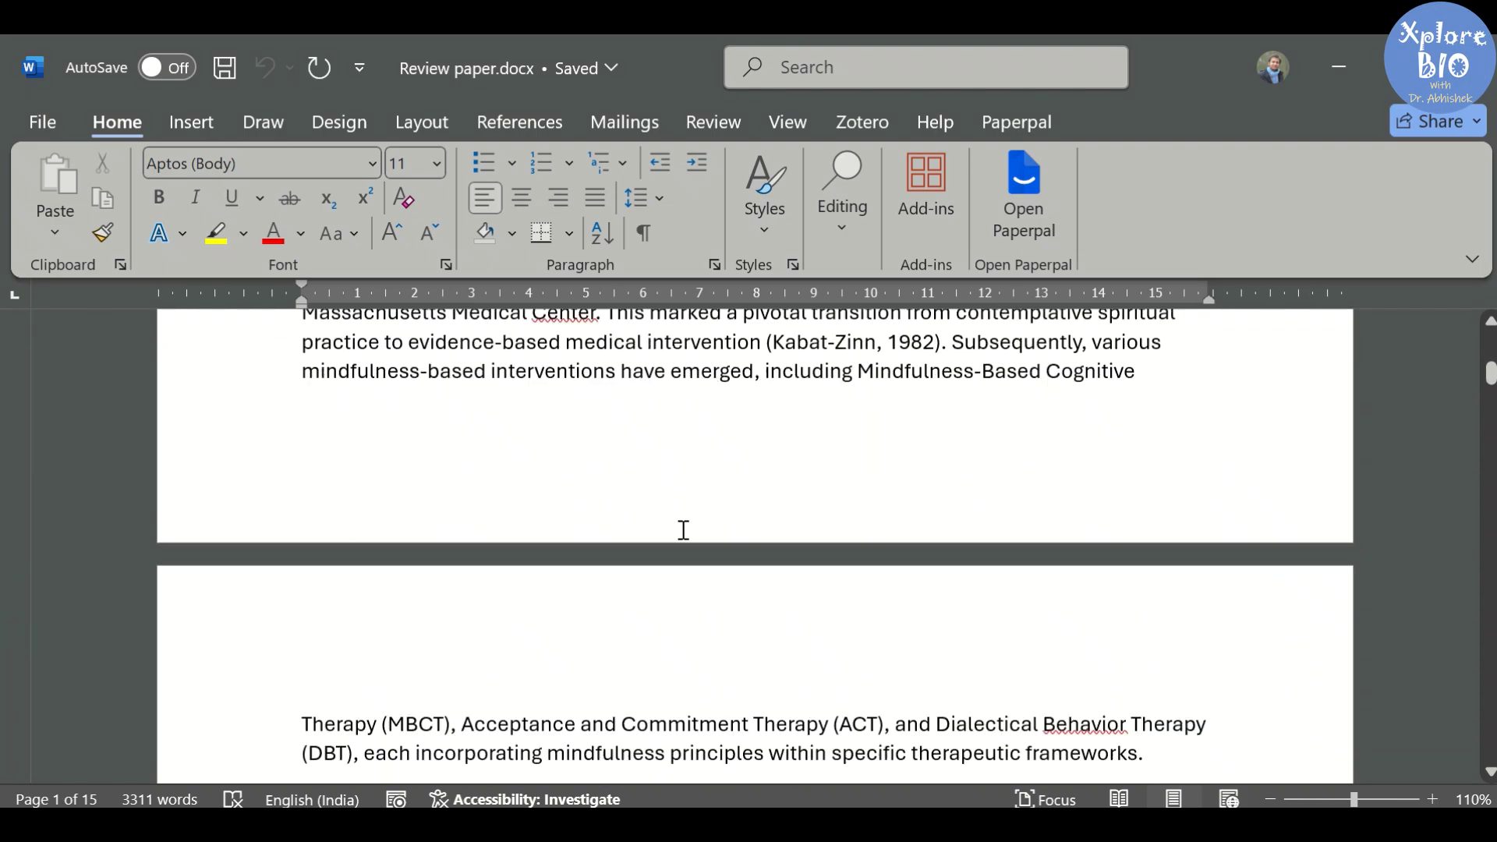
pyautogui.scroll(-5, 682, 527)
pyautogui.scroll(-5, 682, 527)
pyautogui.scroll(-4, 684, 530)
pyautogui.scroll(-3, 749, 530)
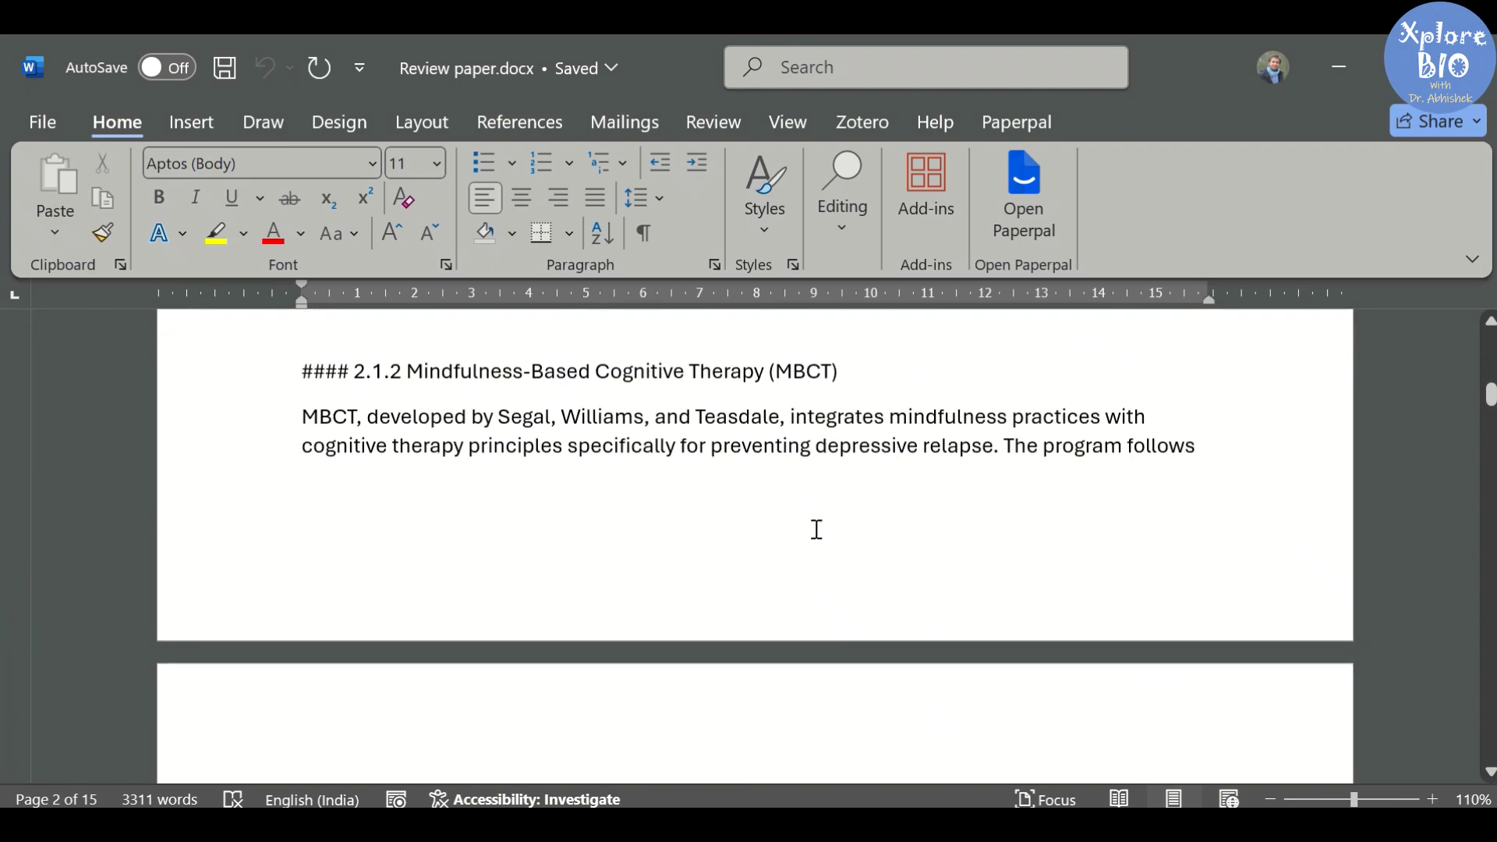
pyautogui.scroll(-4, 816, 527)
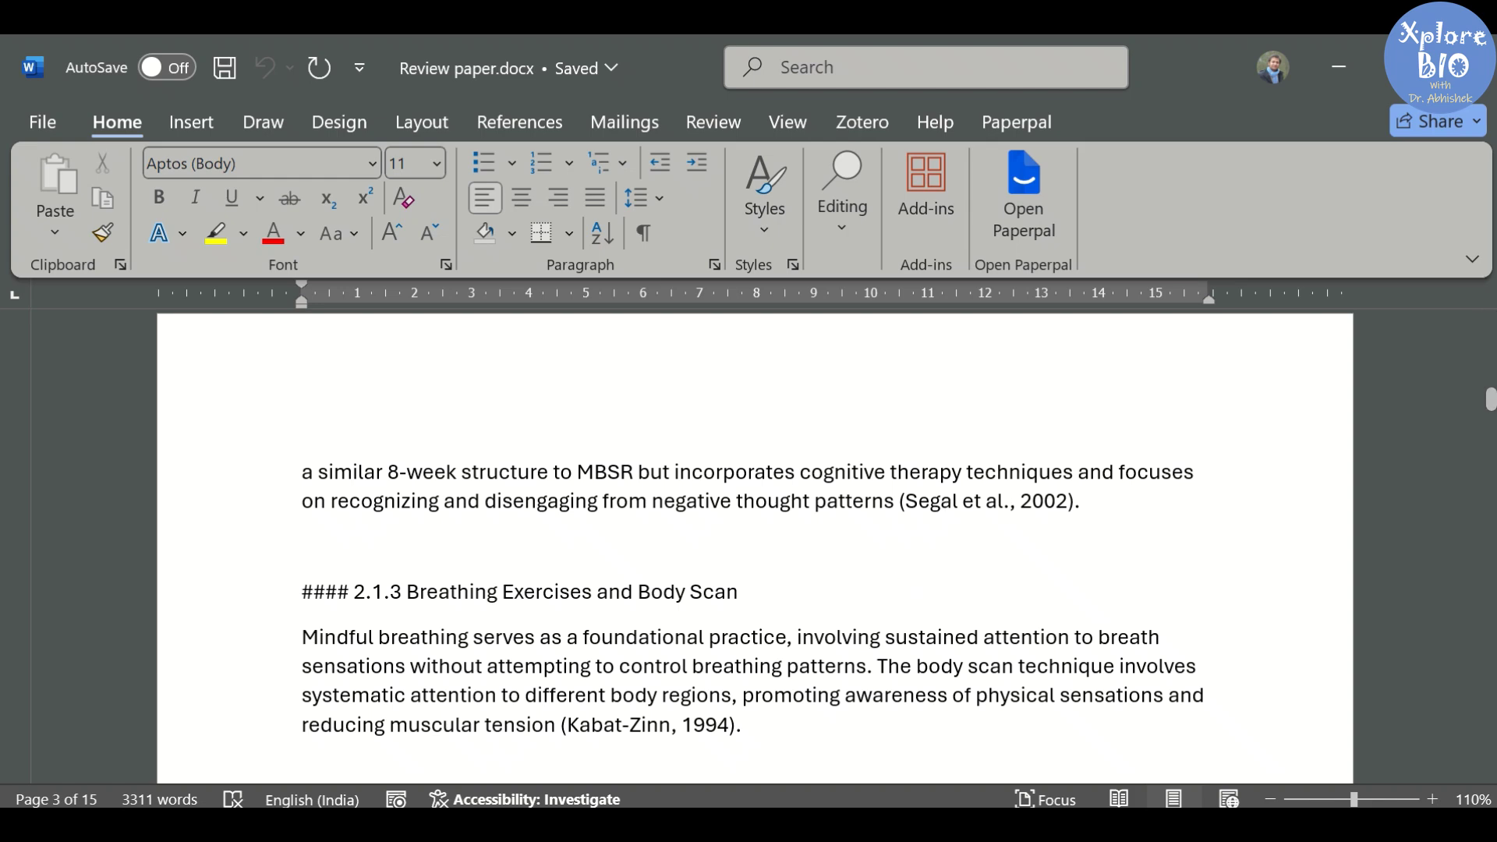
pyautogui.scroll(-1, 619, 603)
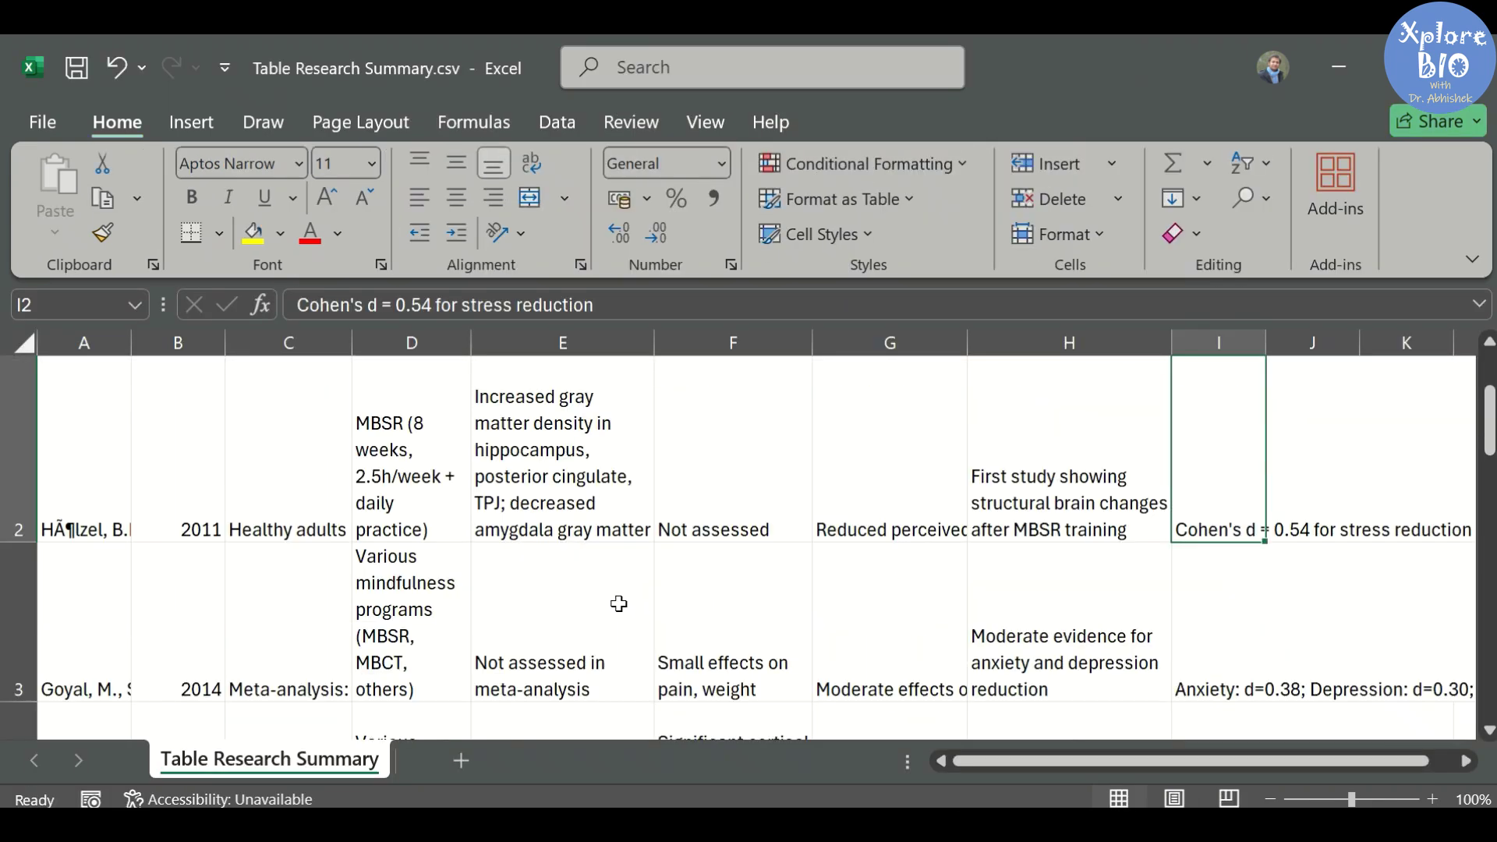
pyautogui.scroll(-2, 619, 604)
pyautogui.scroll(-1, 619, 604)
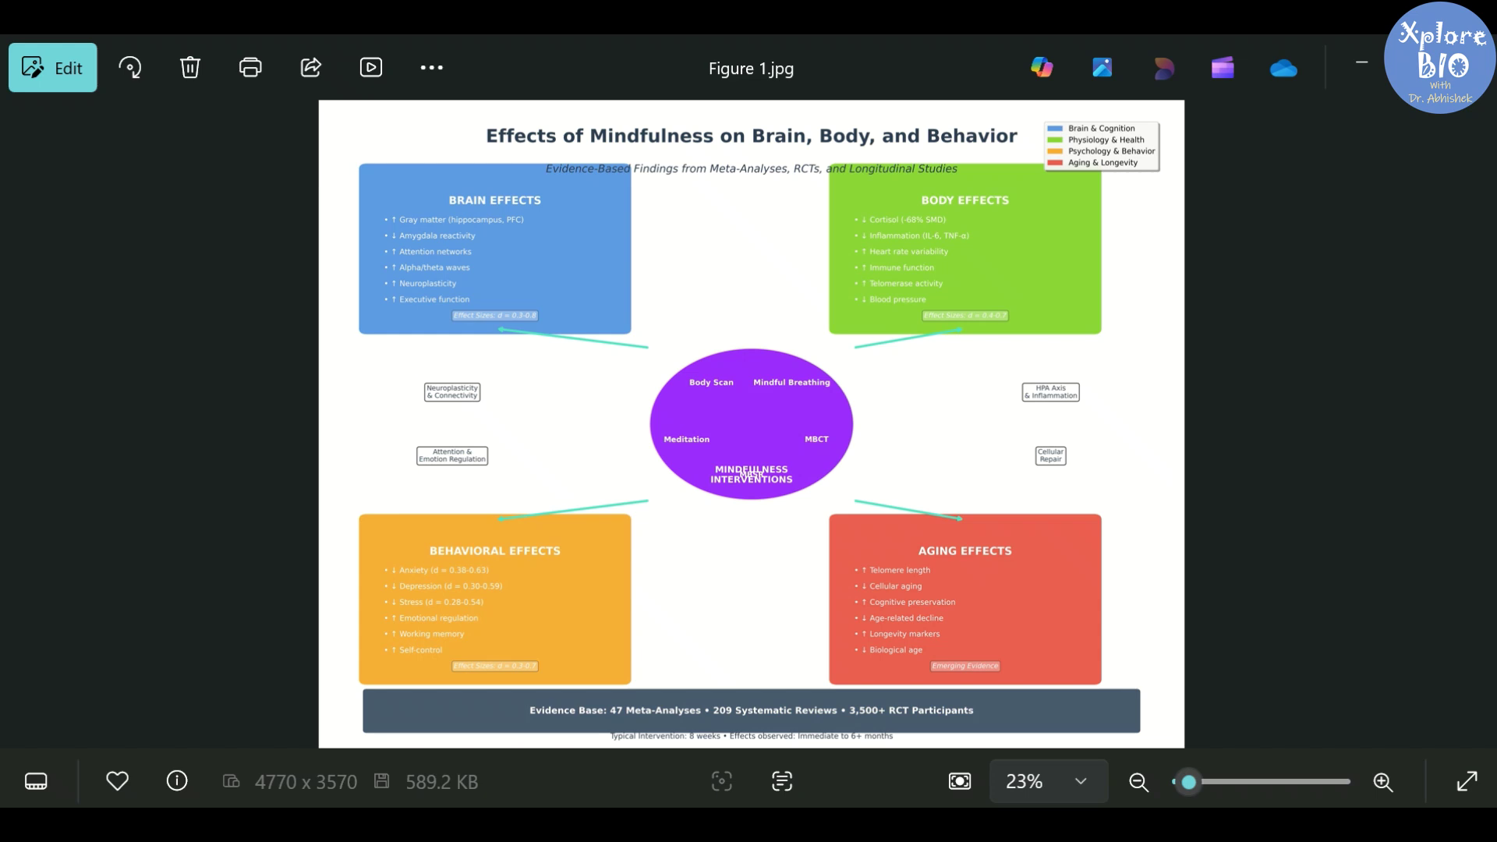
# Step through the downloaded figures in Photos to Figure 3, the effect-sizes chart
pyautogui.press('Right')
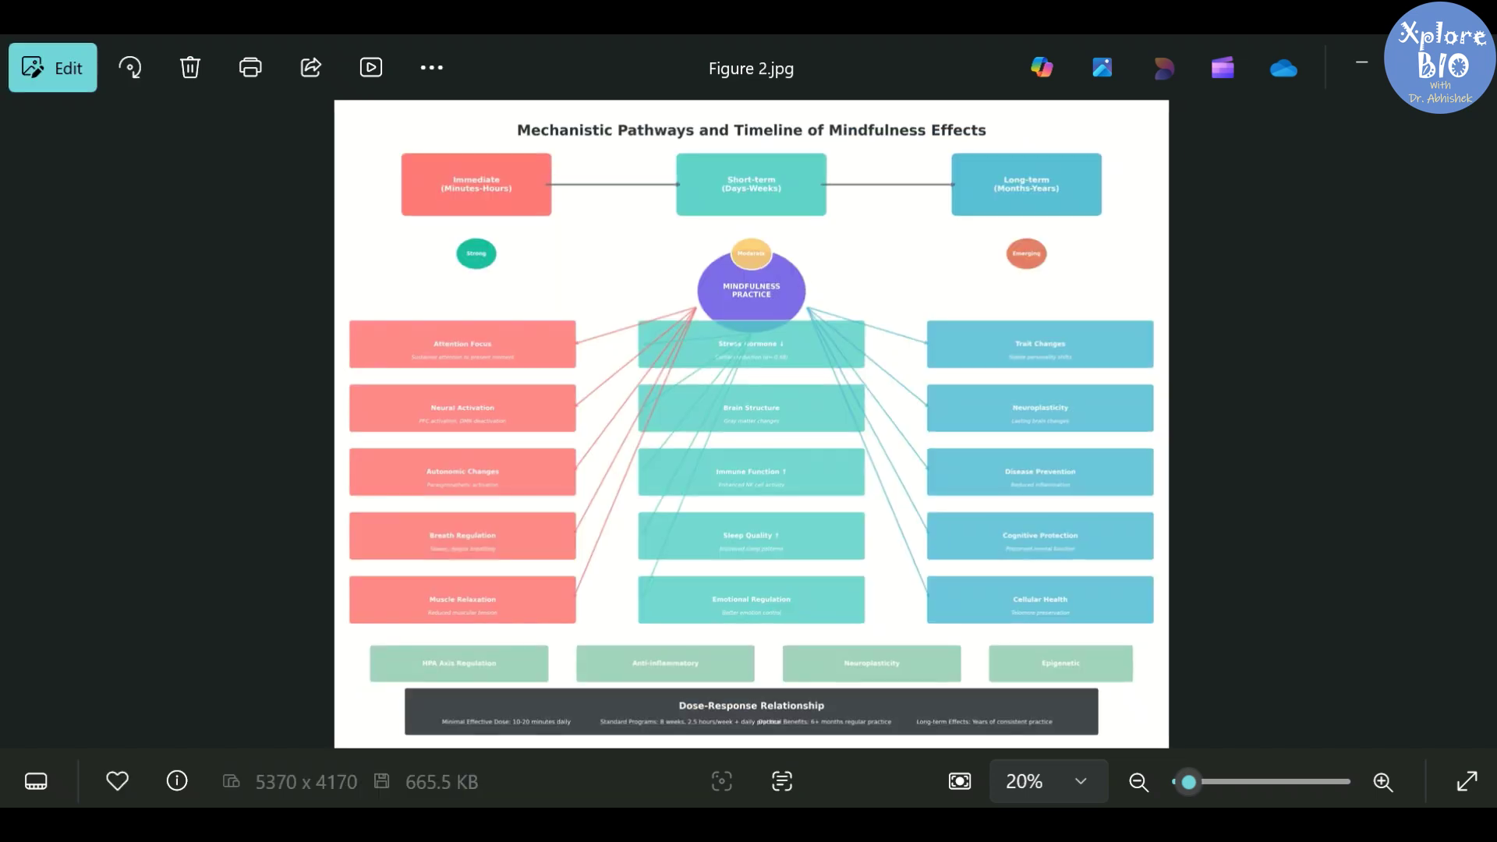
pyautogui.press('Right')
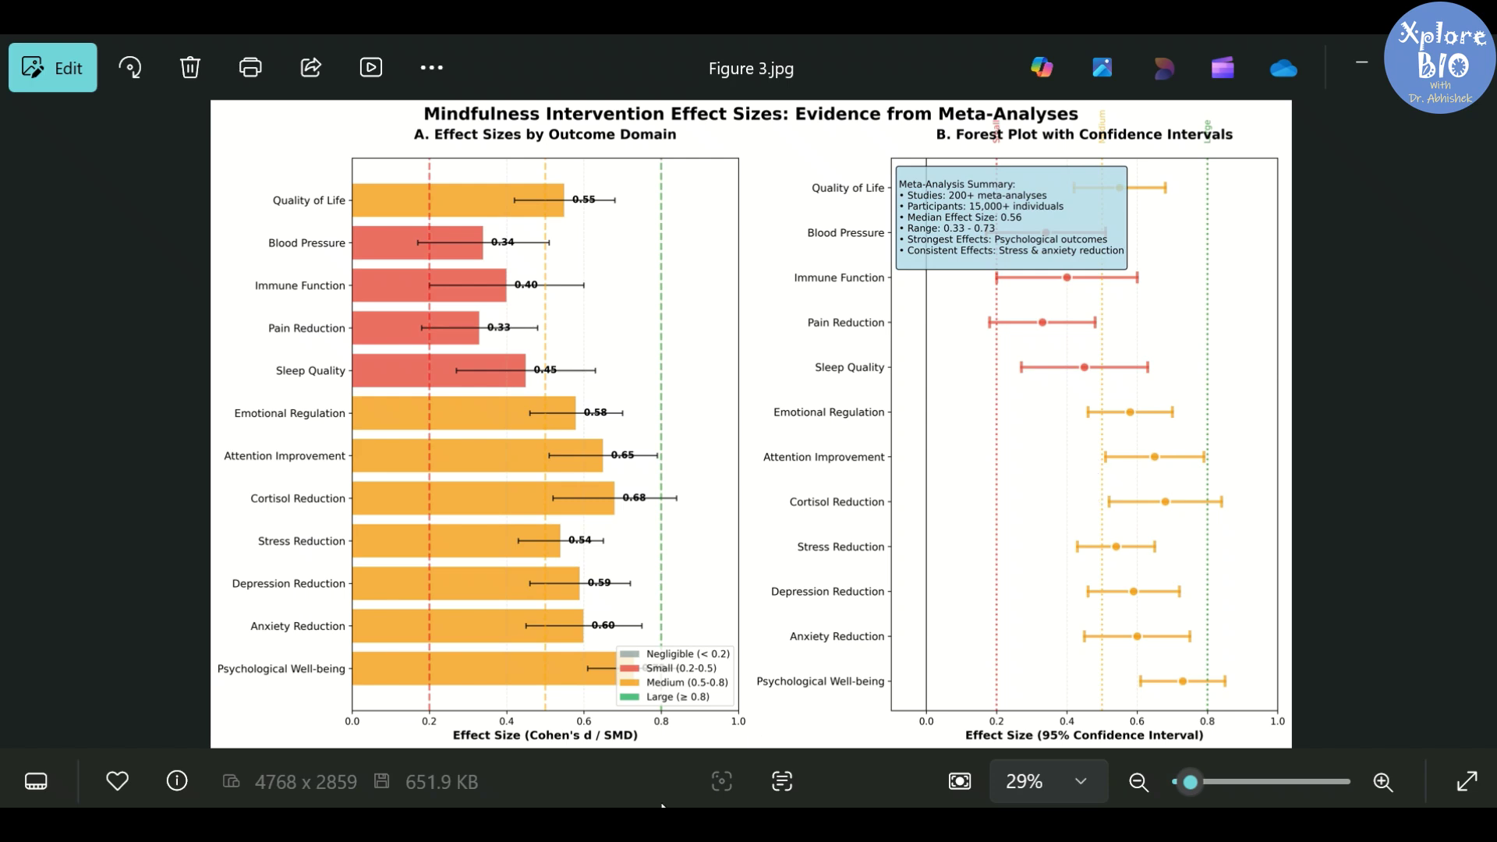
# Return to the Review paper.docx document in Word via its taskbar thumbnail
pyautogui.click(725, 706)
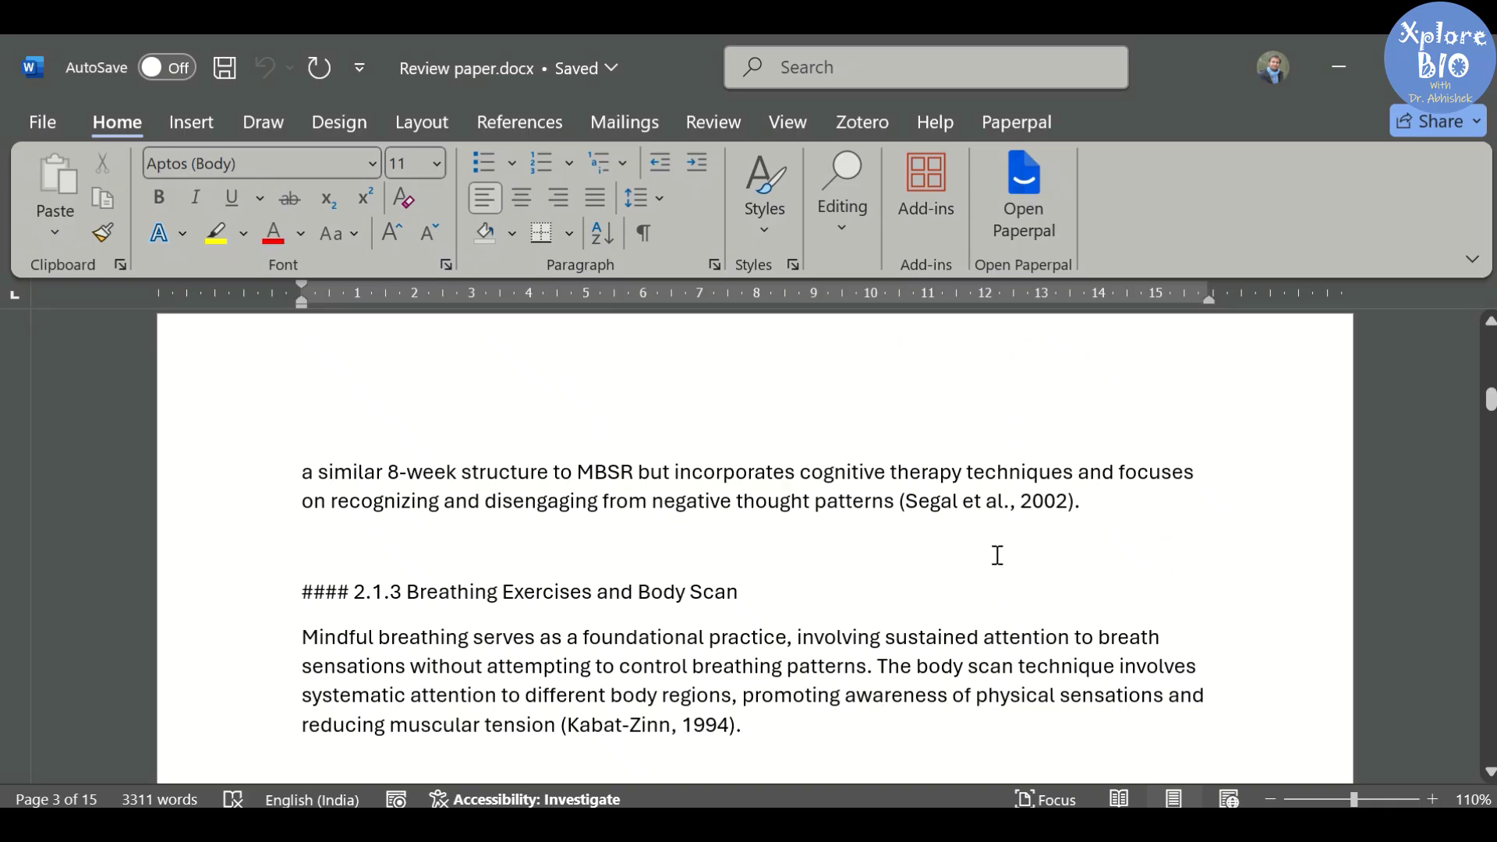
pyautogui.scroll(-1, 998, 555)
pyautogui.scroll(-2, 996, 555)
pyautogui.scroll(-2, 997, 554)
pyautogui.scroll(-2, 996, 554)
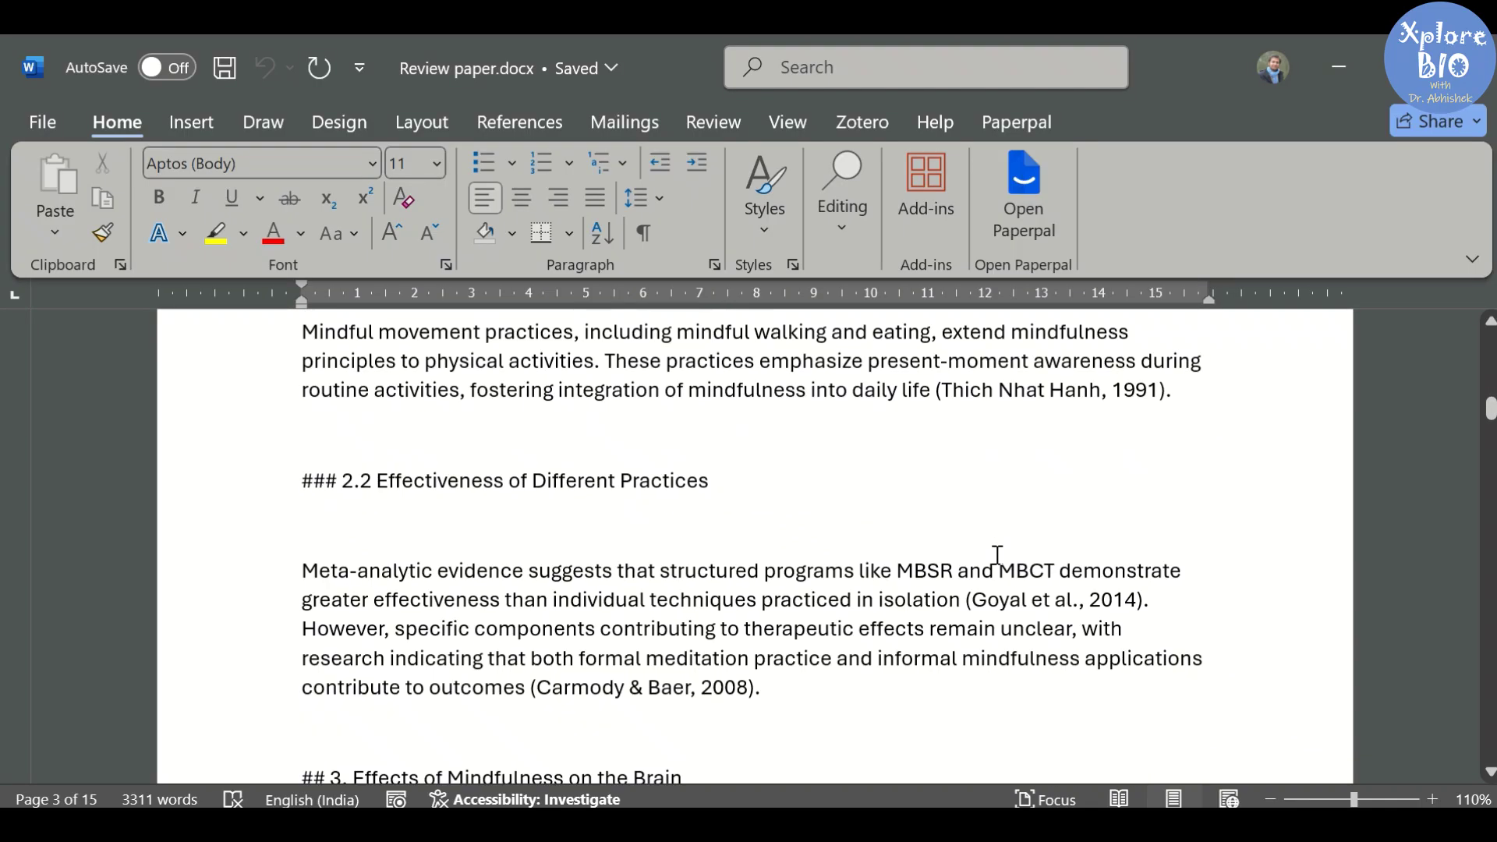
pyautogui.scroll(-1, 997, 555)
pyautogui.scroll(-2, 998, 554)
pyautogui.scroll(-2, 997, 555)
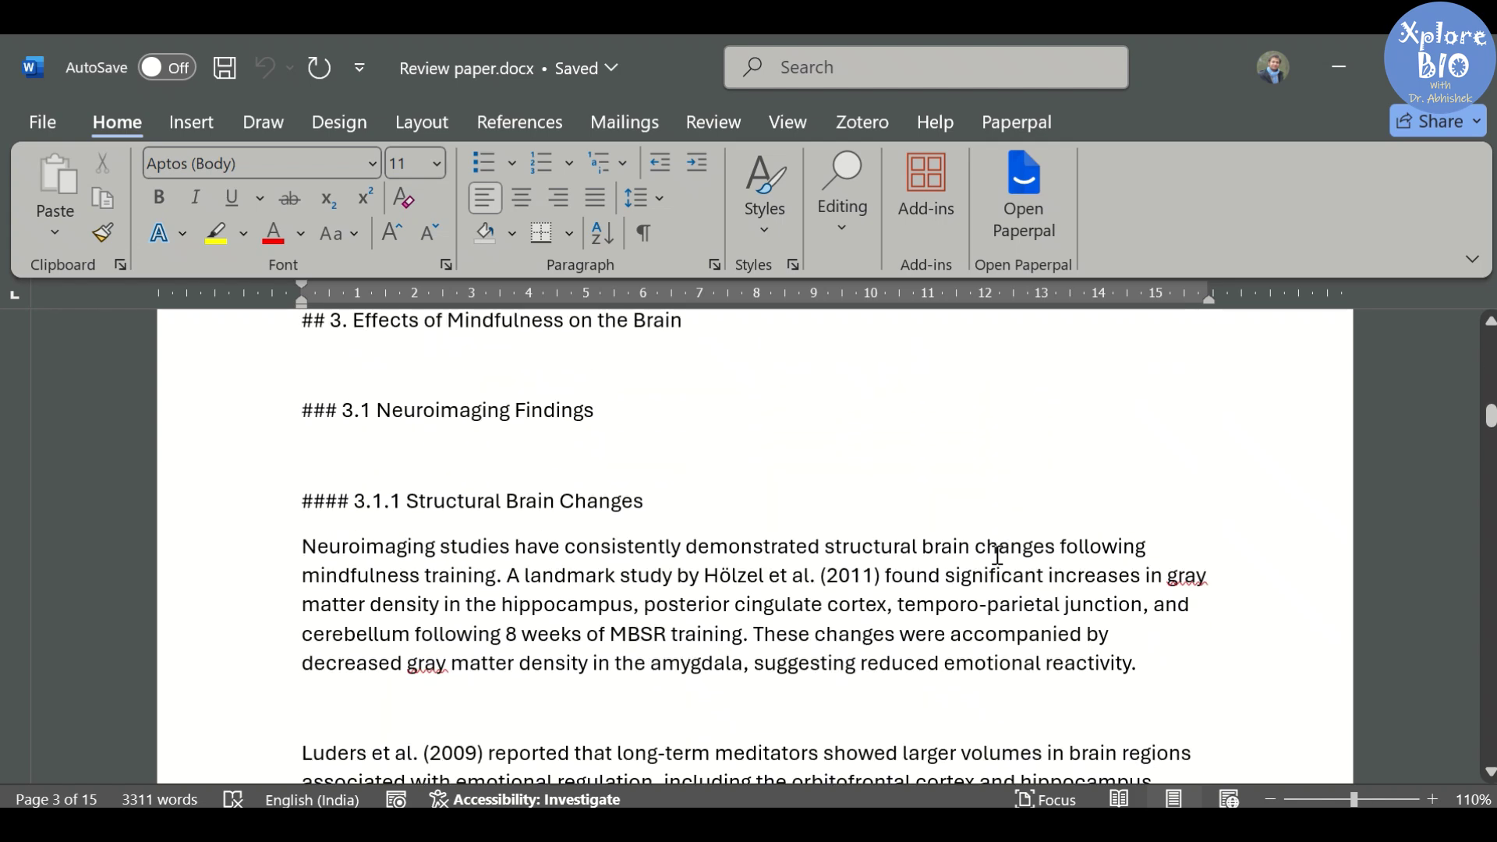
pyautogui.scroll(-1, 997, 555)
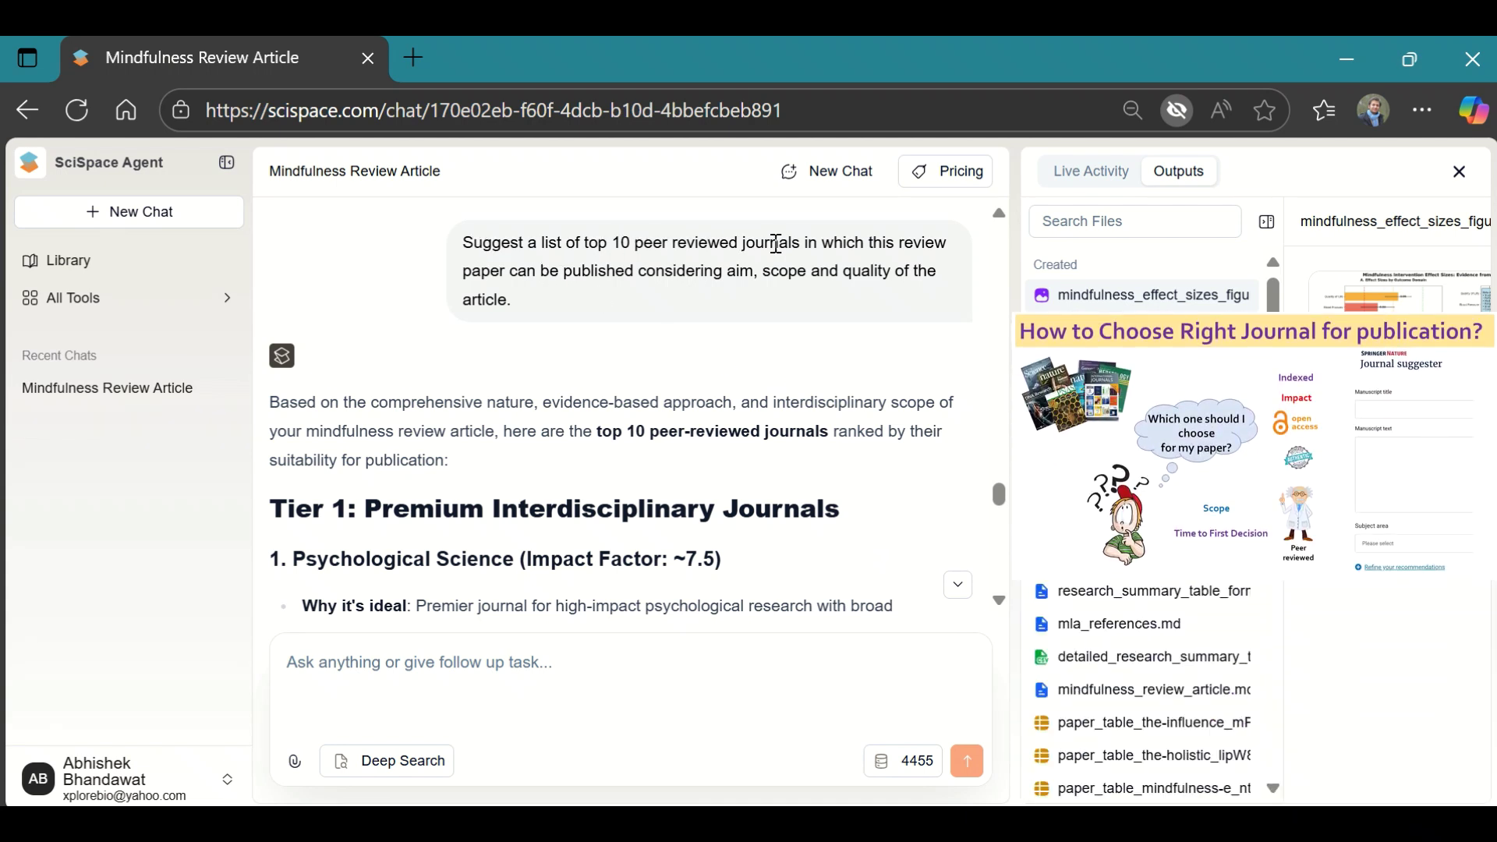
pyautogui.moveTo(744, 268); pyautogui.dragTo(769, 292)
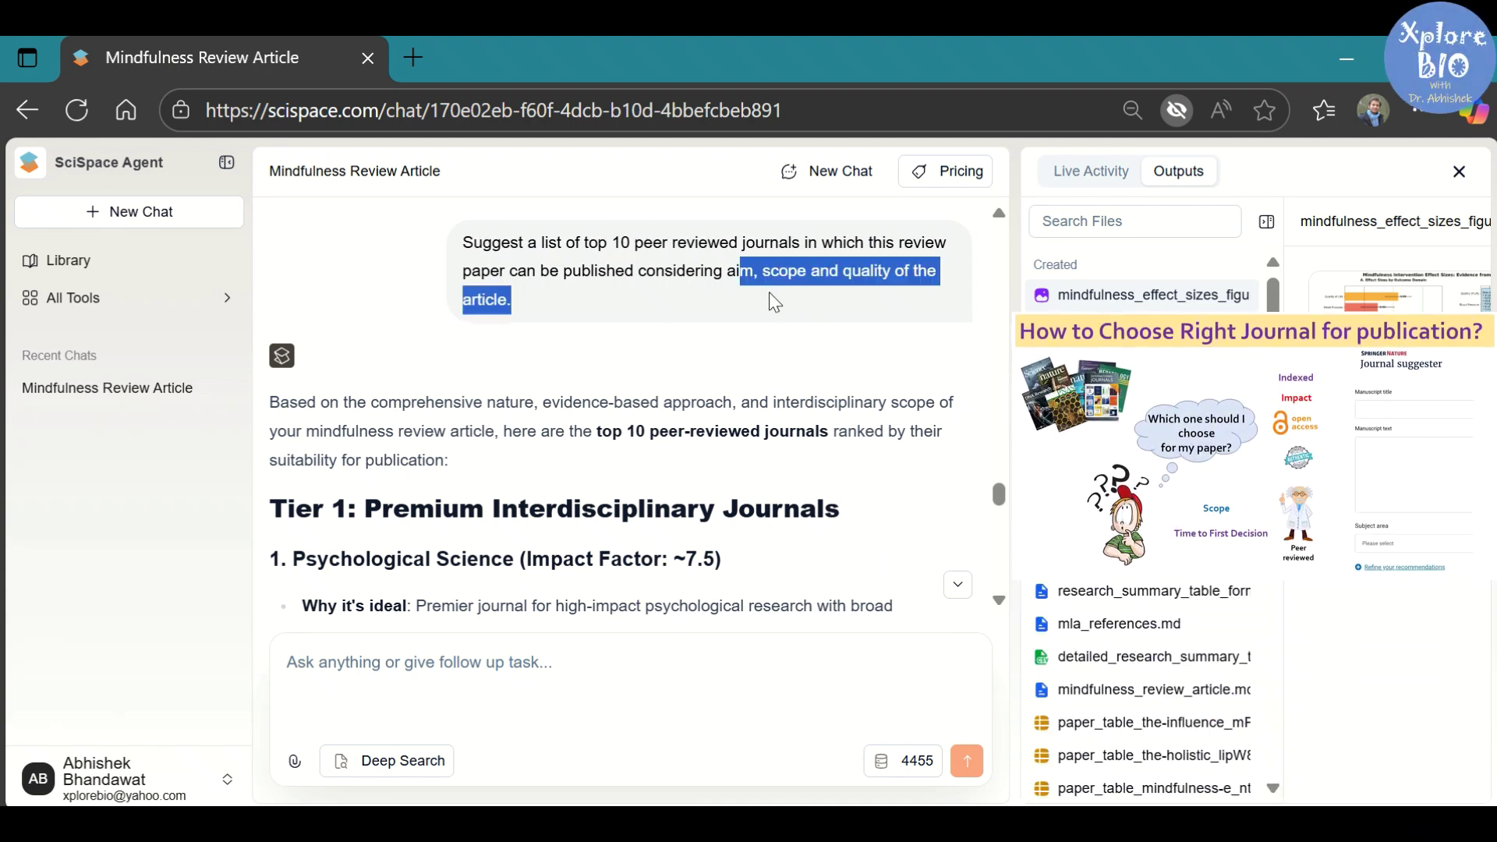
pyautogui.click(755, 332)
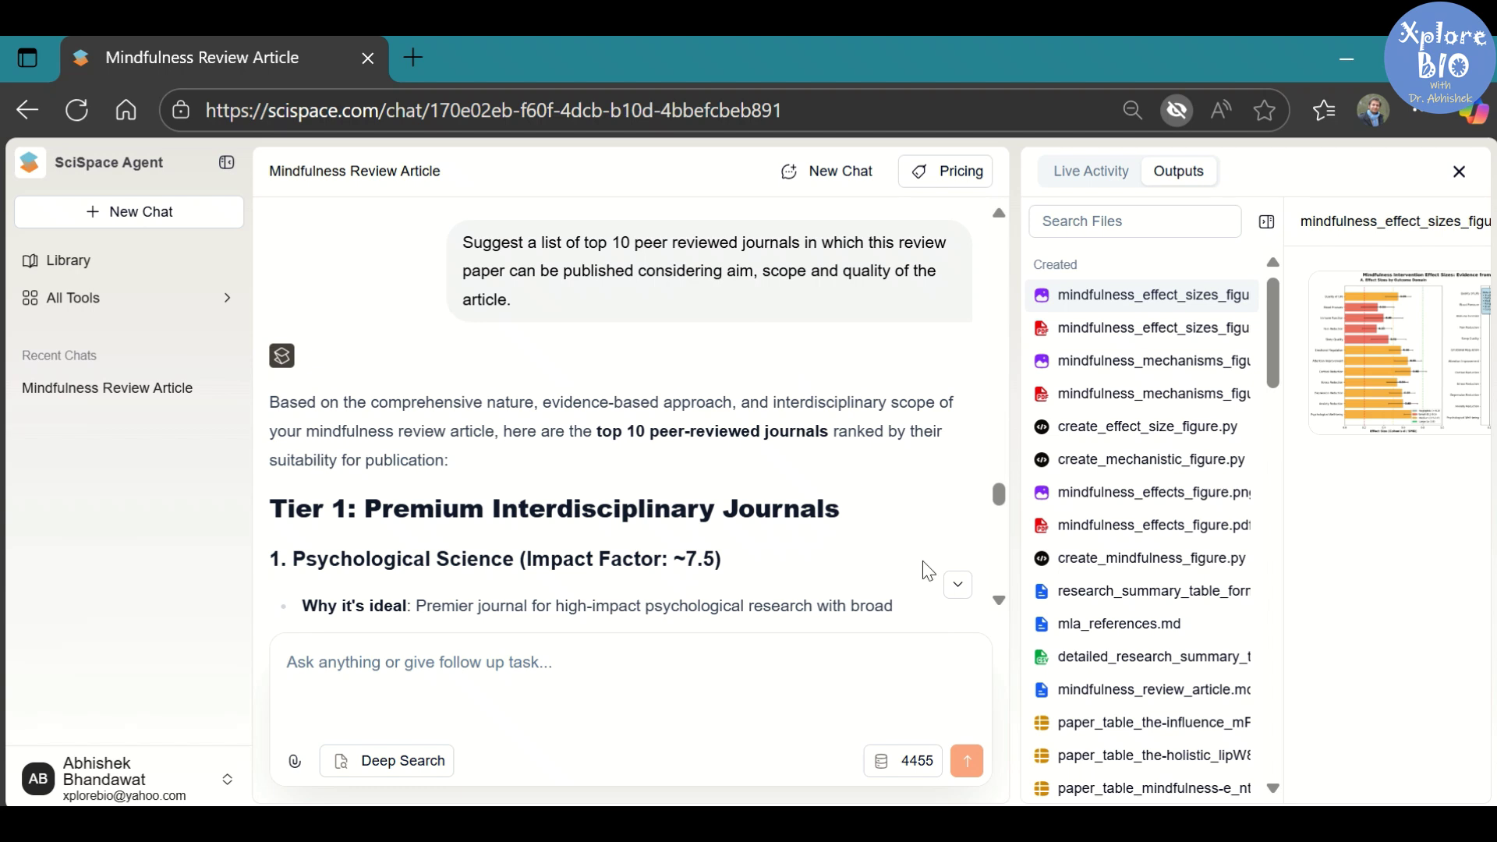
pyautogui.click(999, 602)
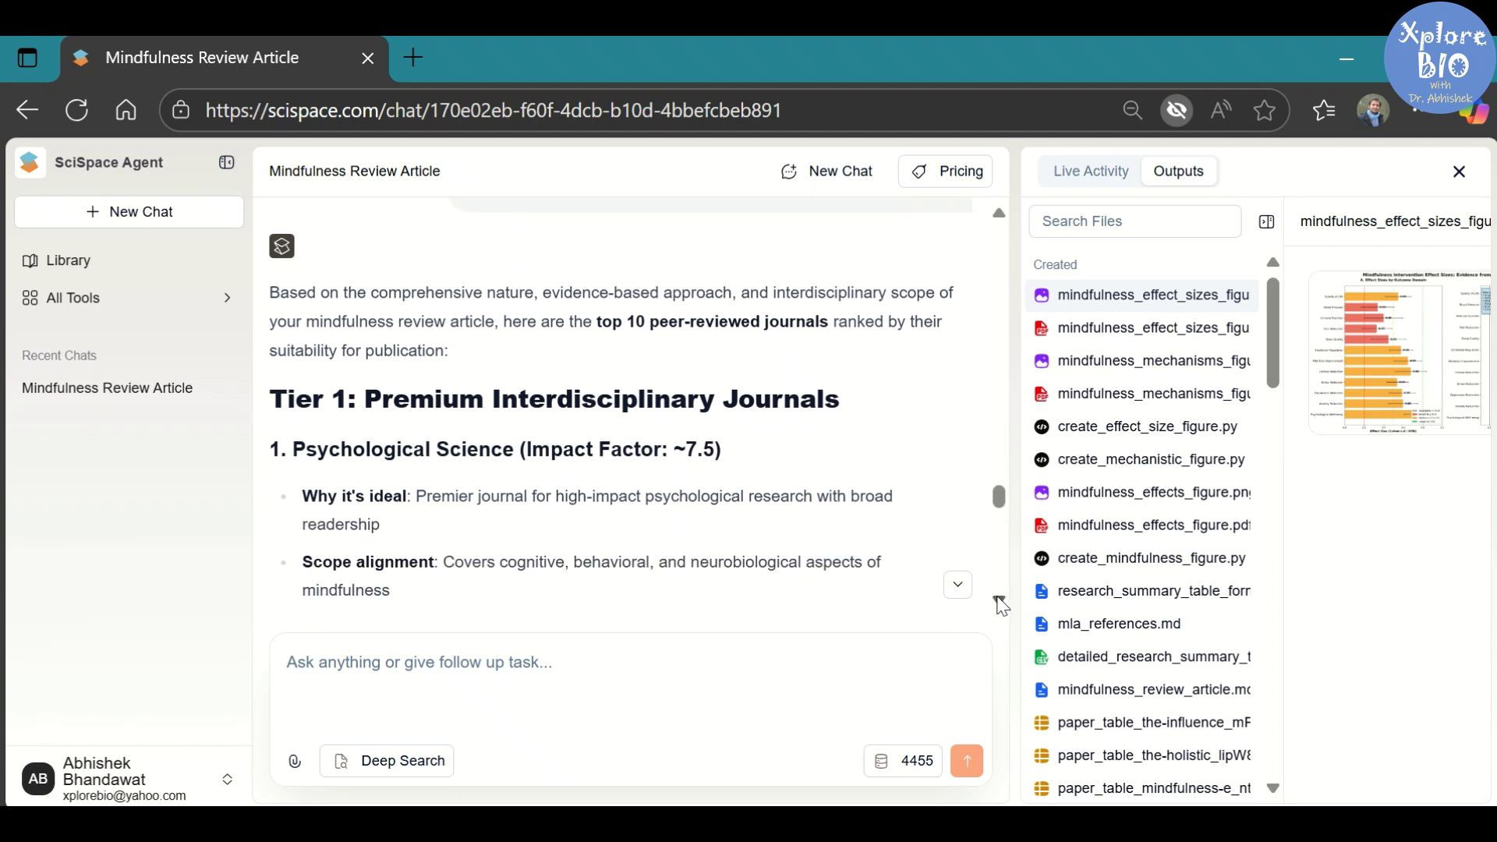
pyautogui.click(1000, 605)
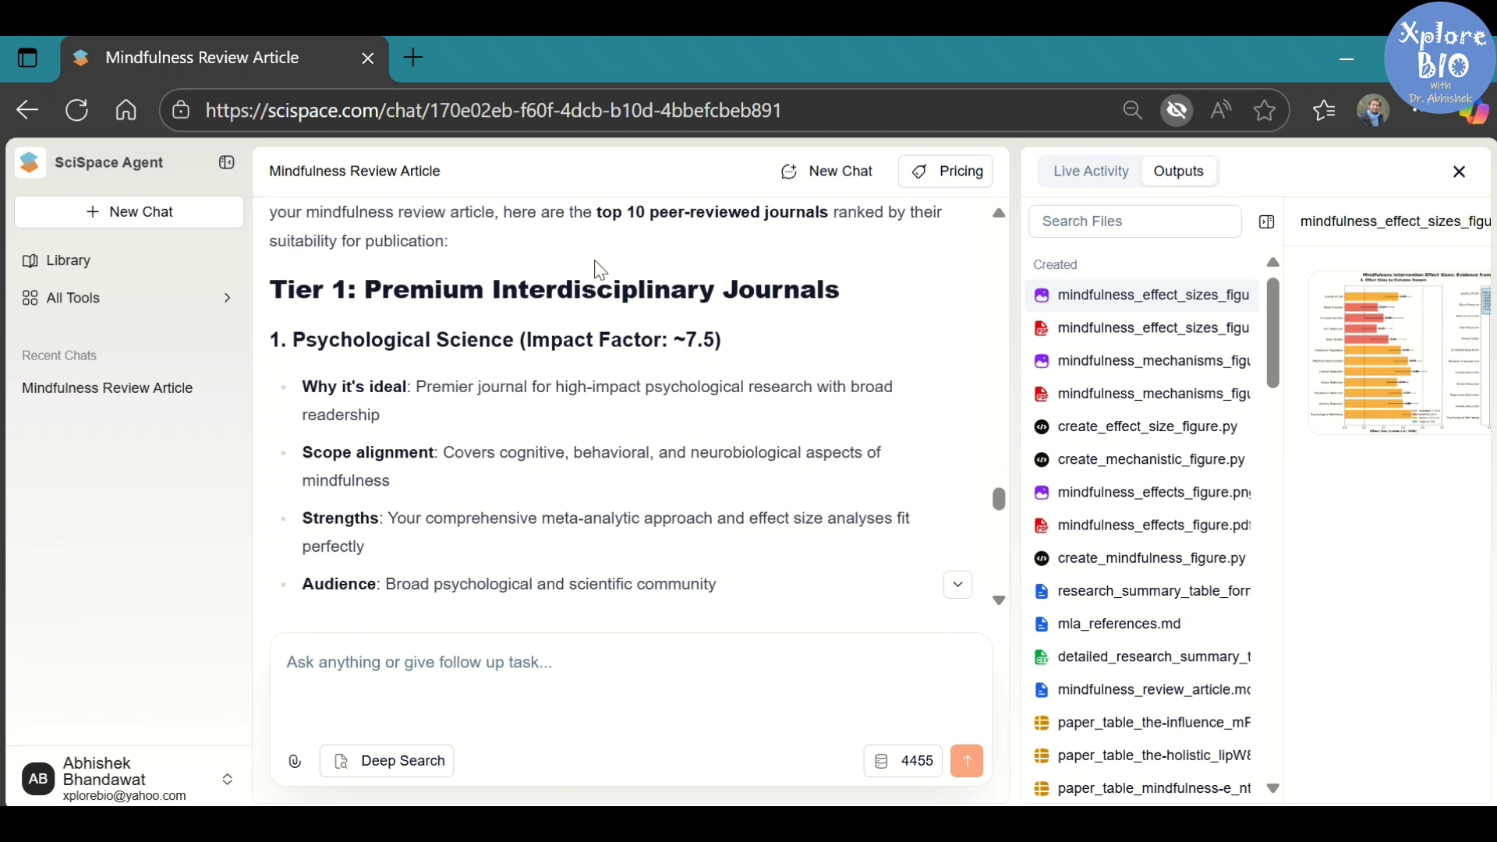
pyautogui.moveTo(310, 292); pyautogui.dragTo(324, 293)
pyautogui.moveTo(588, 339); pyautogui.dragTo(707, 340)
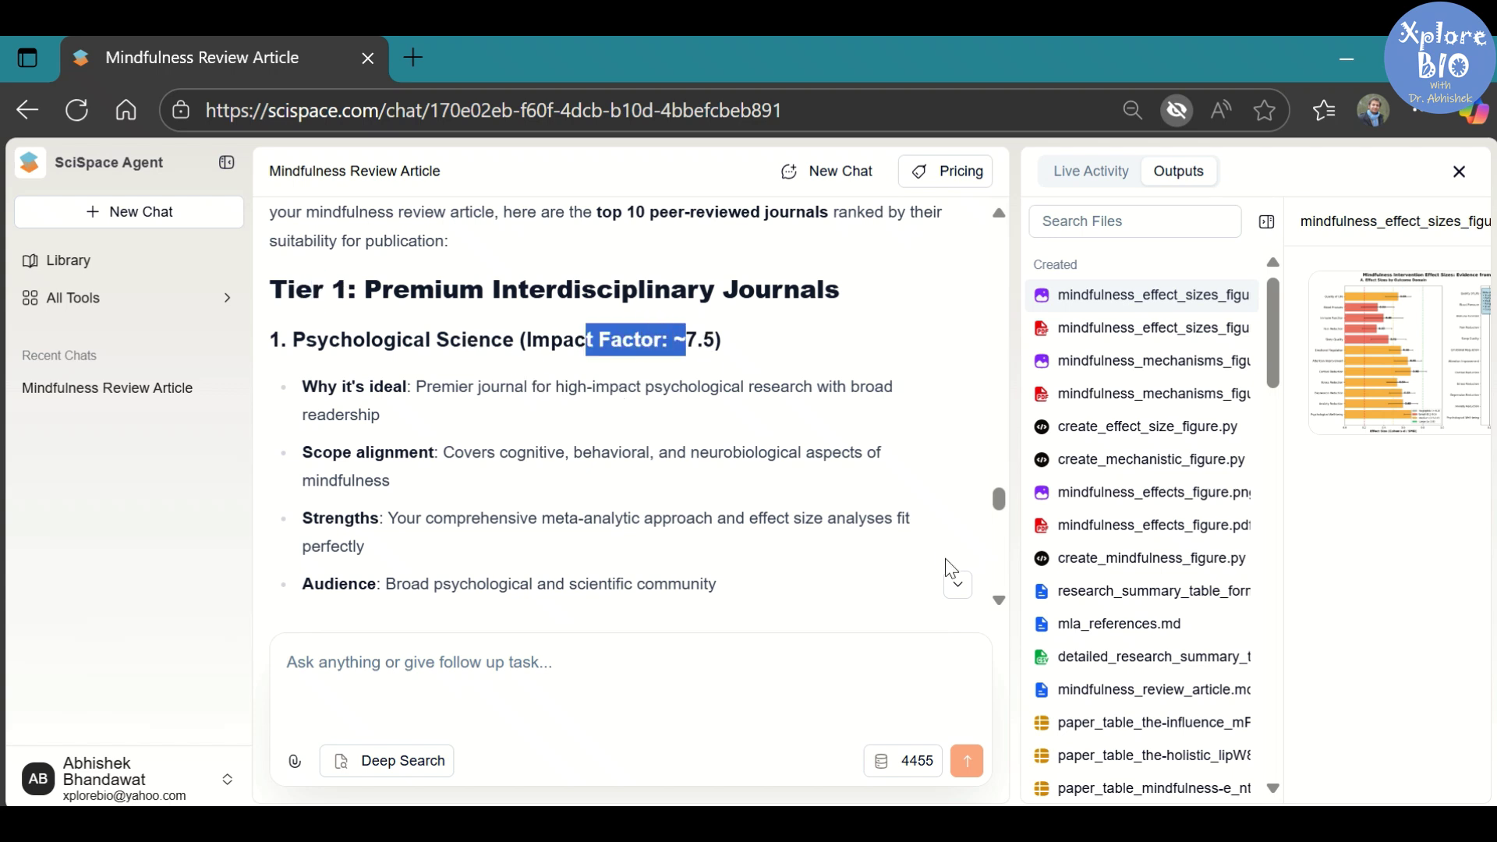
pyautogui.scroll(-2, 996, 600)
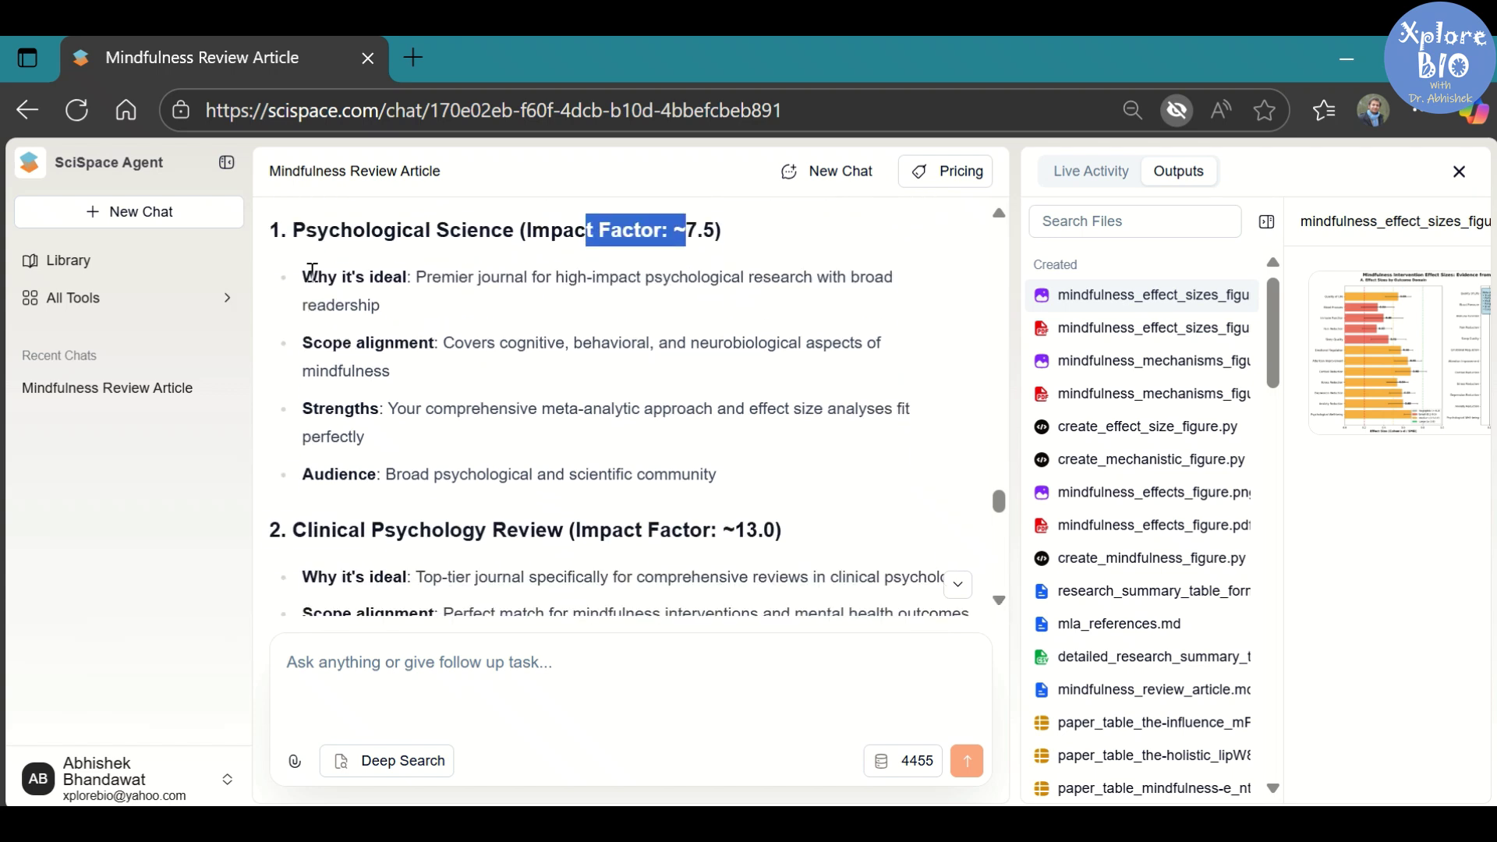
pyautogui.moveTo(306, 278); pyautogui.dragTo(386, 279)
pyautogui.moveTo(323, 343); pyautogui.dragTo(377, 342)
pyautogui.moveTo(313, 408); pyautogui.dragTo(361, 411)
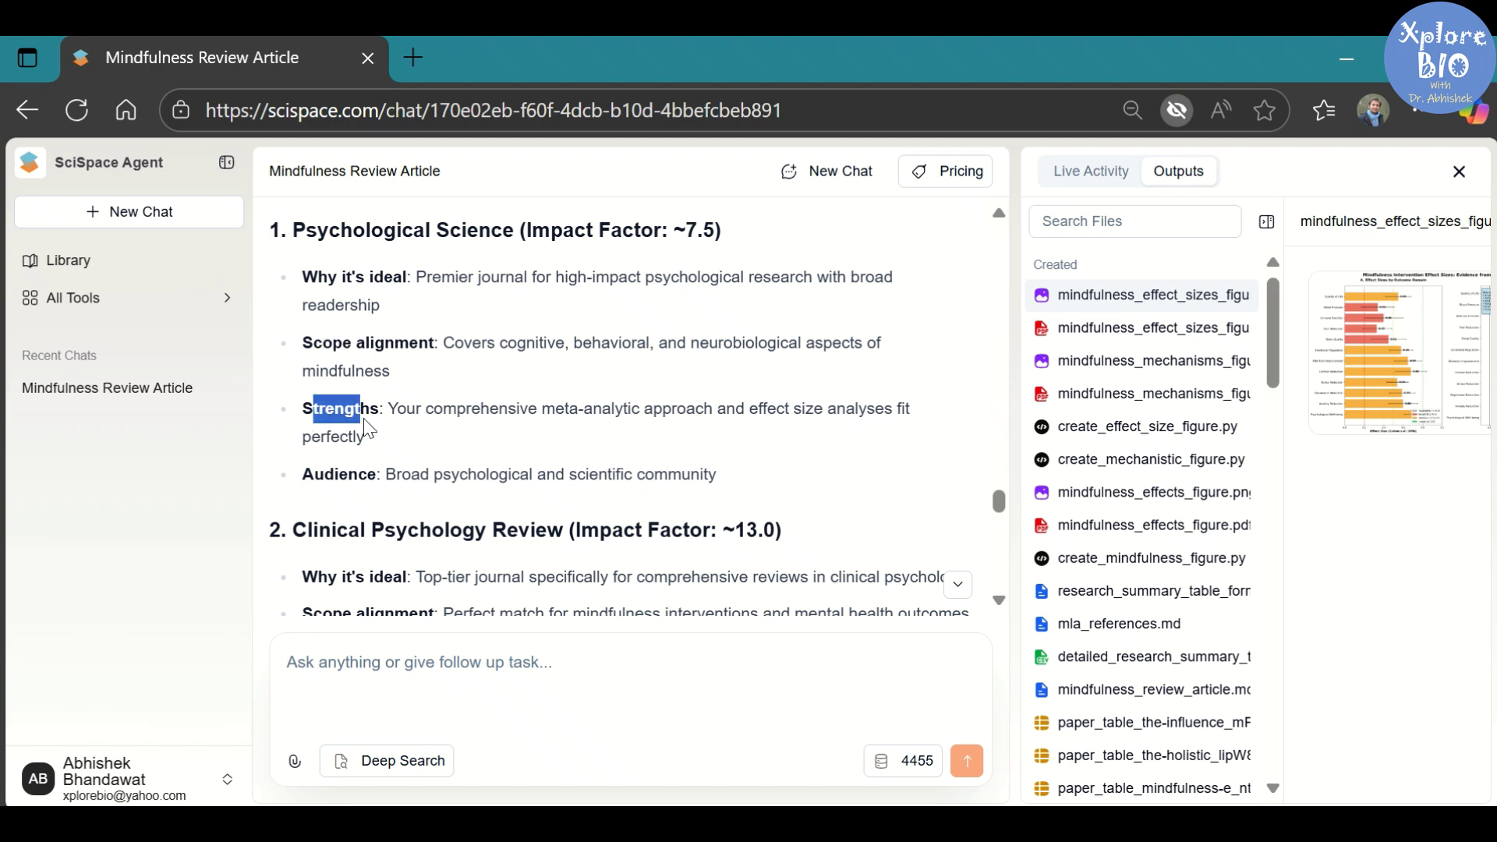
pyautogui.moveTo(313, 475); pyautogui.dragTo(368, 475)
pyautogui.scroll(-2, 549, 465)
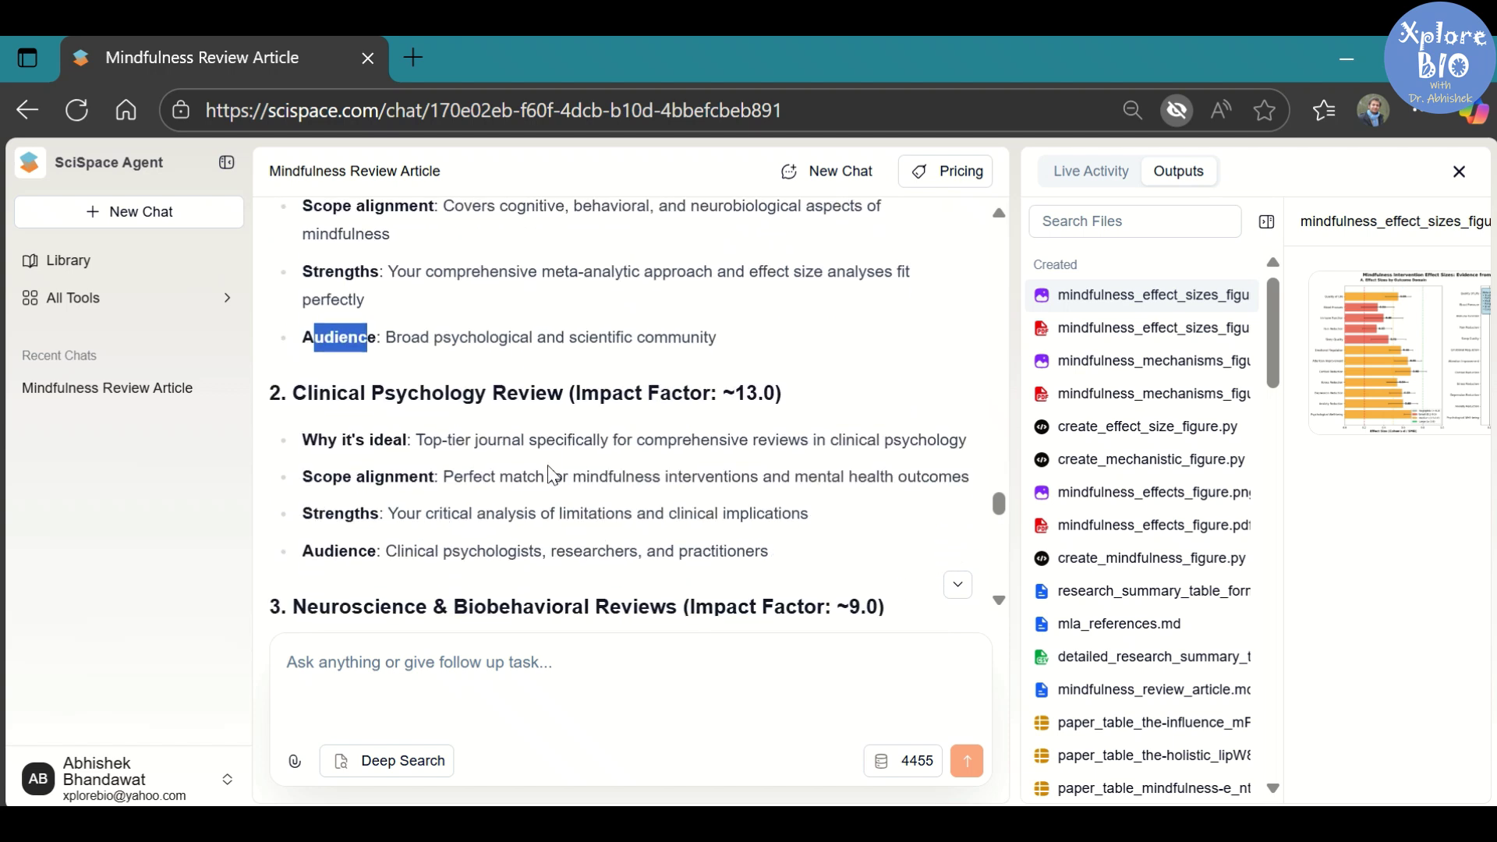
pyautogui.scroll(-2, 791, 428)
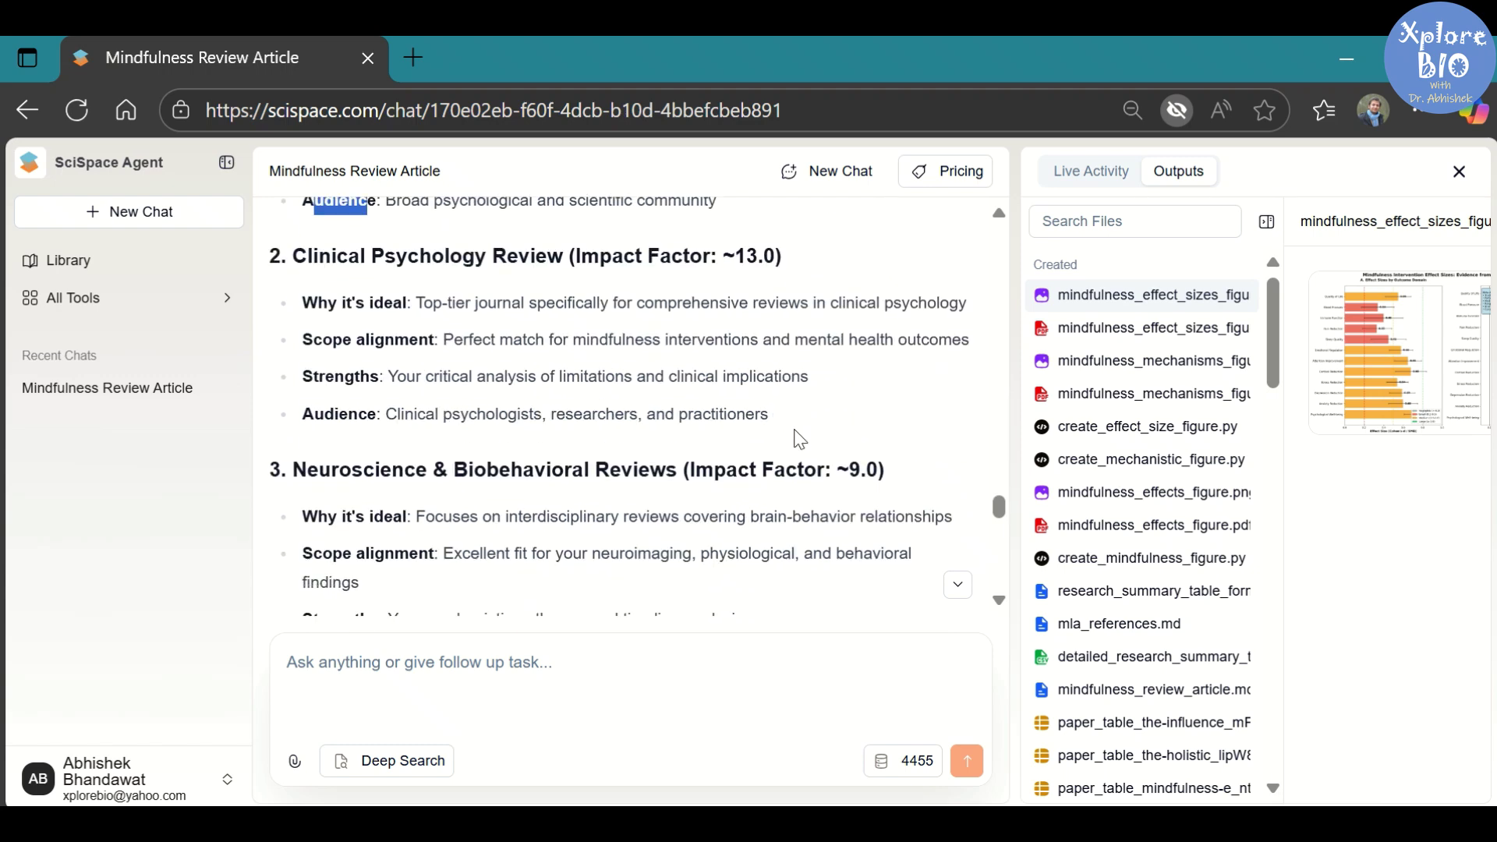
pyautogui.scroll(2, 795, 438)
pyautogui.scroll(2, 796, 438)
pyautogui.scroll(2, 703, 445)
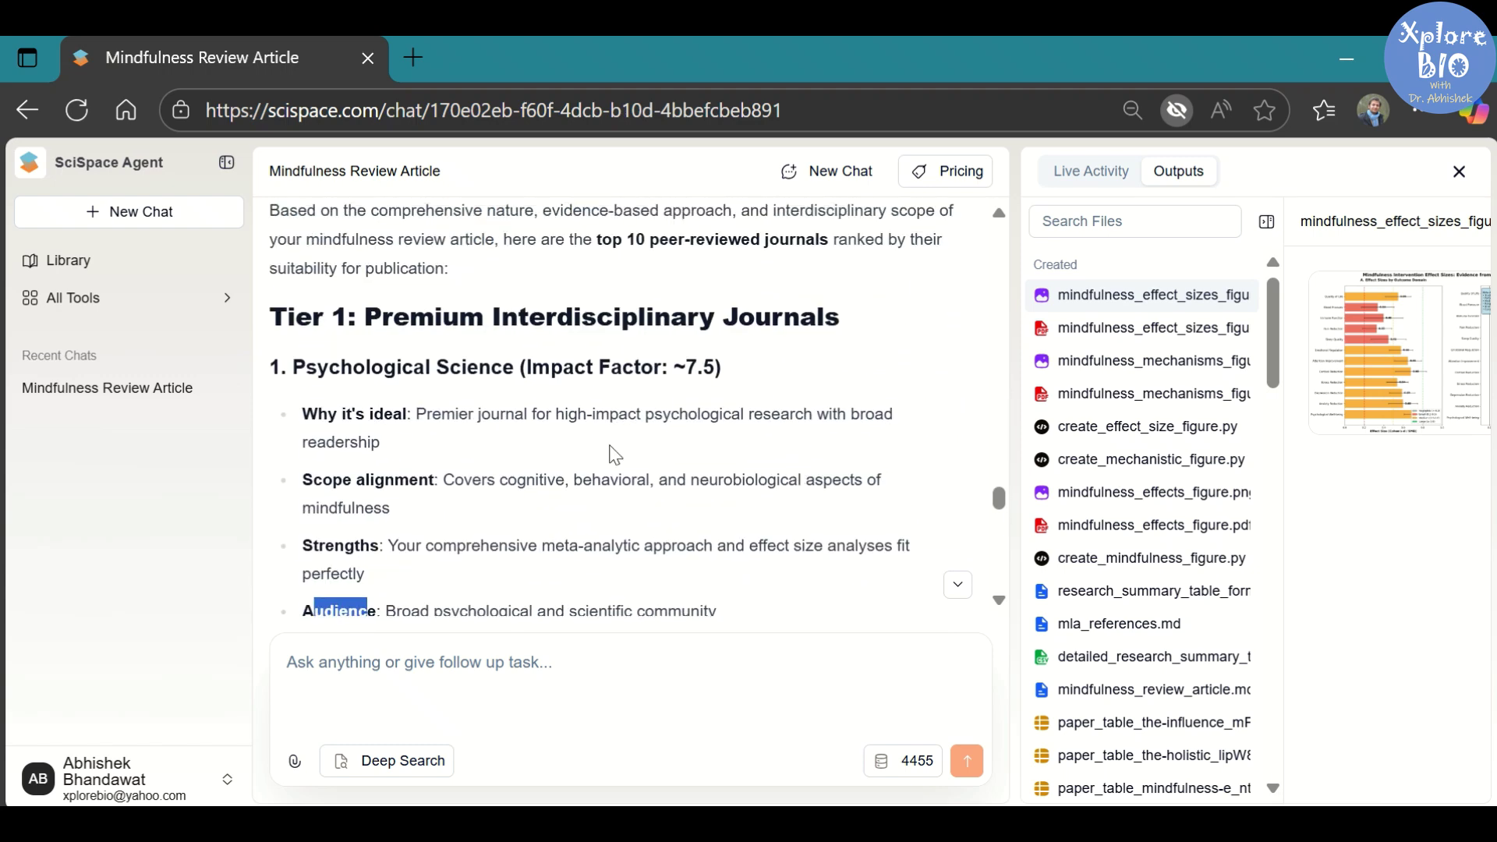
pyautogui.moveTo(370, 319); pyautogui.dragTo(838, 325)
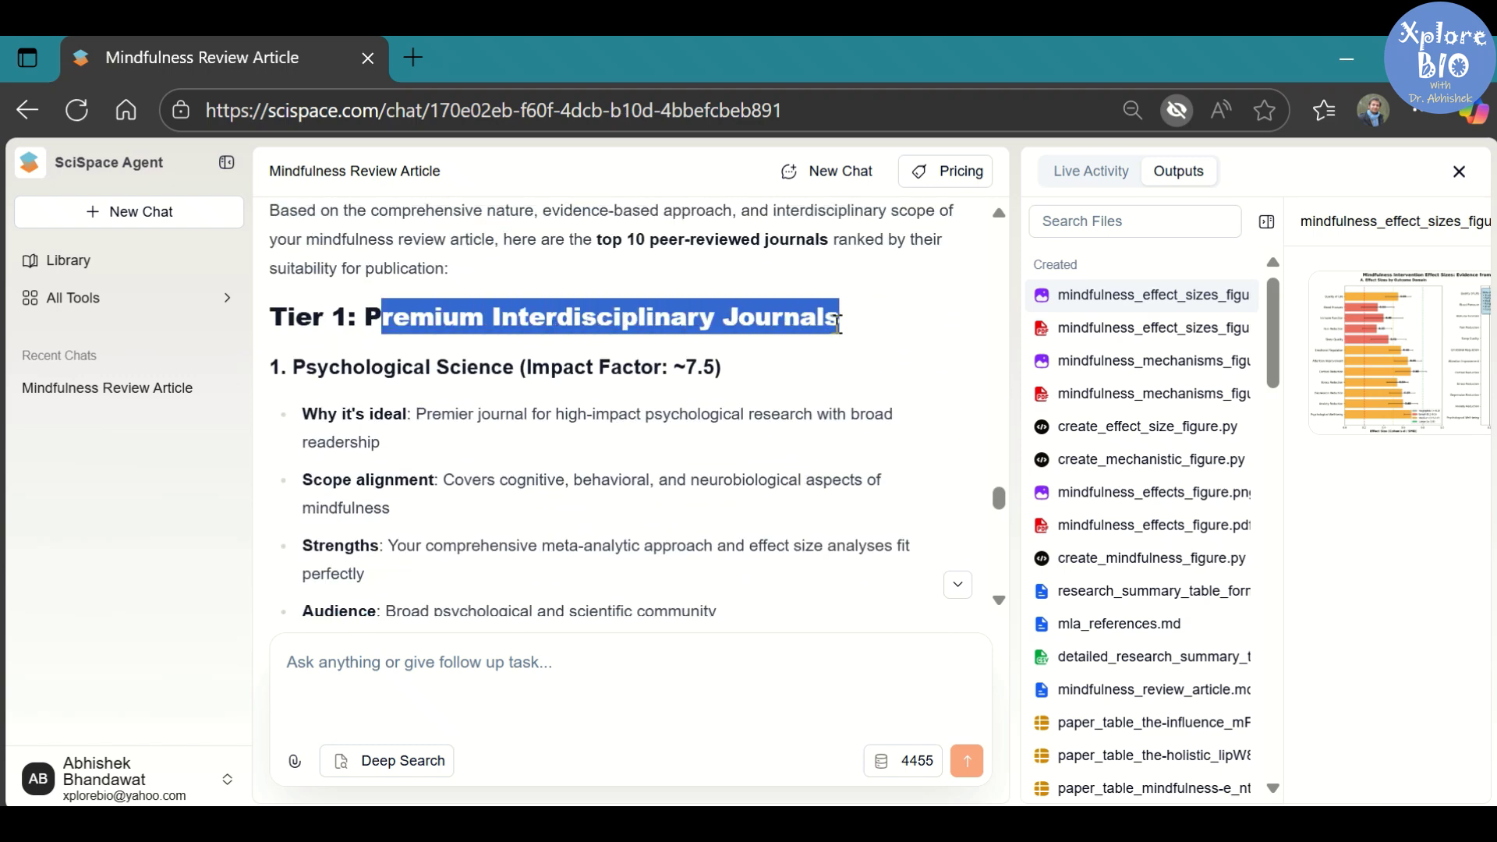
pyautogui.scroll(-3, 959, 585)
pyautogui.scroll(-8, 957, 585)
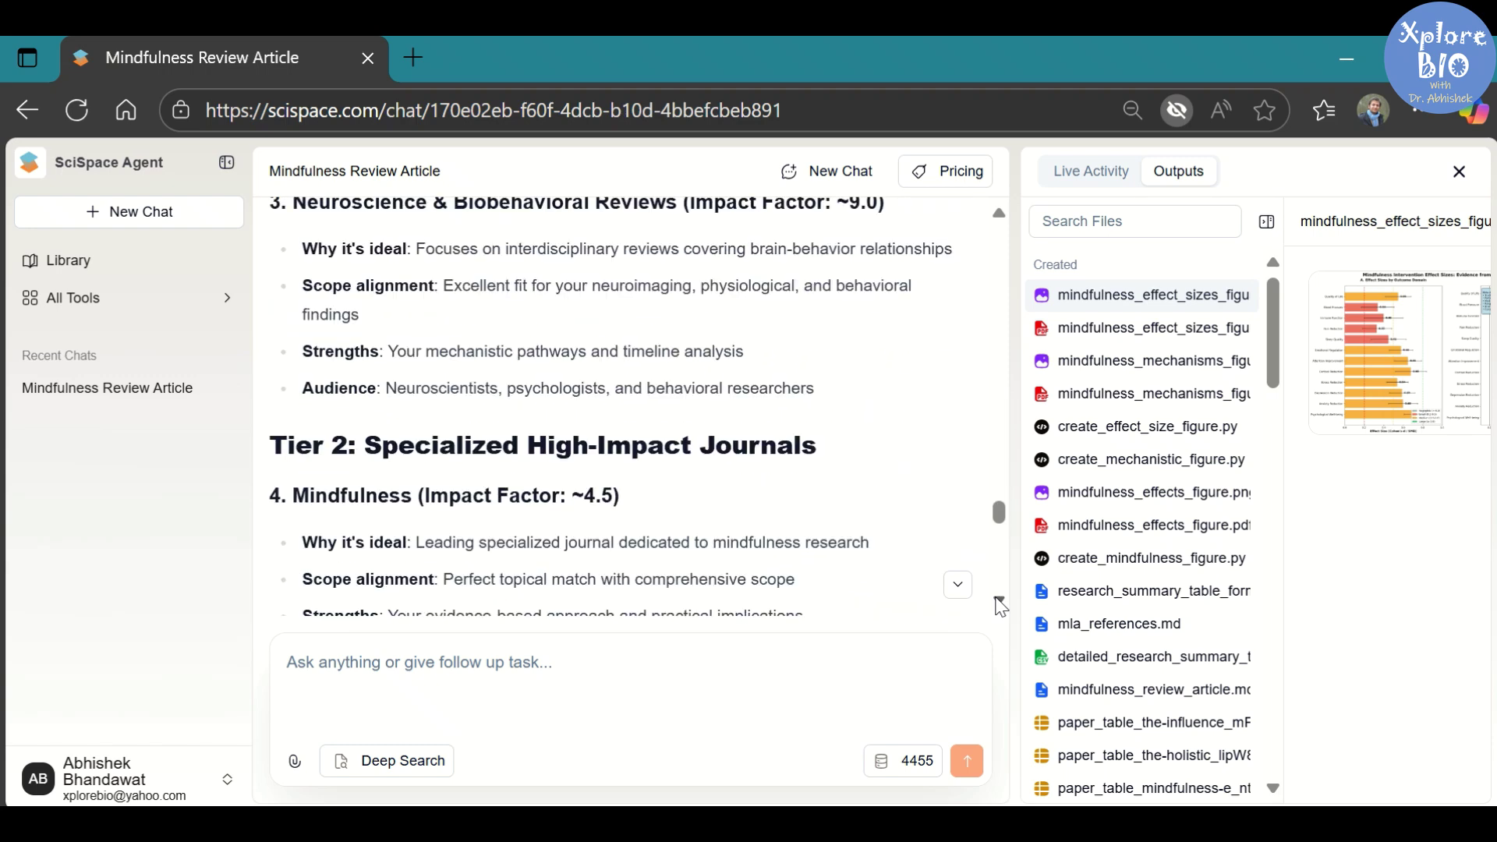
pyautogui.moveTo(378, 296); pyautogui.dragTo(810, 297)
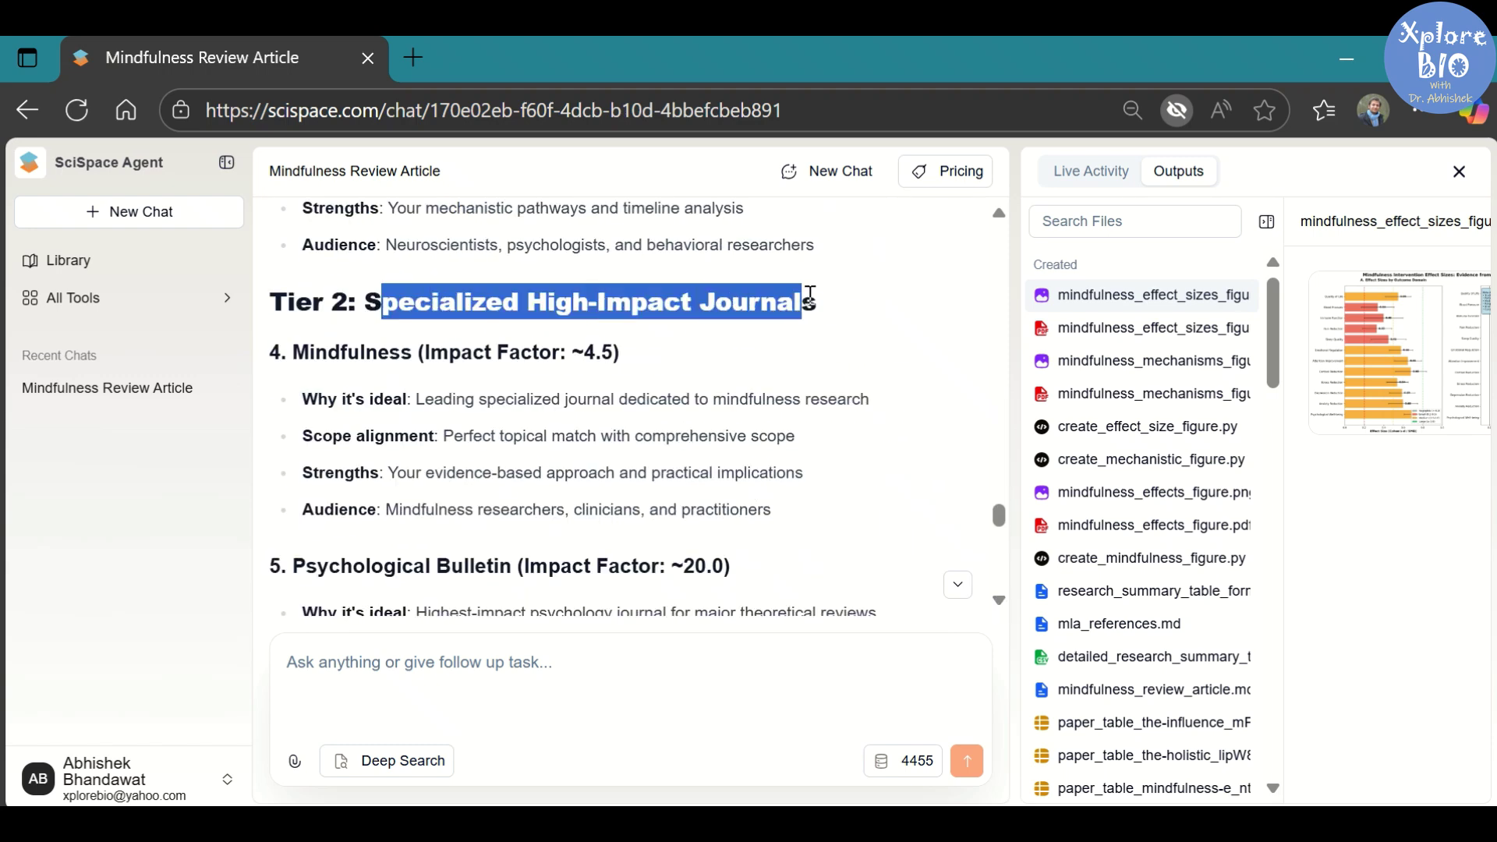
# Highlight the Clinical Psychology Review recommendation at the end of the journal reply
pyautogui.click(772, 386)
pyautogui.scroll(-5, 766, 409)
pyautogui.scroll(-2, 718, 401)
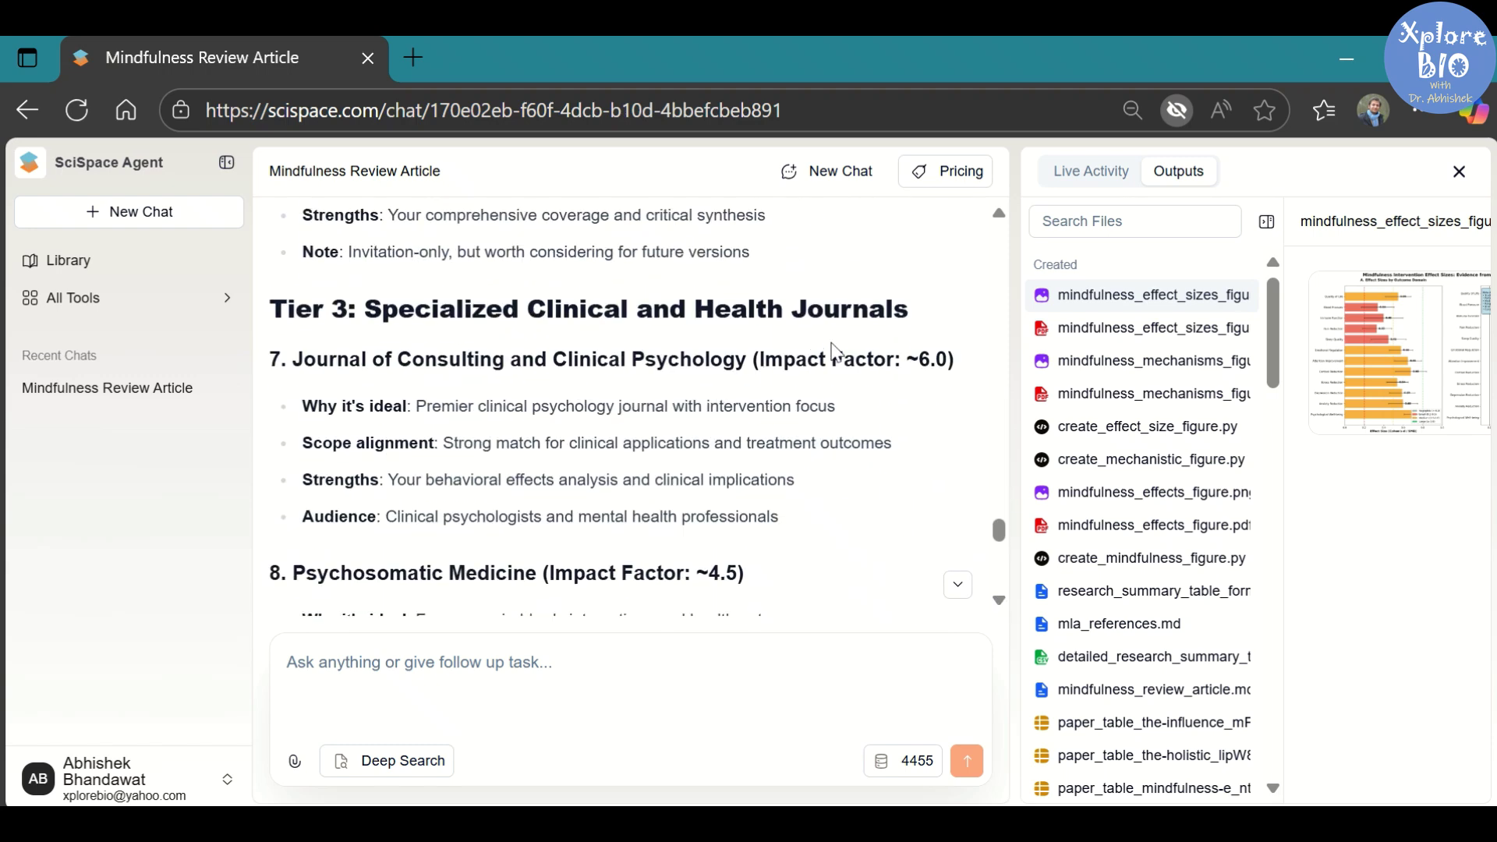
pyautogui.scroll(-2, 833, 351)
pyautogui.scroll(-1, 831, 366)
pyautogui.scroll(-2, 829, 371)
pyautogui.scroll(-4, 823, 371)
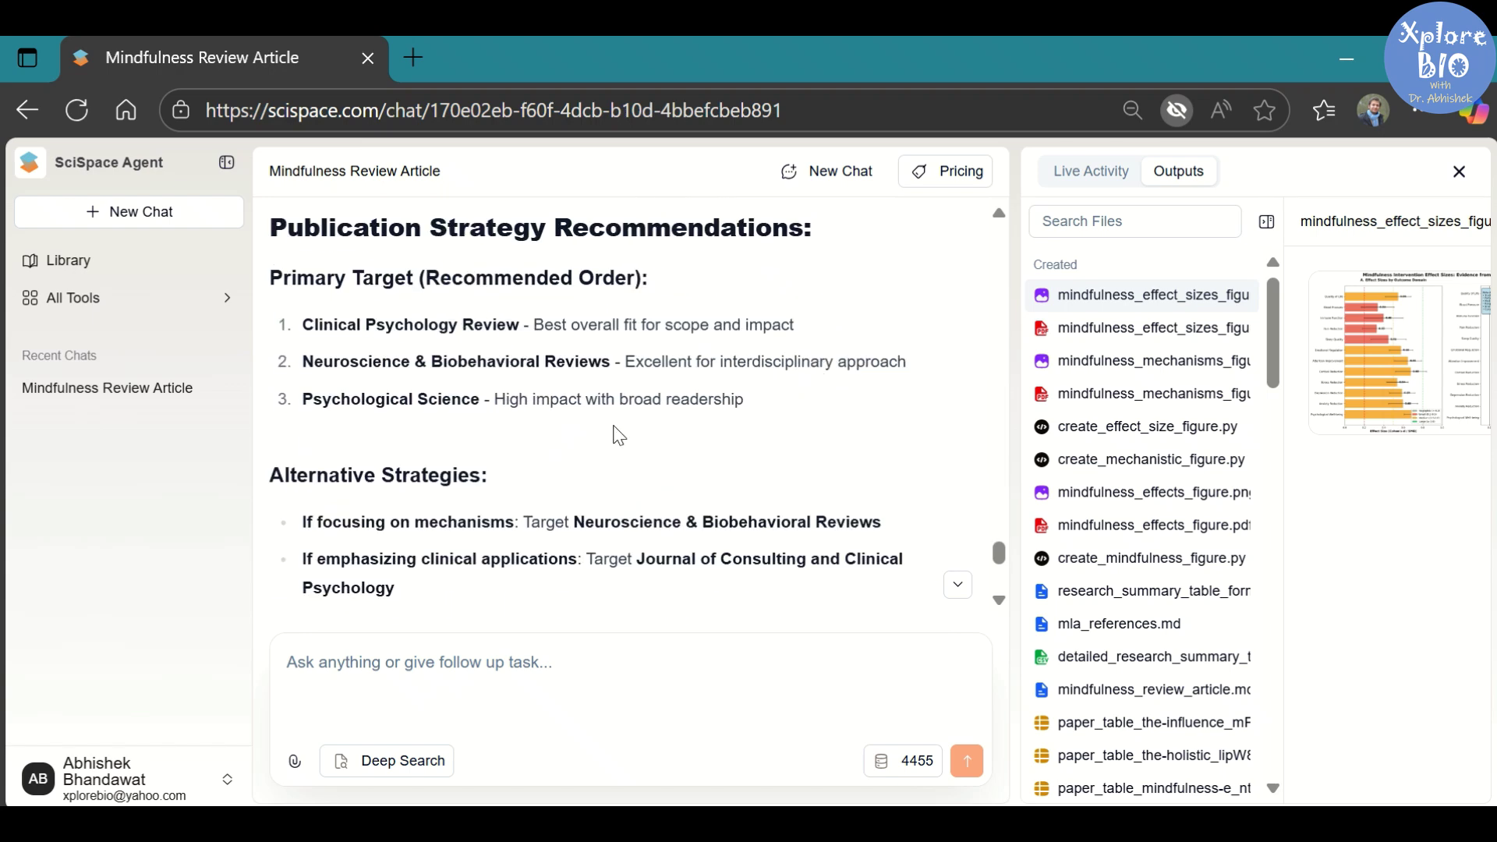
pyautogui.scroll(-1, 631, 430)
pyautogui.scroll(-1, 663, 427)
pyautogui.scroll(-3, 664, 427)
pyautogui.scroll(-1, 663, 430)
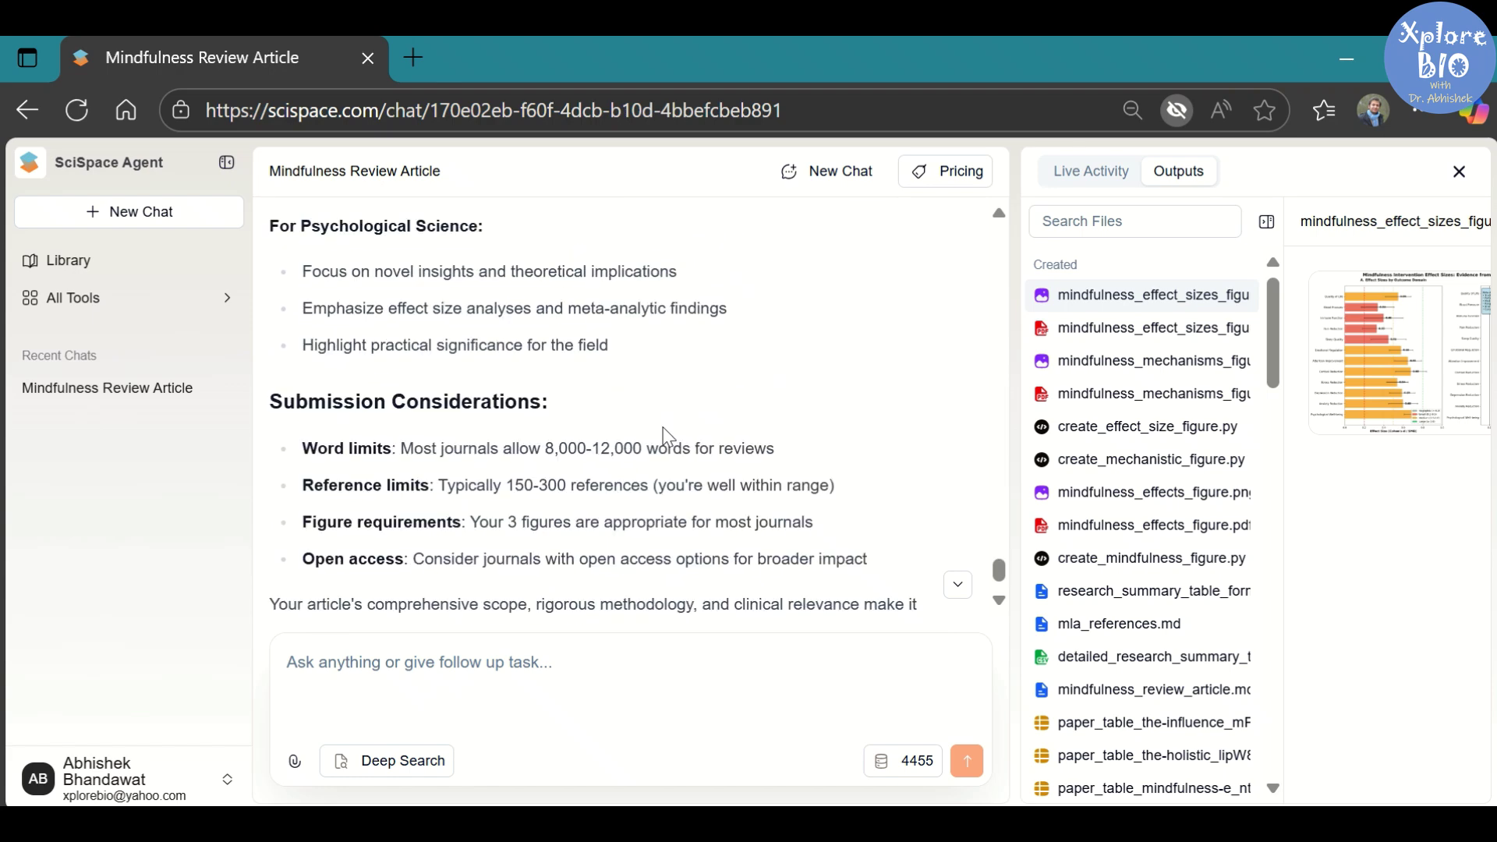
pyautogui.scroll(-1, 663, 436)
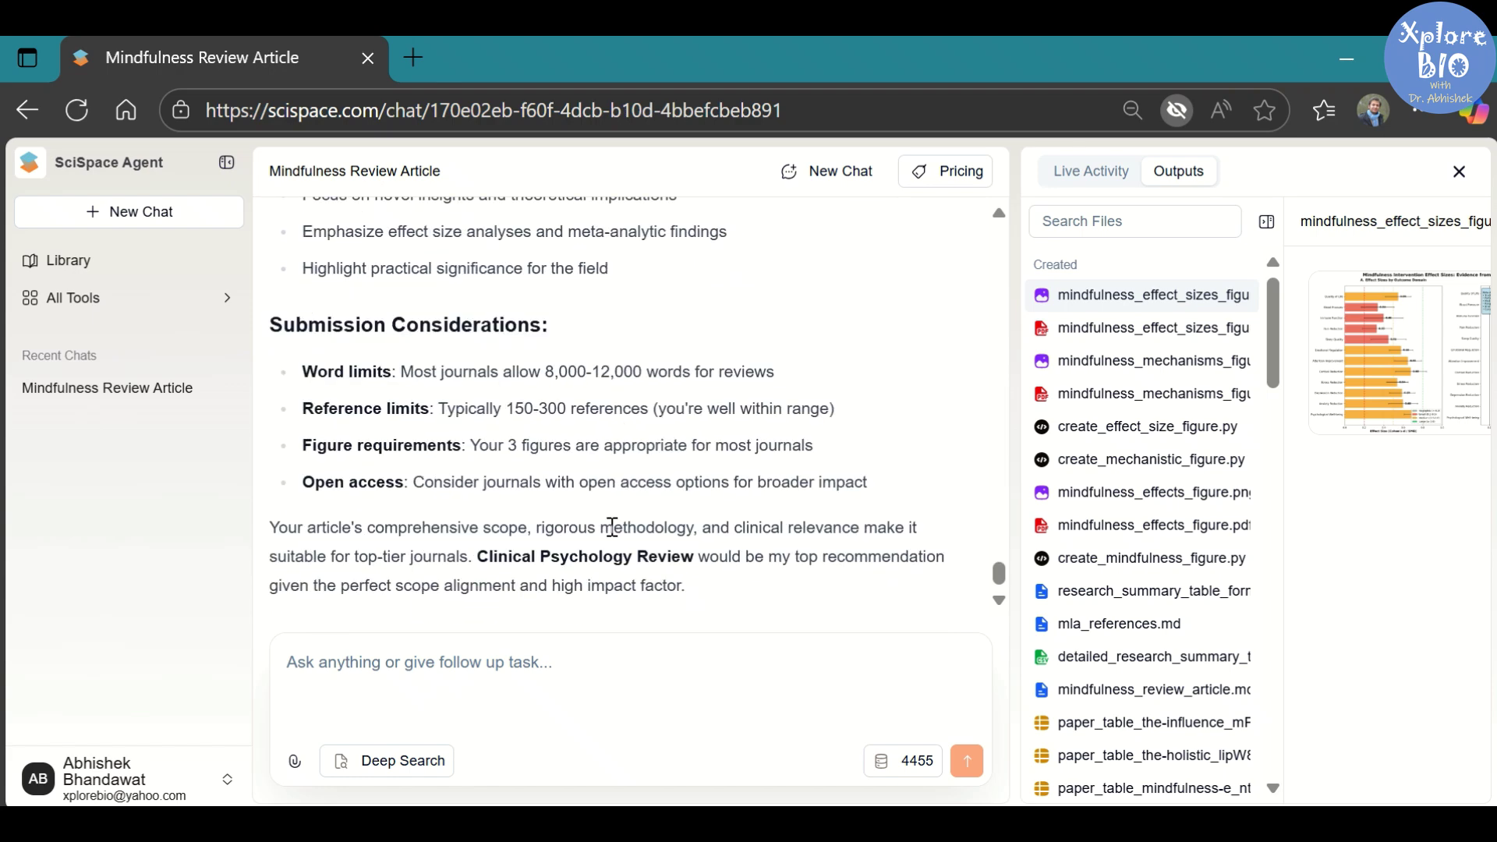
pyautogui.moveTo(470, 563); pyautogui.dragTo(678, 584)
pyautogui.click(723, 595)
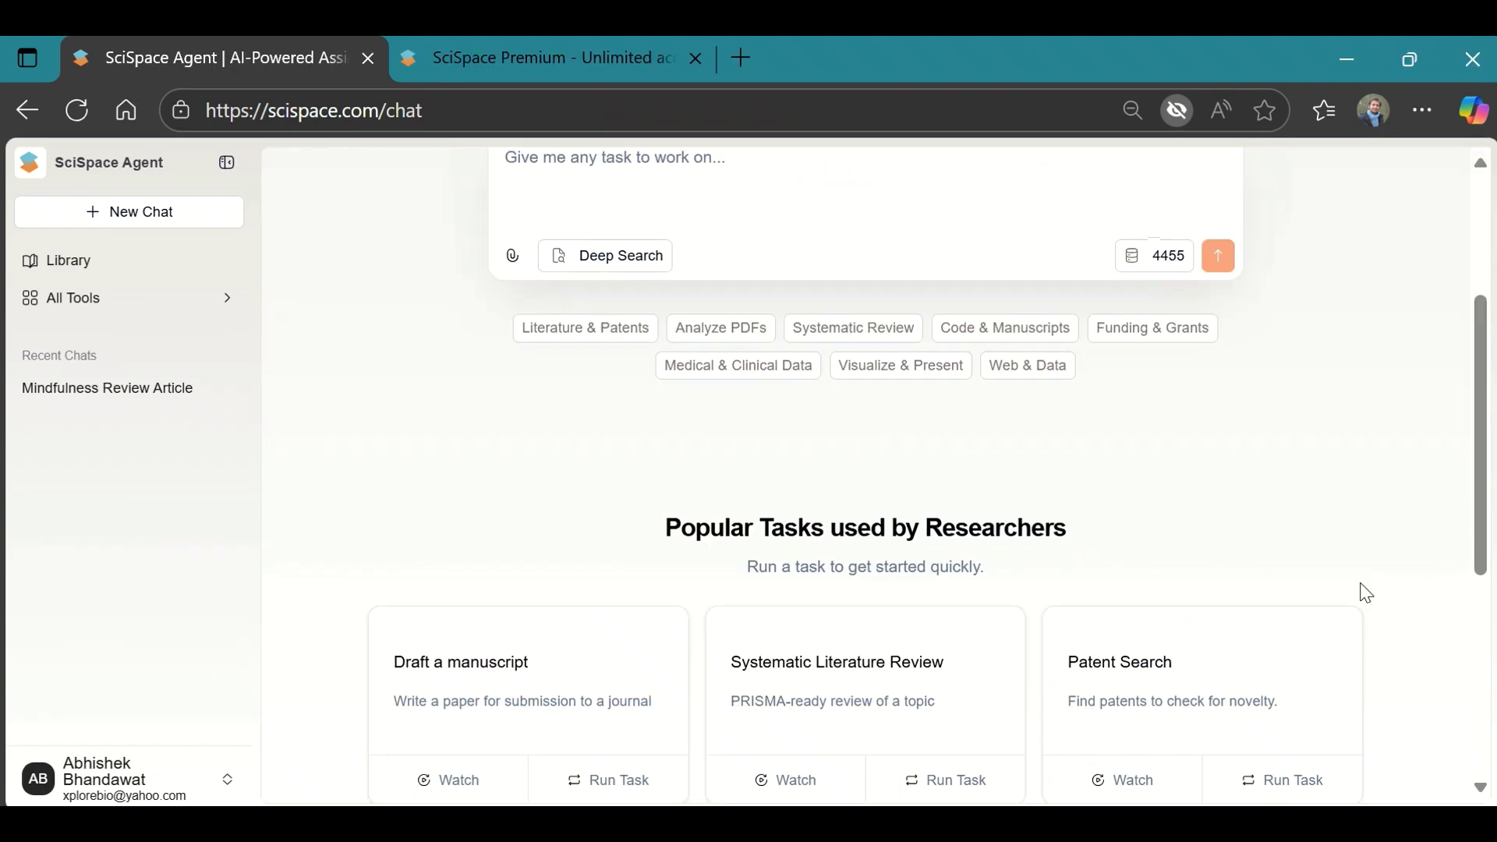
pyautogui.scroll(-2, 1360, 590)
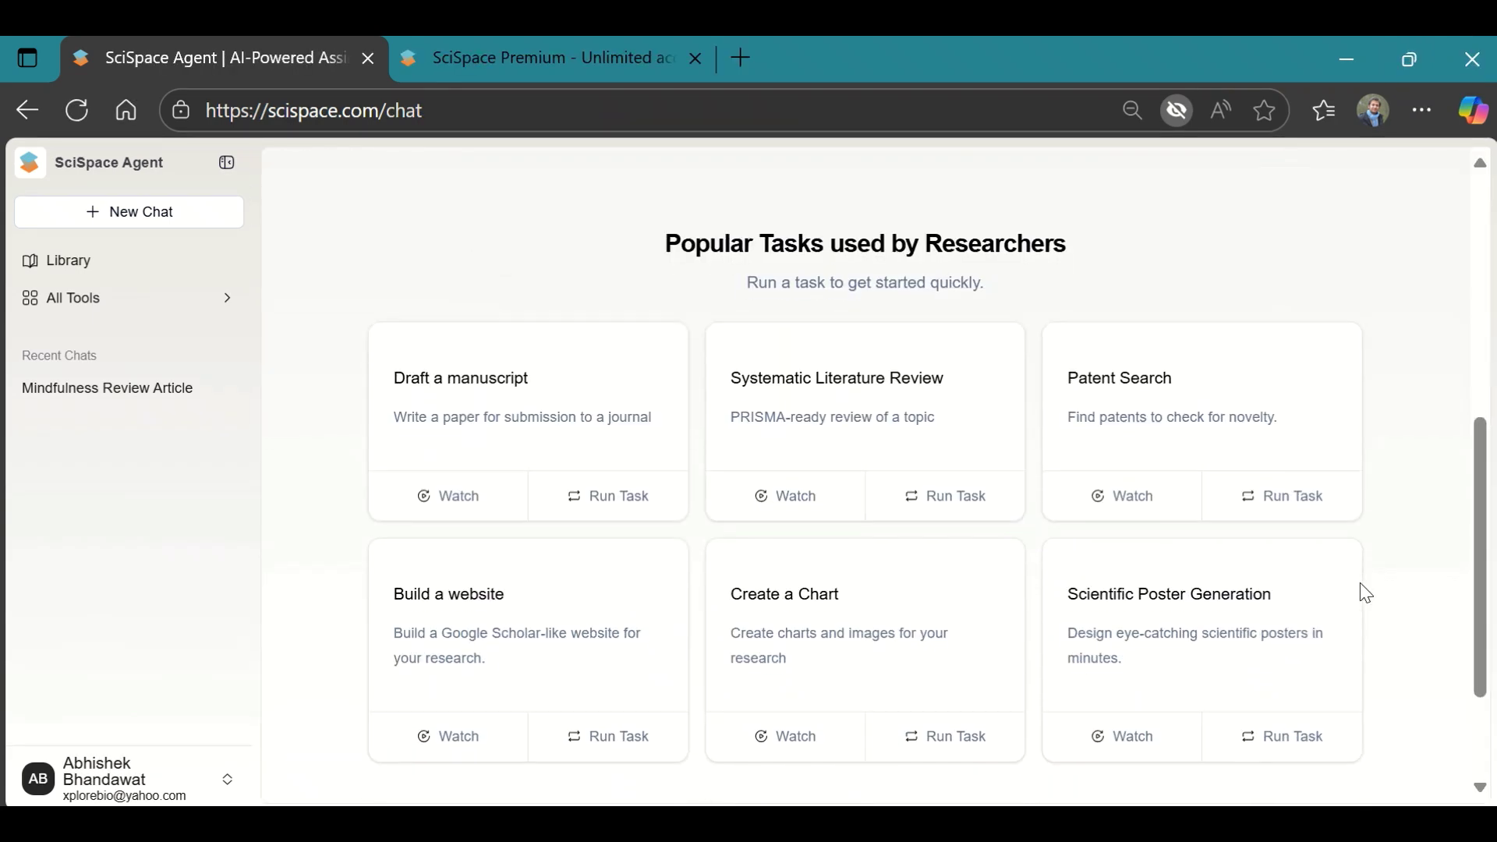
pyautogui.scroll(-2, 1359, 582)
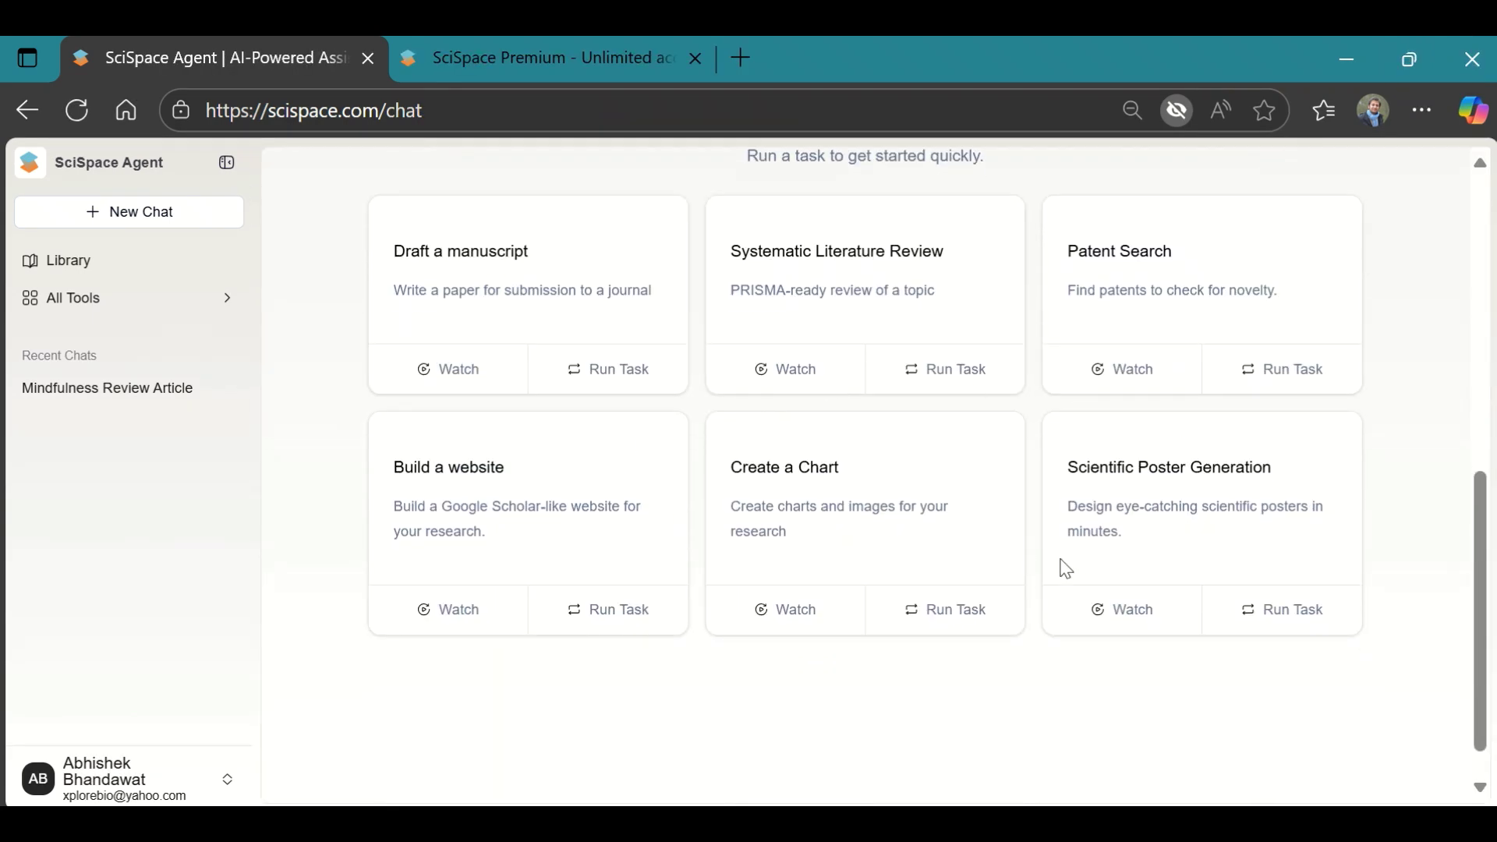
# Review SciSpace Premium pricing, highlighting the Advanced plan's agent credits and the cancellation subtitle
pyautogui.hotkey('ctrl', 'Tab')
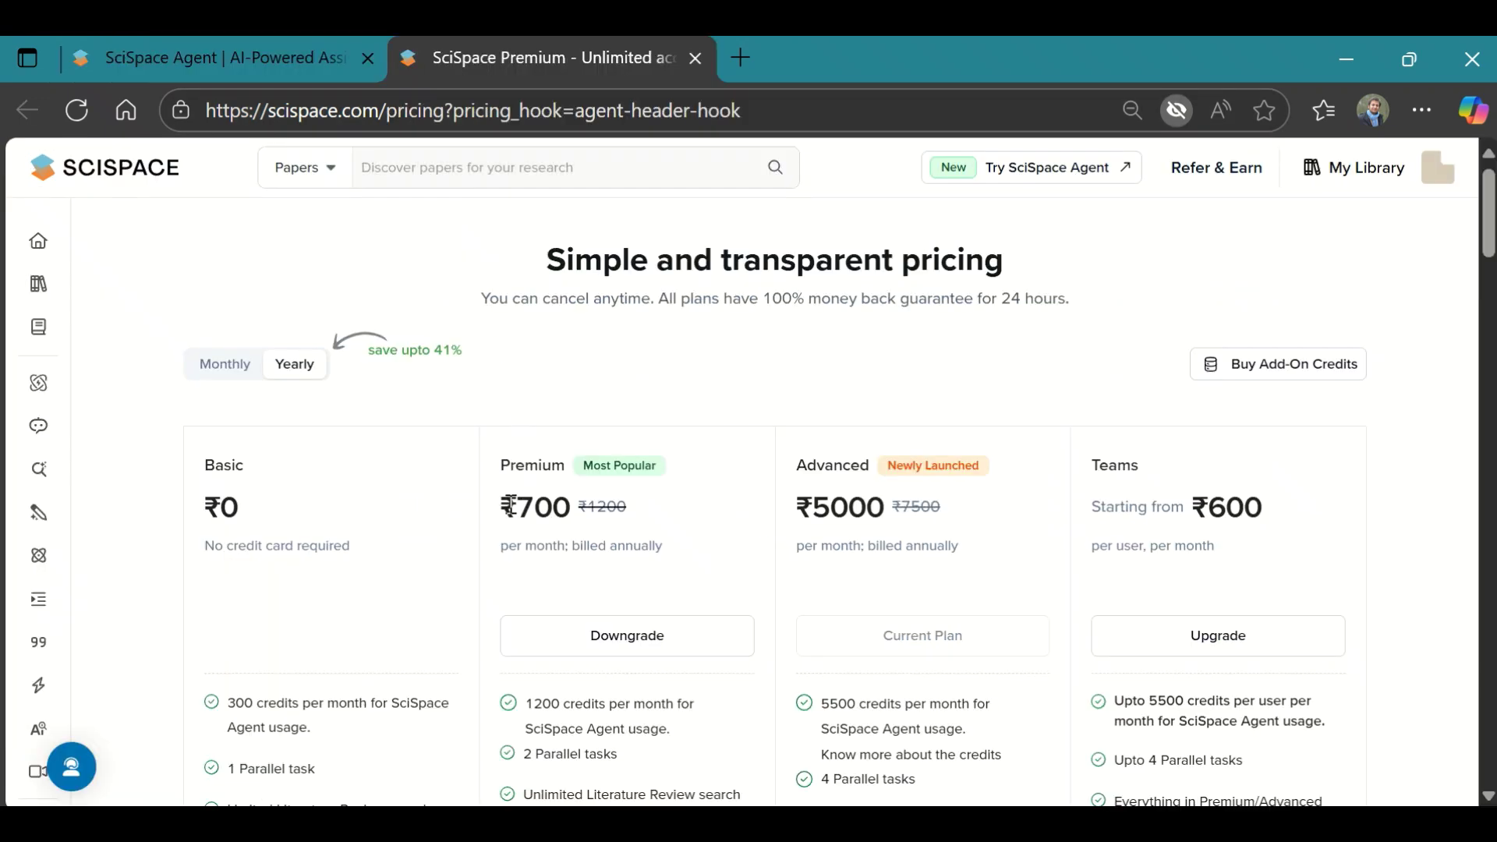
pyautogui.scroll(-1, 839, 486)
pyautogui.moveTo(823, 567); pyautogui.dragTo(989, 618)
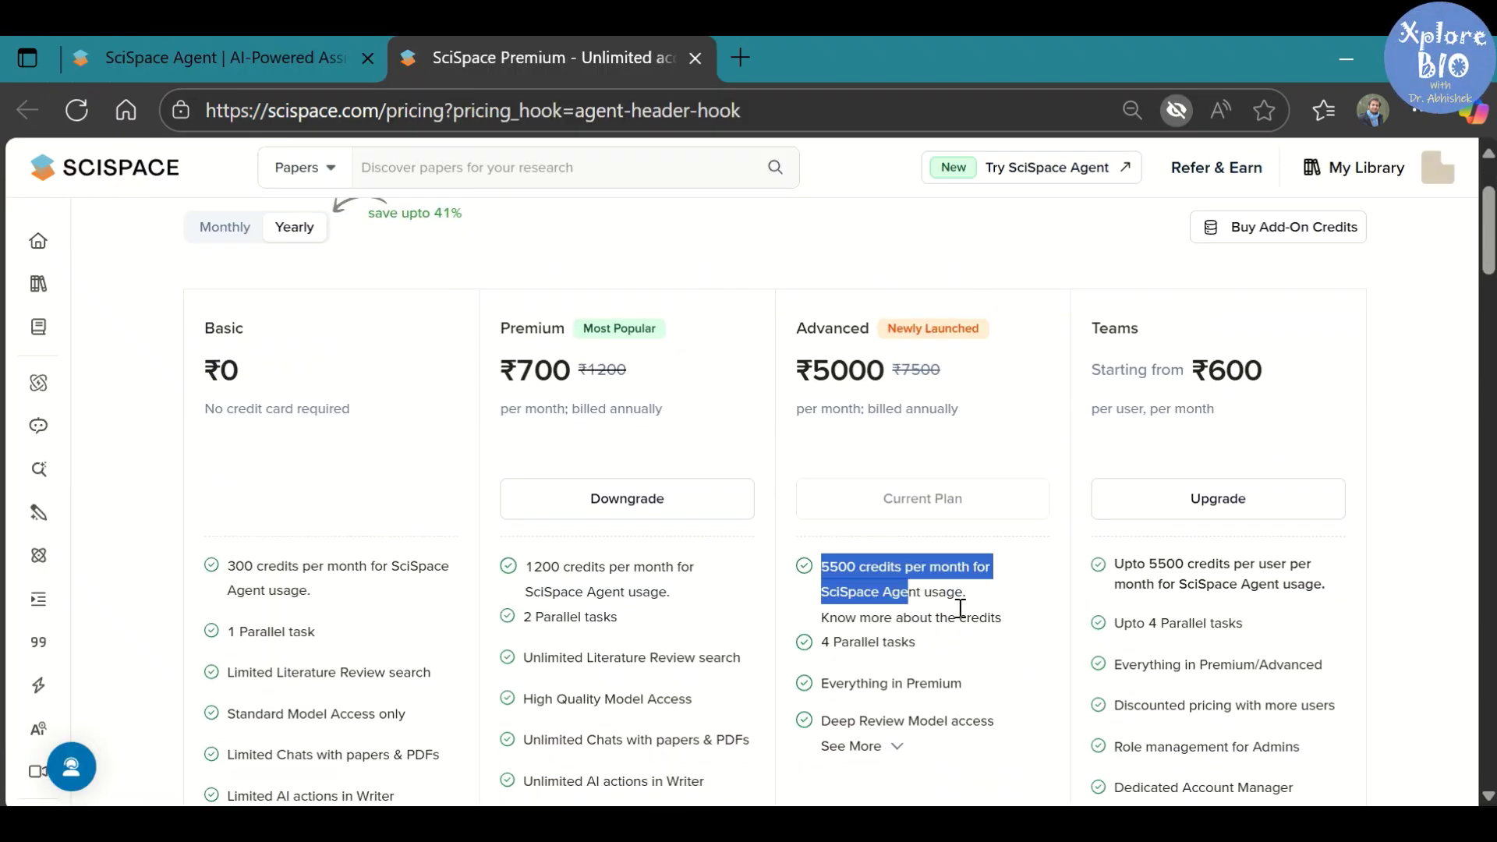
pyautogui.scroll(2, 841, 401)
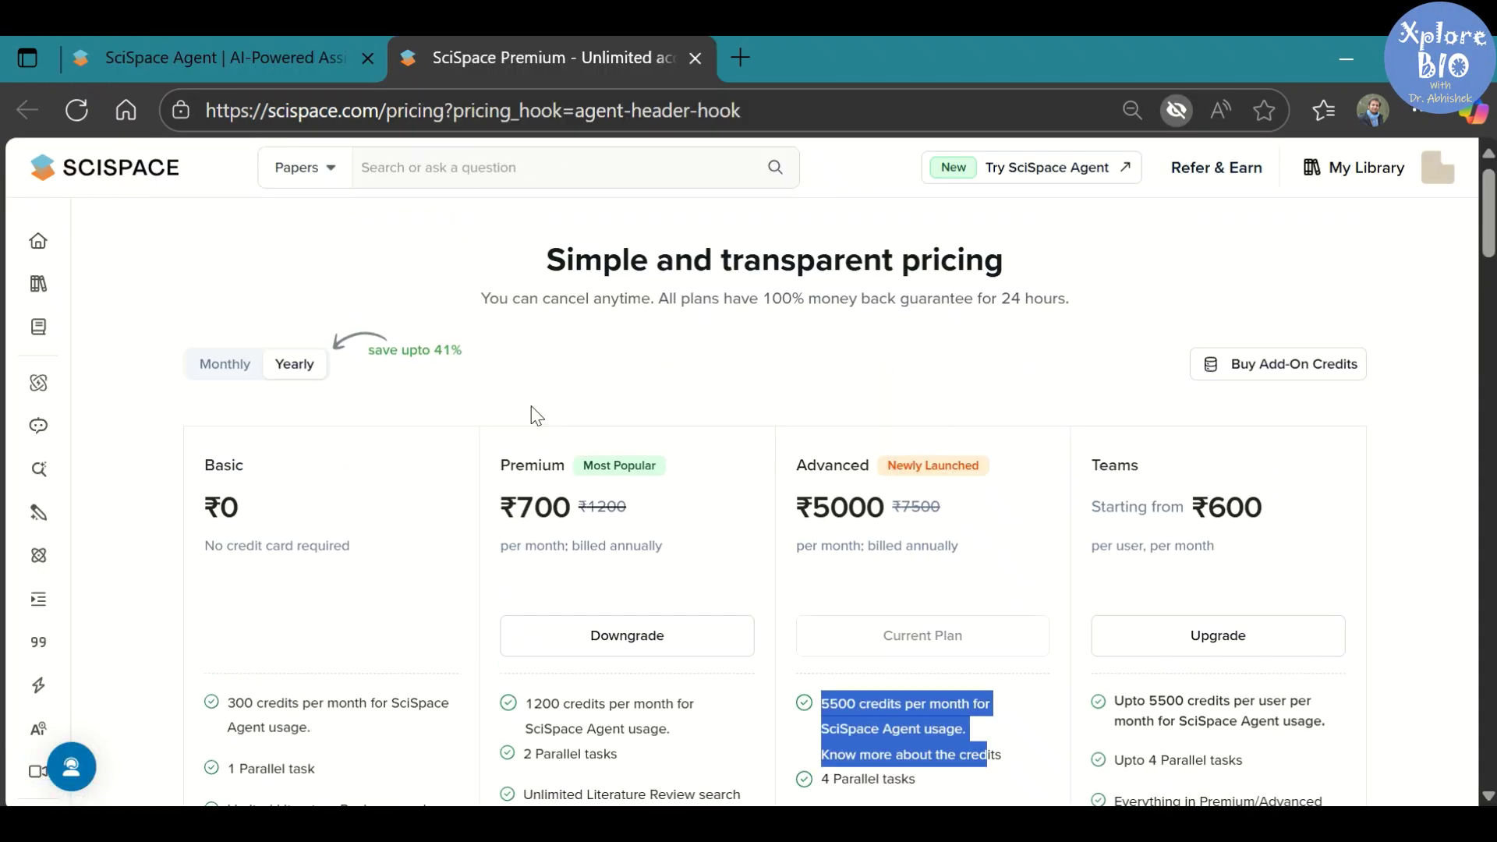
pyautogui.moveTo(486, 303); pyautogui.dragTo(1065, 301)
pyautogui.click(1081, 326)
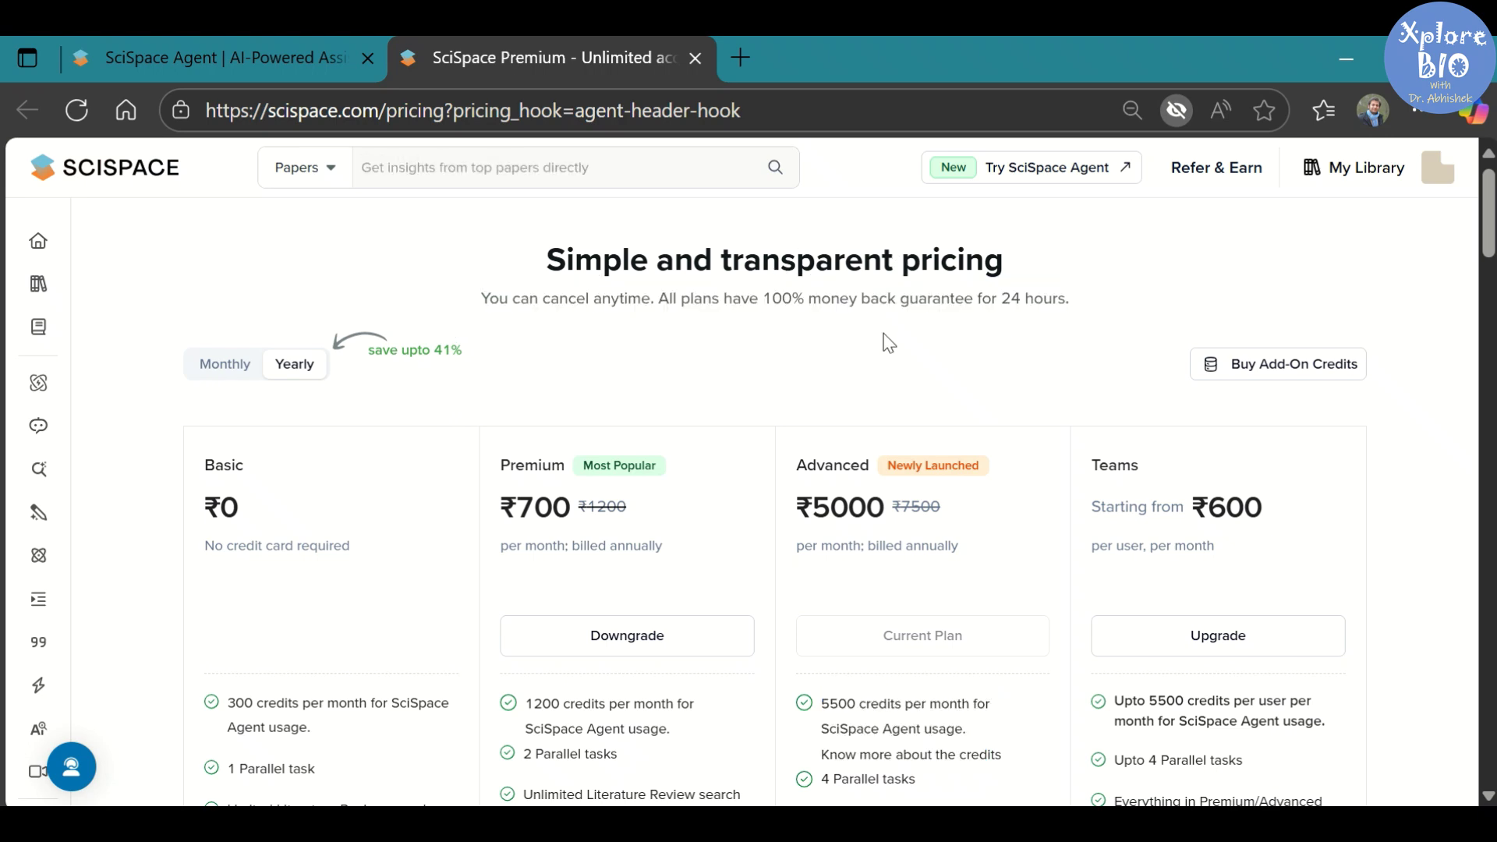
pyautogui.scroll(-2, 886, 342)
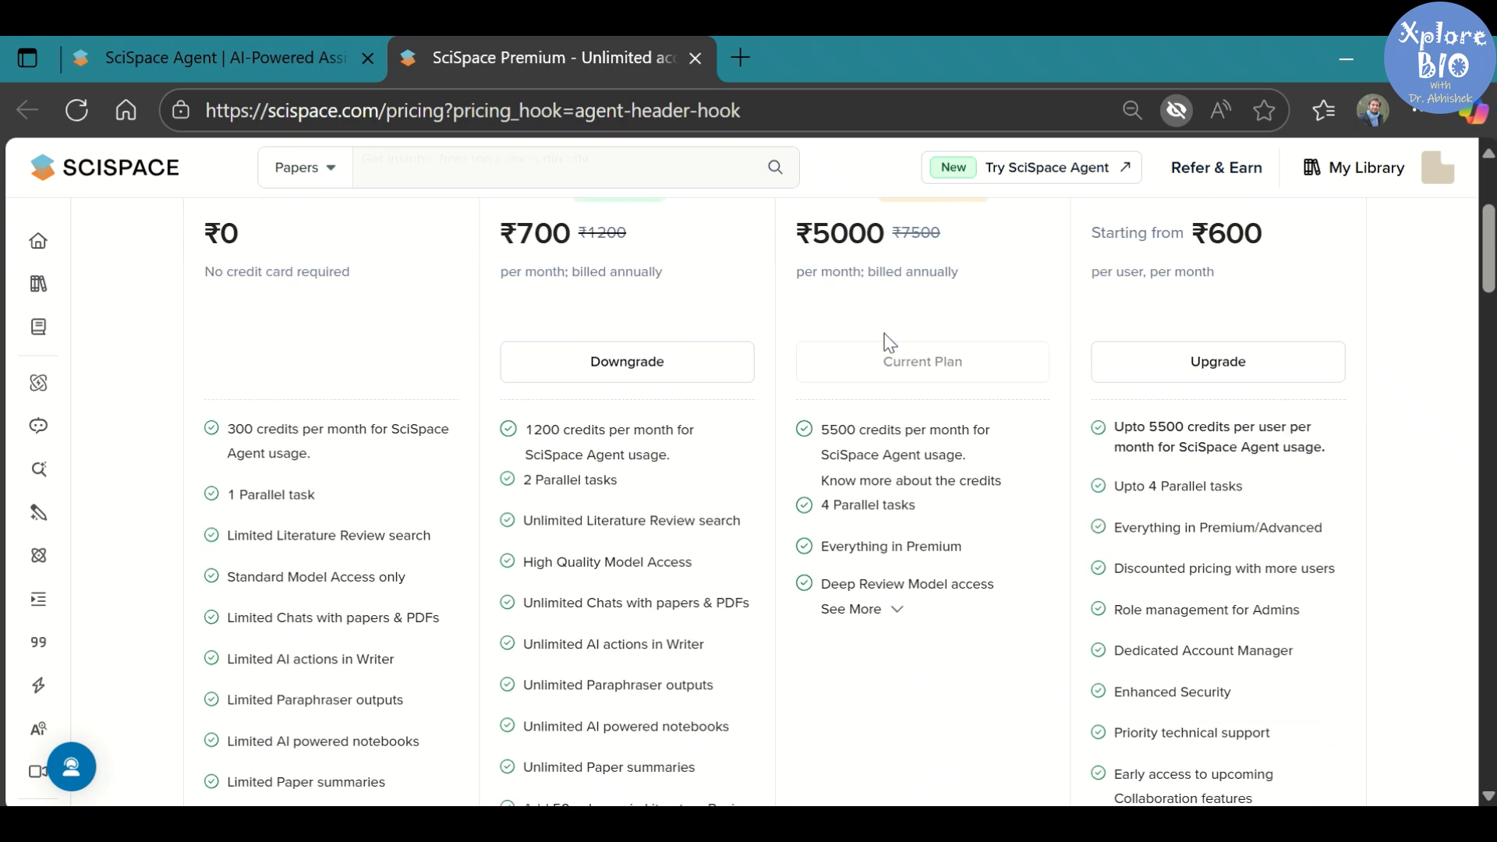
pyautogui.scroll(-1, 886, 341)
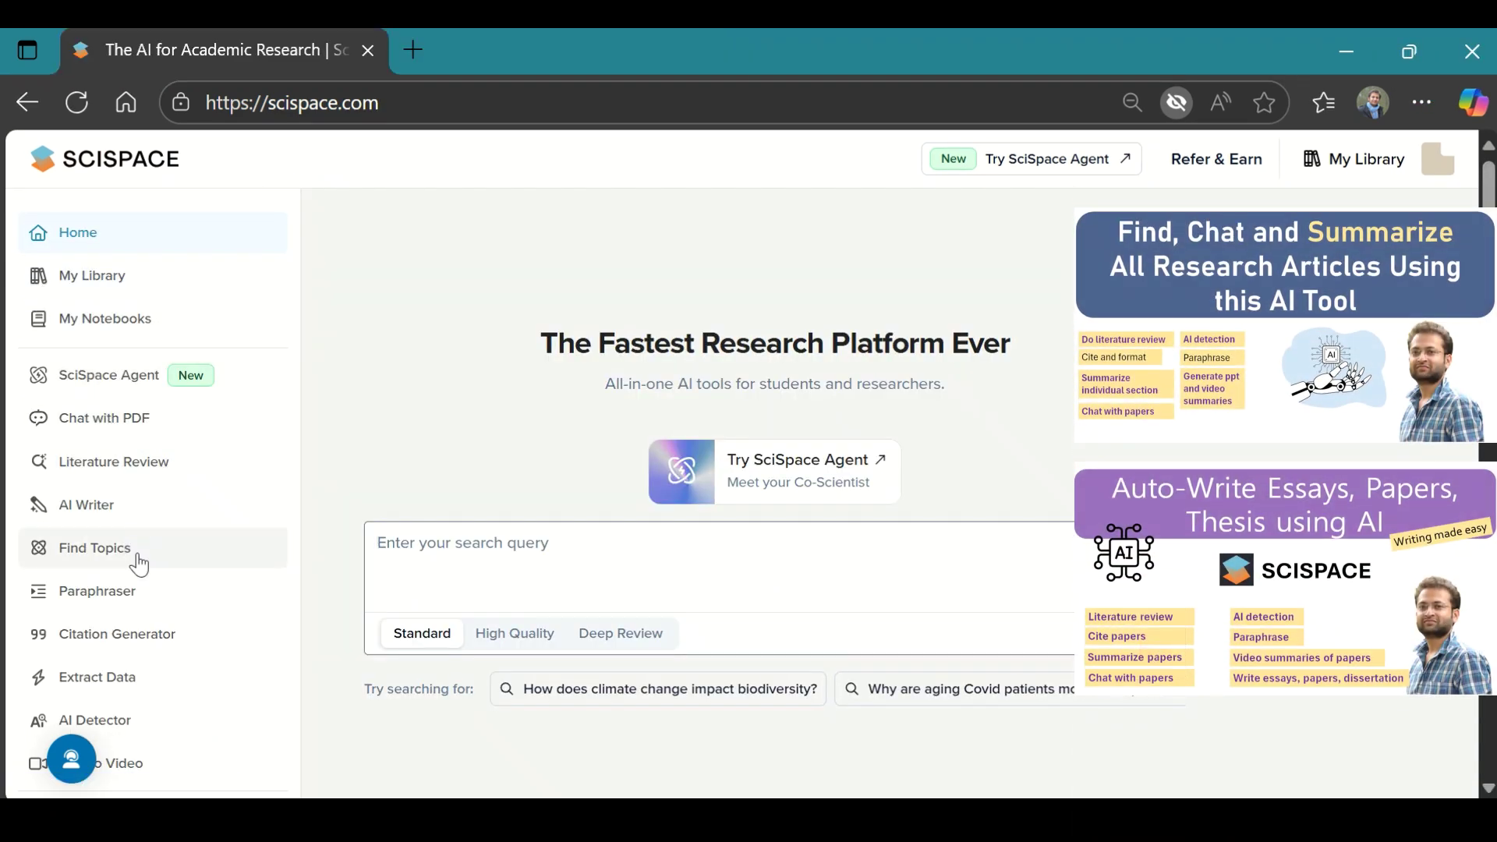
pyautogui.scroll(-2, 177, 556)
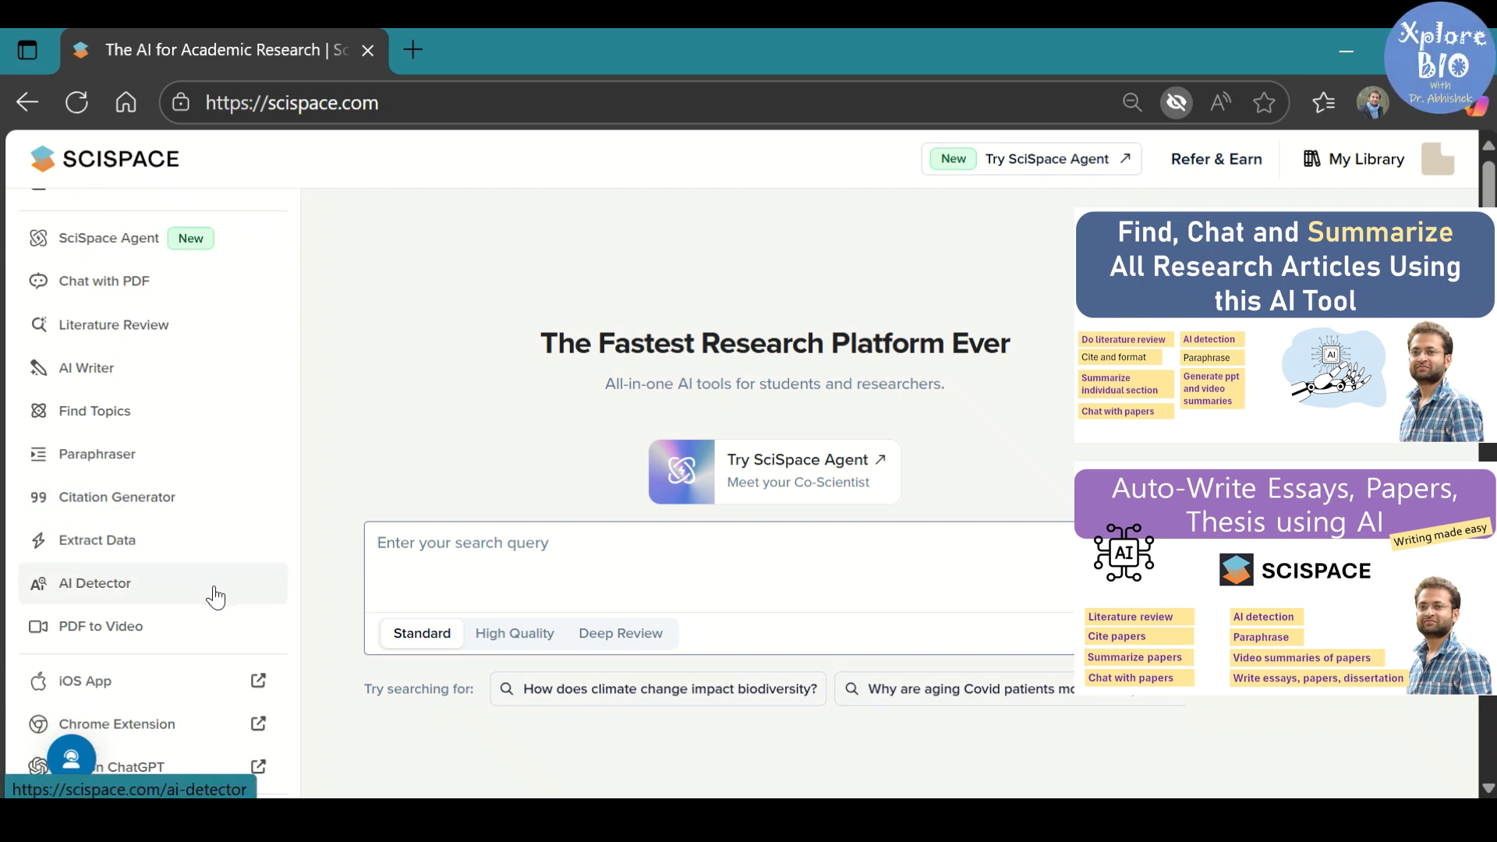
pyautogui.scroll(-1, 221, 639)
pyautogui.scroll(1, 220, 640)
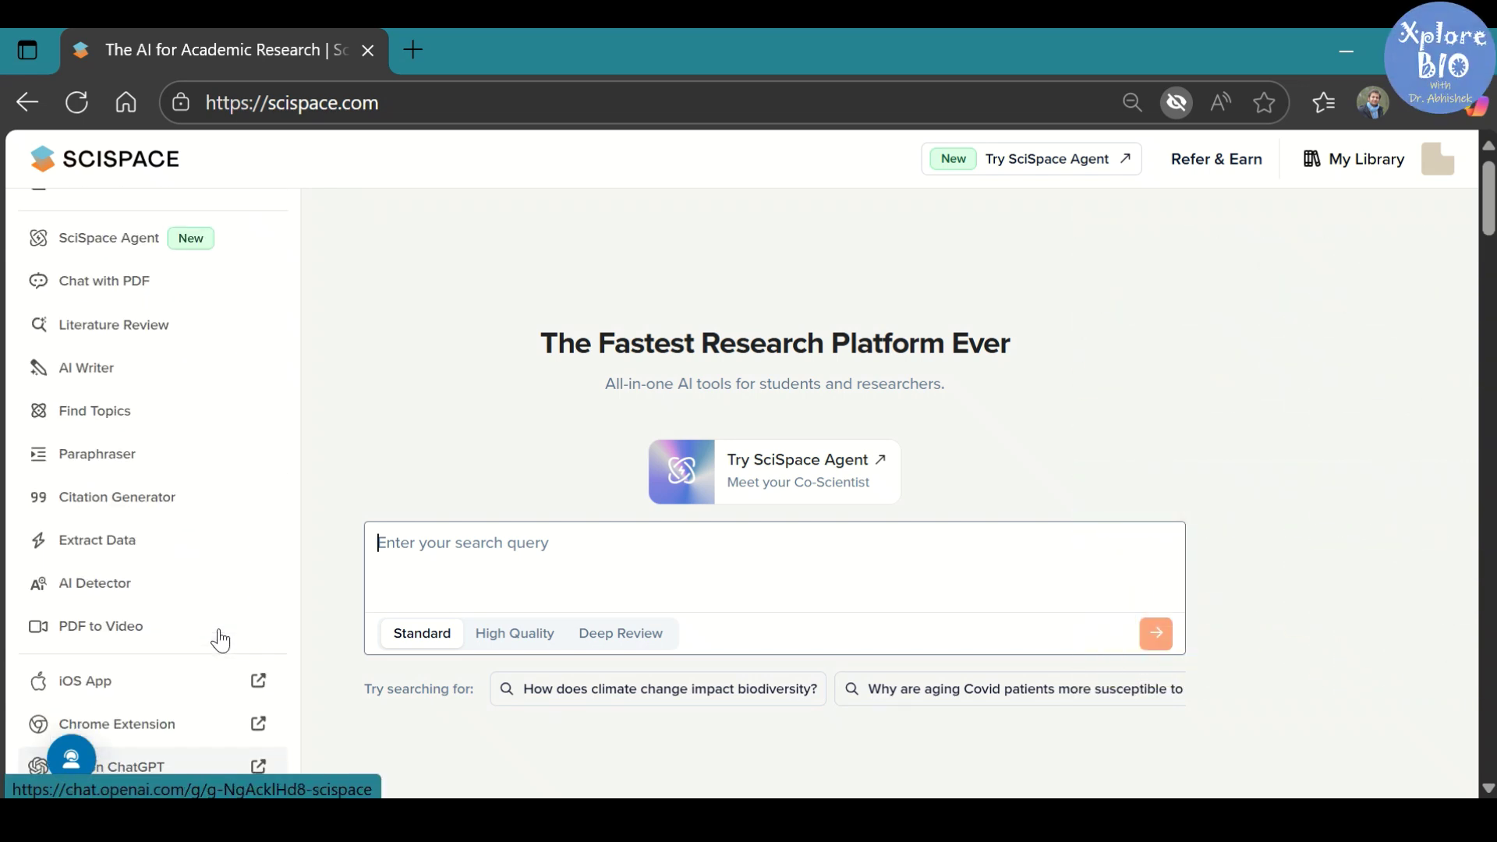
pyautogui.scroll(1, 221, 638)
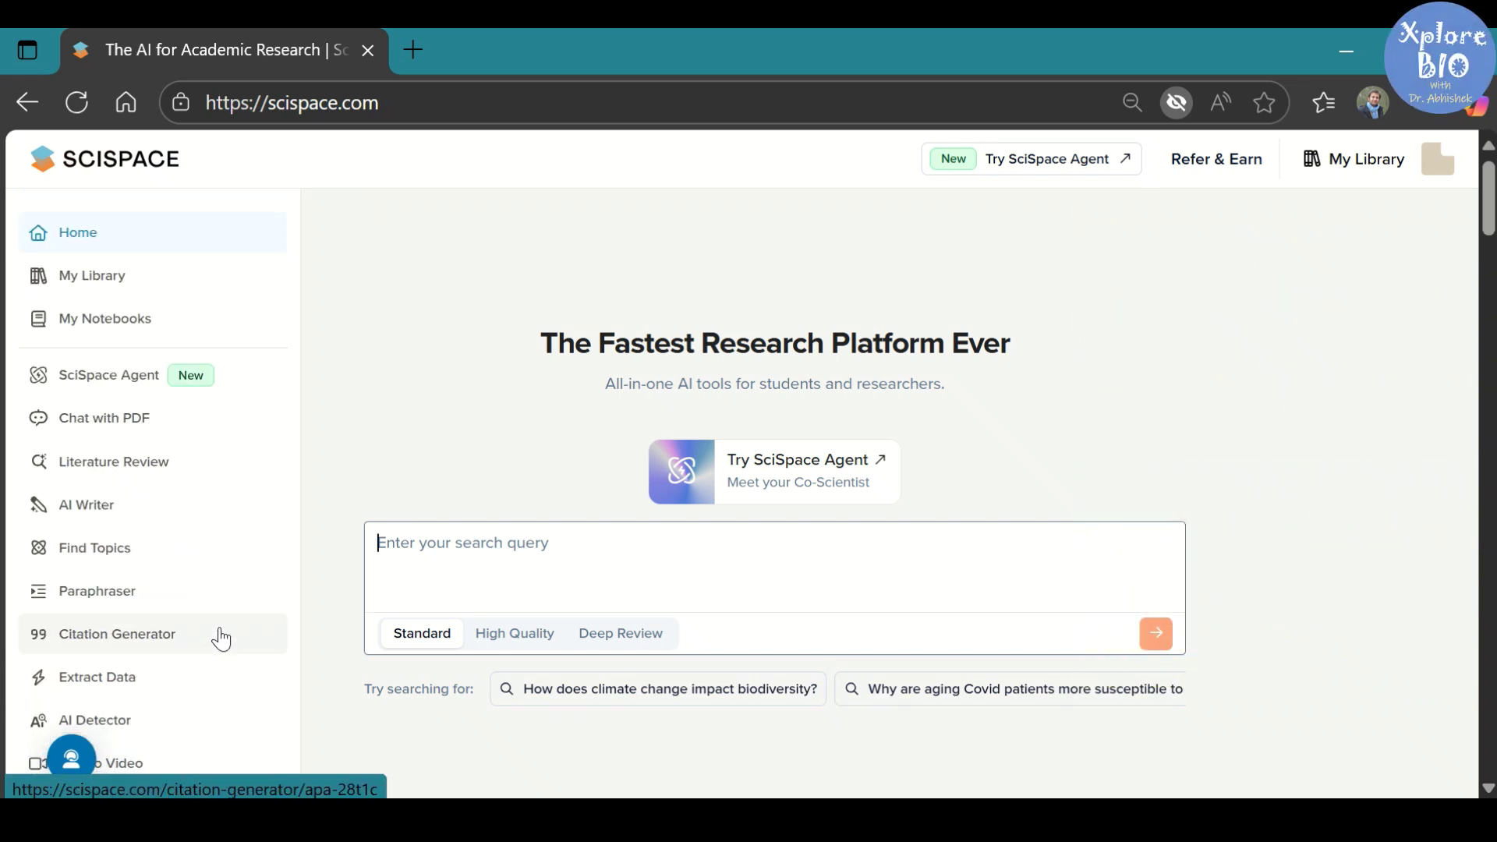